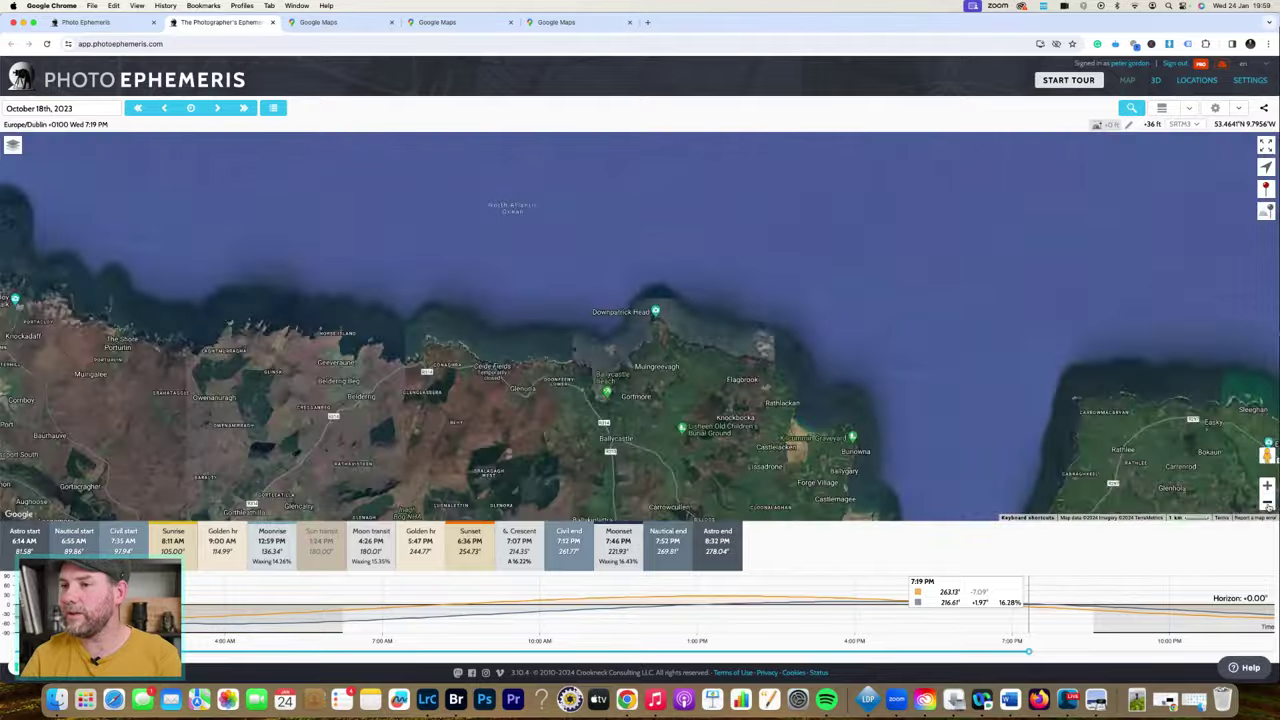
# - Examine where Downpatrick Head lies on the Irish coast, from the whole country in to the headland itself
pyautogui.click(1267, 504)
pyautogui.click(1267, 504)
pyautogui.click(1267, 504)
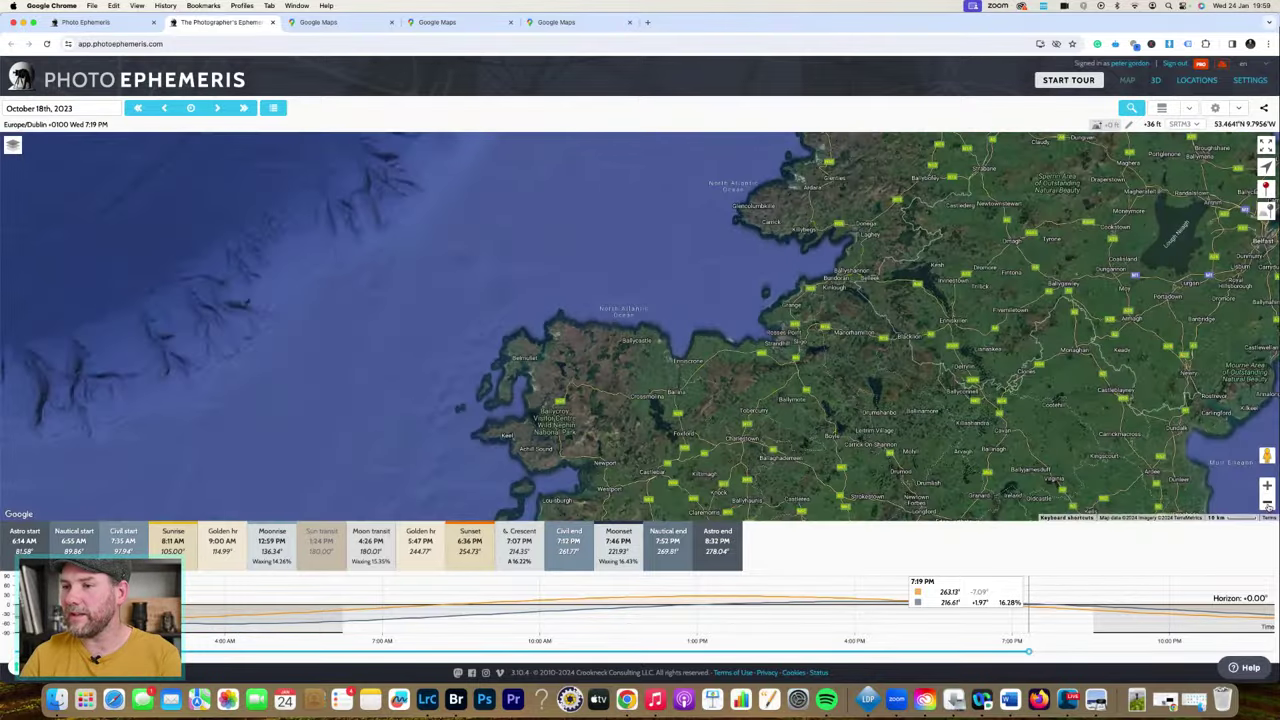
pyautogui.click(1267, 504)
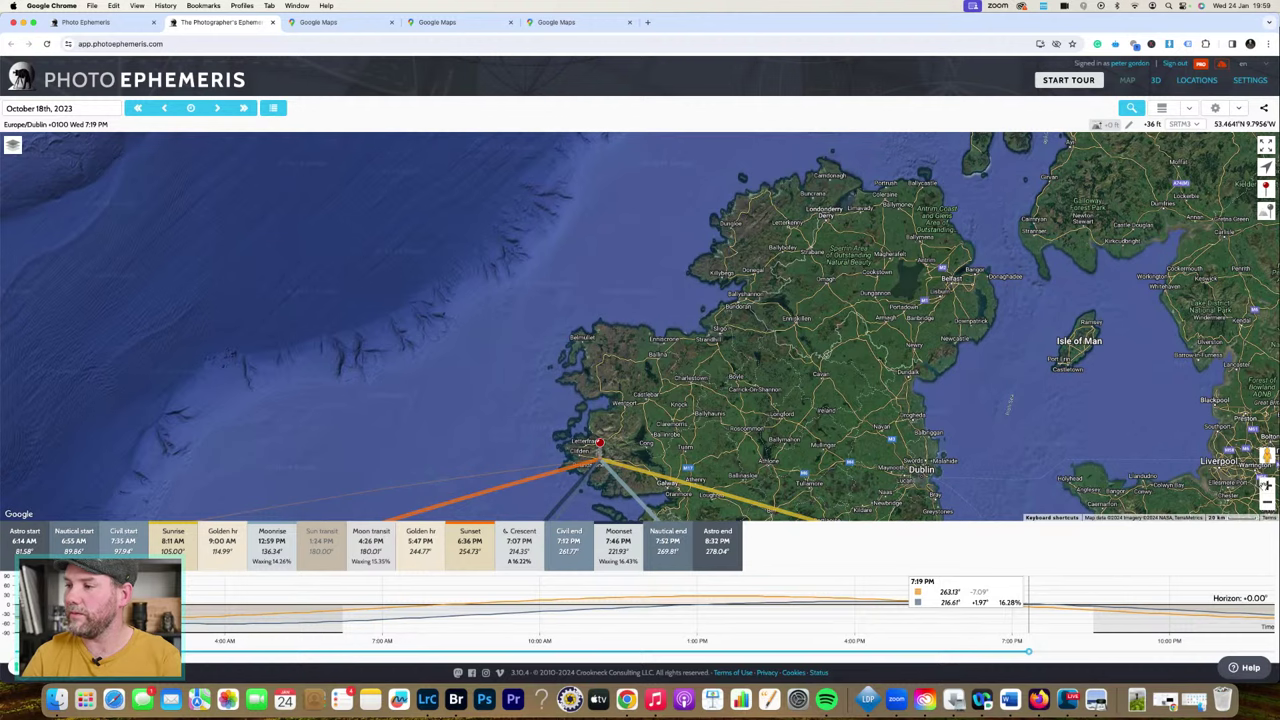
pyautogui.click(1266, 485)
pyautogui.click(1266, 485)
pyautogui.click(1266, 485)
pyautogui.click(1266, 485)
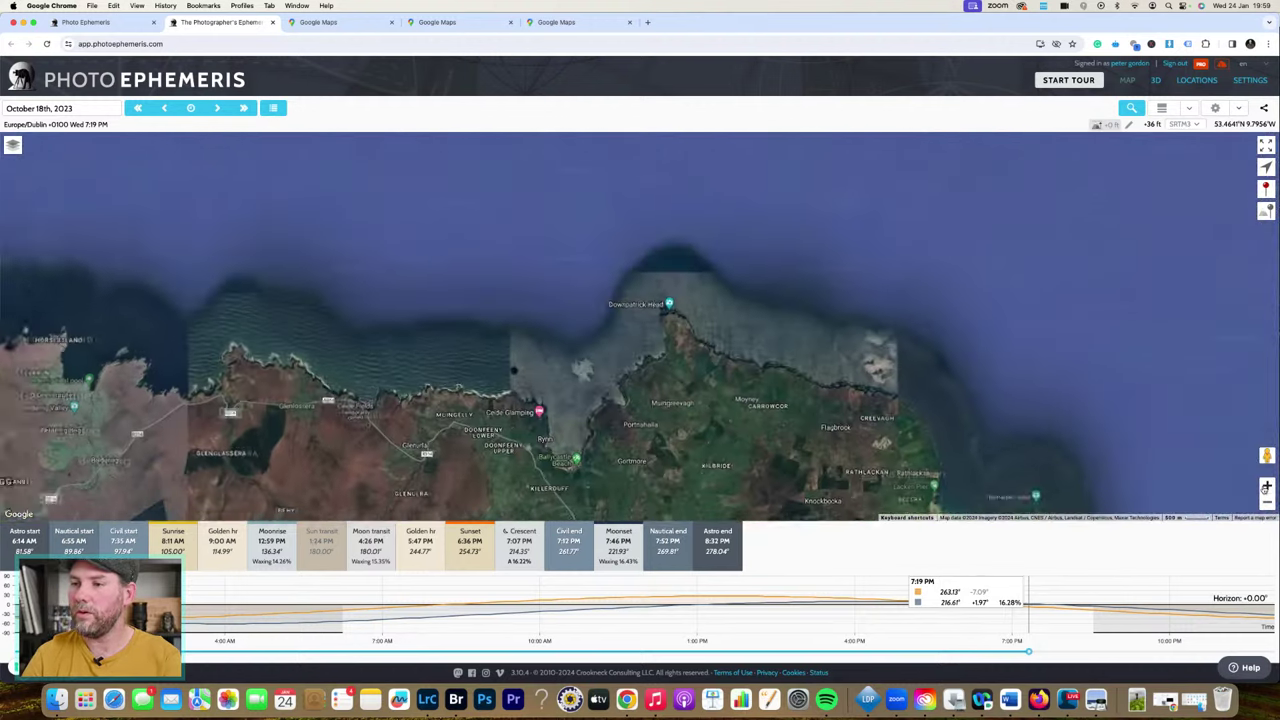
pyautogui.click(1266, 486)
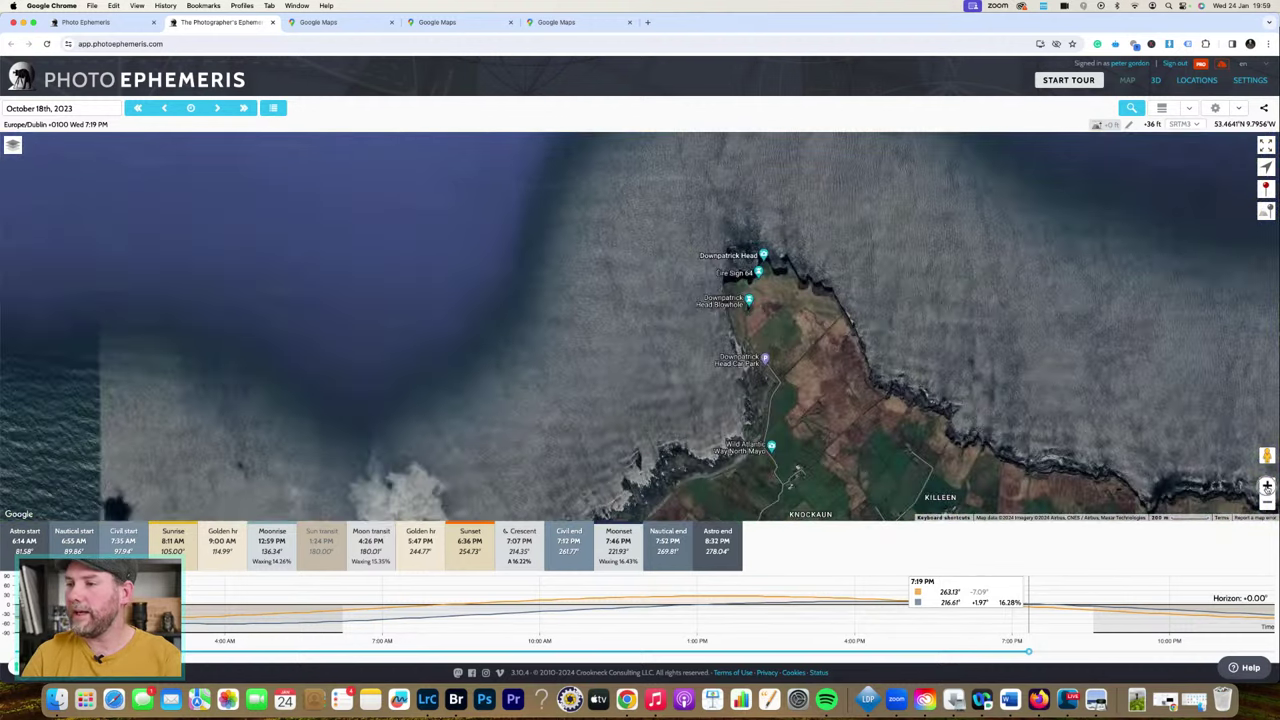
pyautogui.click(1266, 486)
pyautogui.moveTo(1010, 326); pyautogui.dragTo(924, 331)
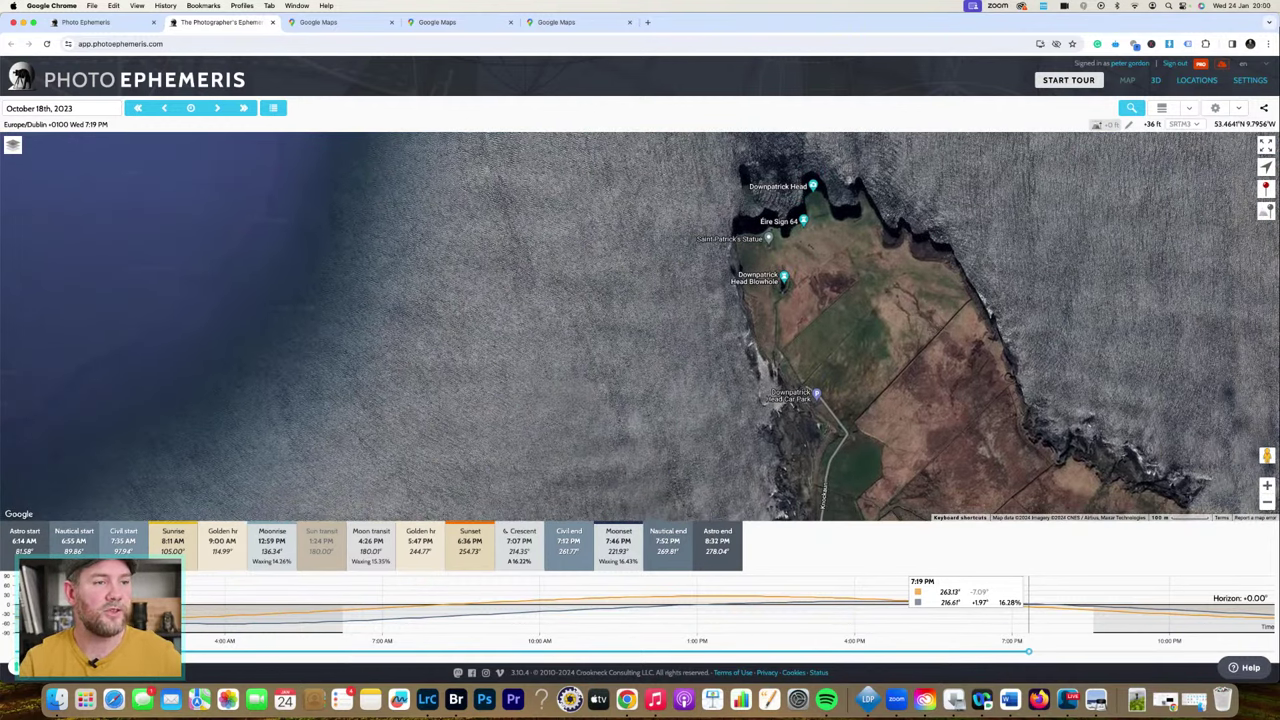
# - Switch to Adobe Bridge, open the downpatrick head folder, and view the red-sky sea stack photo full screen
pyautogui.click(456, 700)
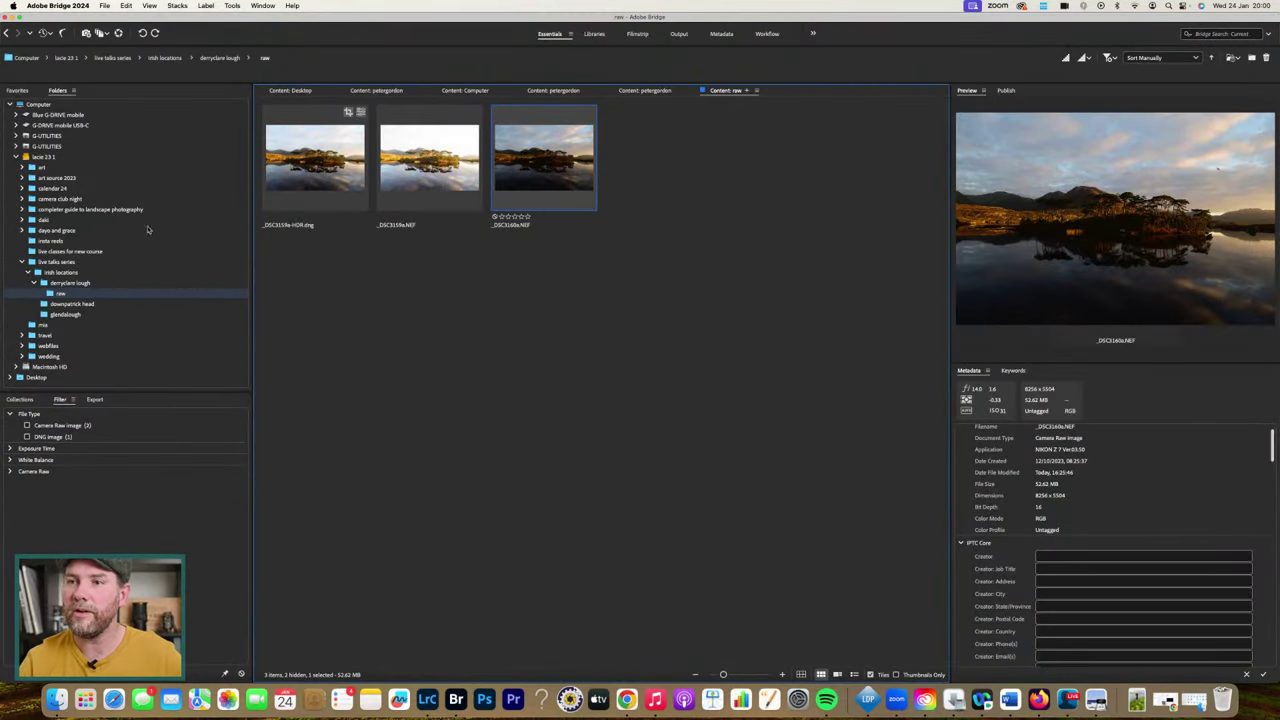
pyautogui.click(76, 304)
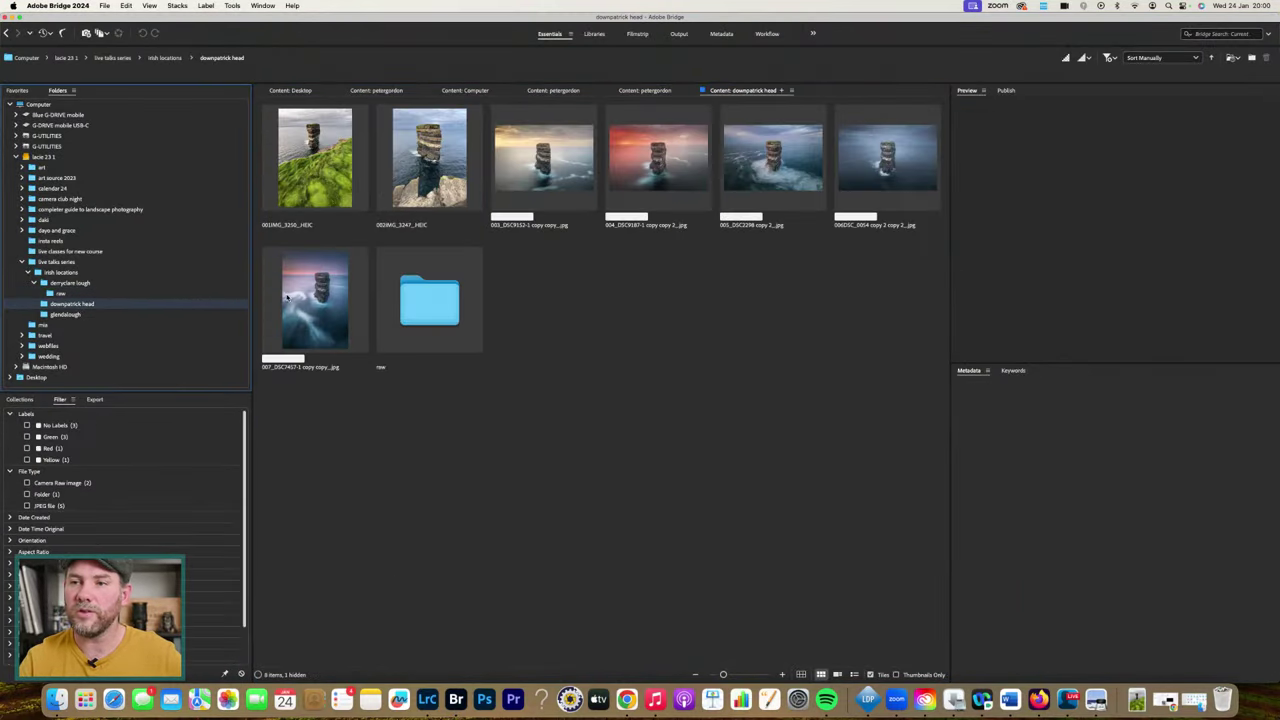
pyautogui.click(674, 169)
pyautogui.press('space')
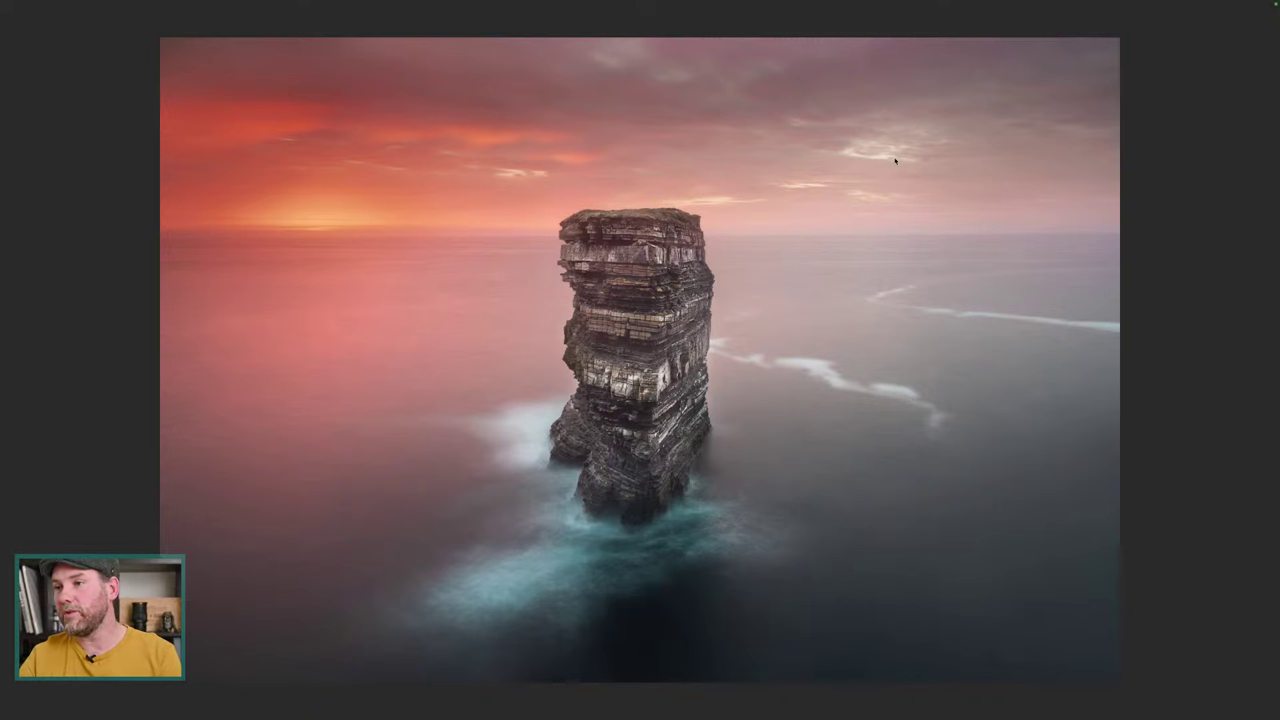
pyautogui.press('Escape')
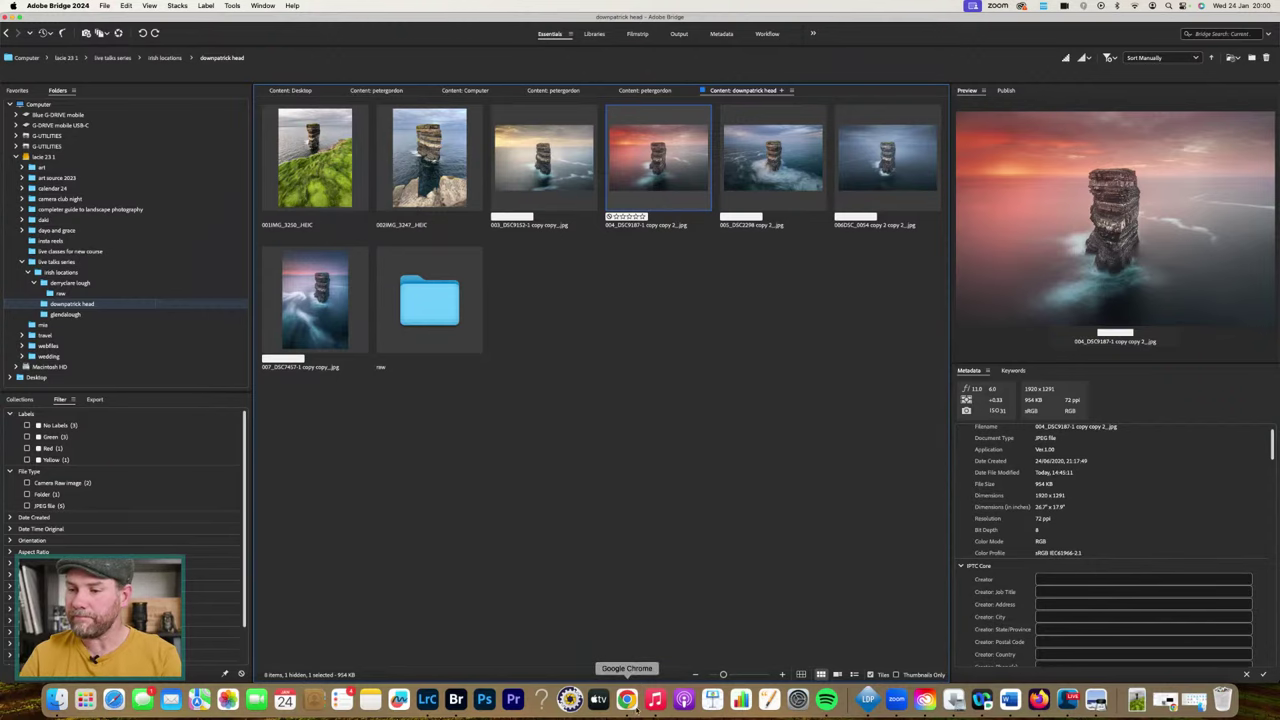
# - Return to the Photo Ephemeris map in Chrome and place the location pin on Downpatrick Head
pyautogui.click(626, 698)
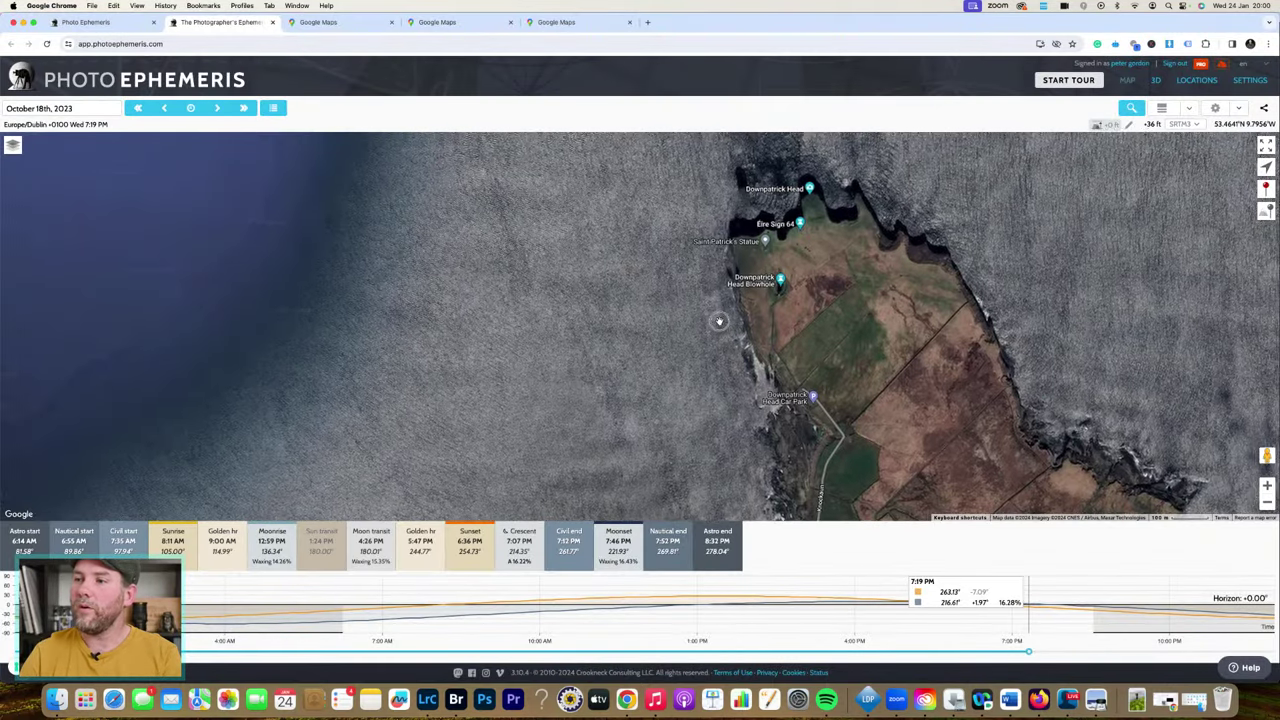
pyautogui.moveTo(719, 321); pyautogui.dragTo(561, 423)
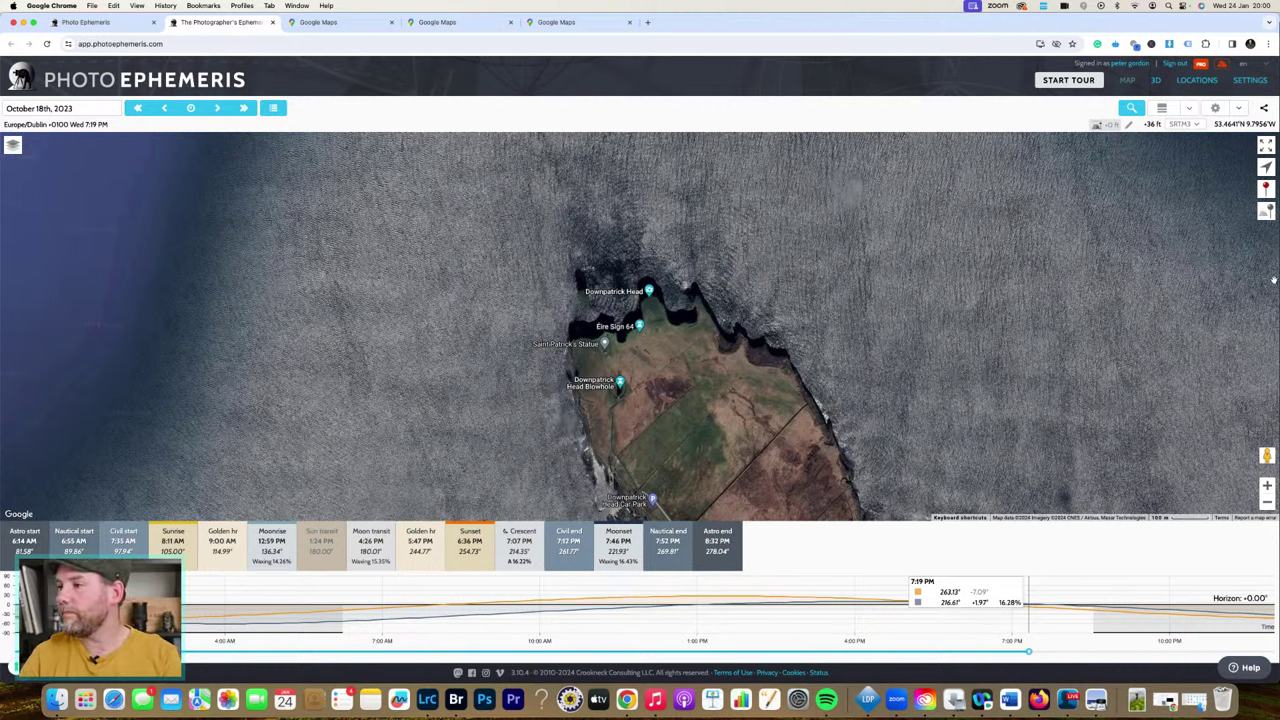
pyautogui.click(1266, 190)
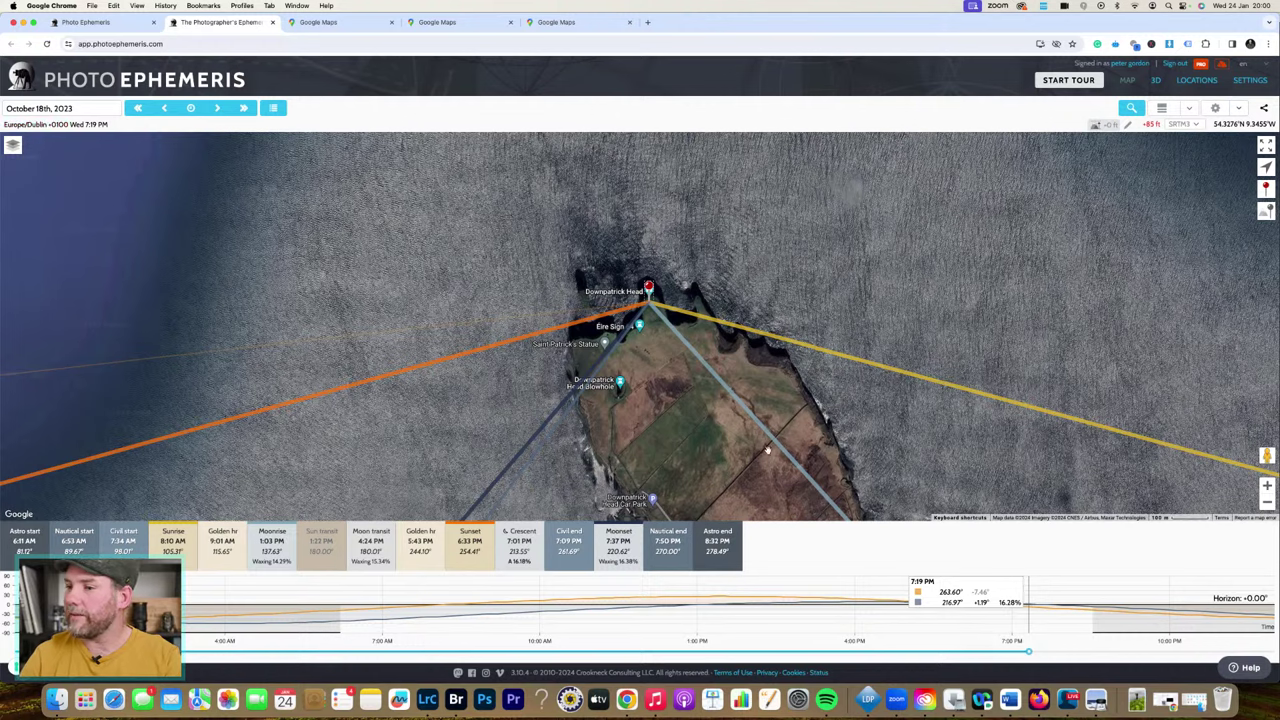
pyautogui.click(1267, 485)
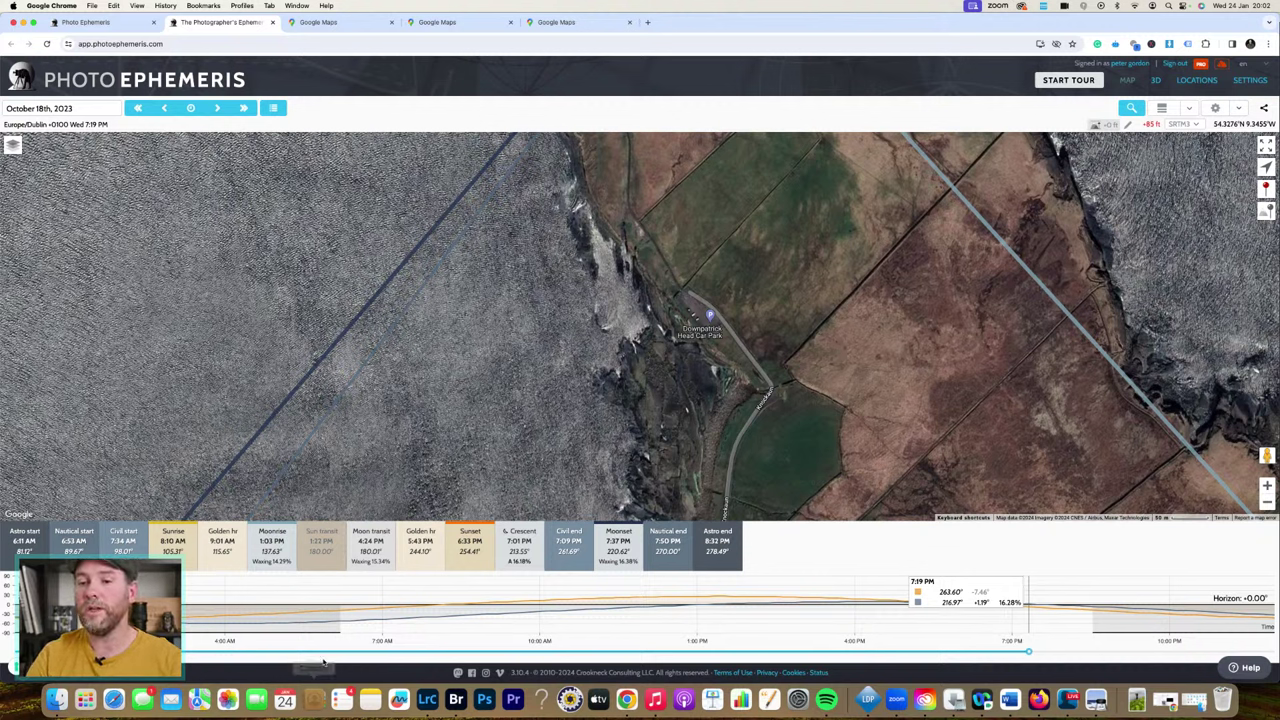
# - Switch to Lightroom Classic and send _DSC3159a-HDR.dng to Photoshop for editing, opening it despite the Camera Raw compatibility notice
pyautogui.click(58, 700)
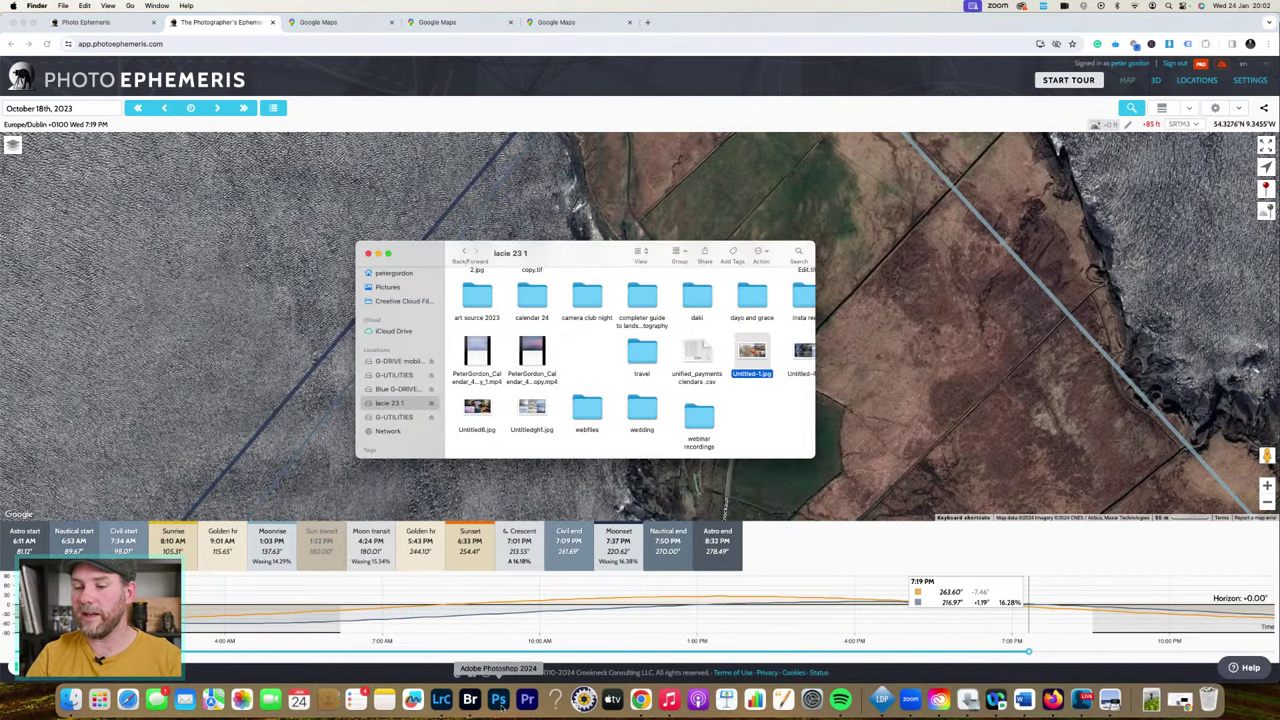
pyautogui.click(441, 699)
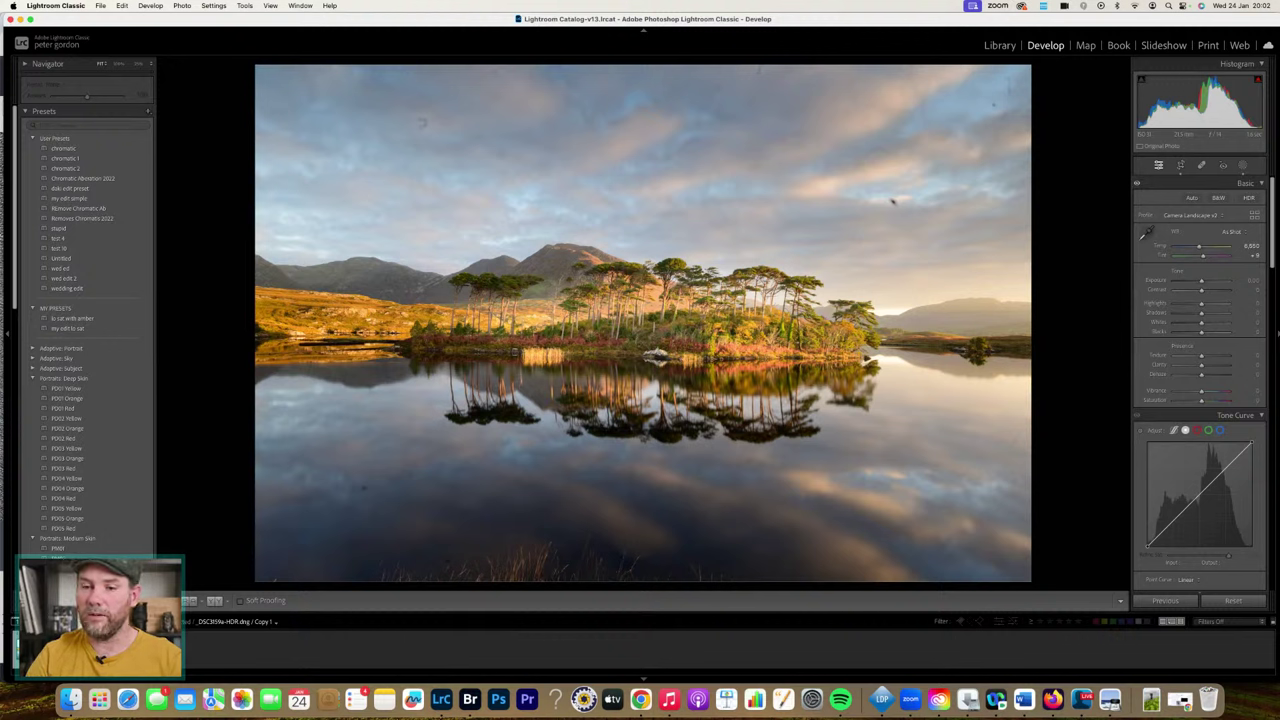
pyautogui.rightClick(140, 620)
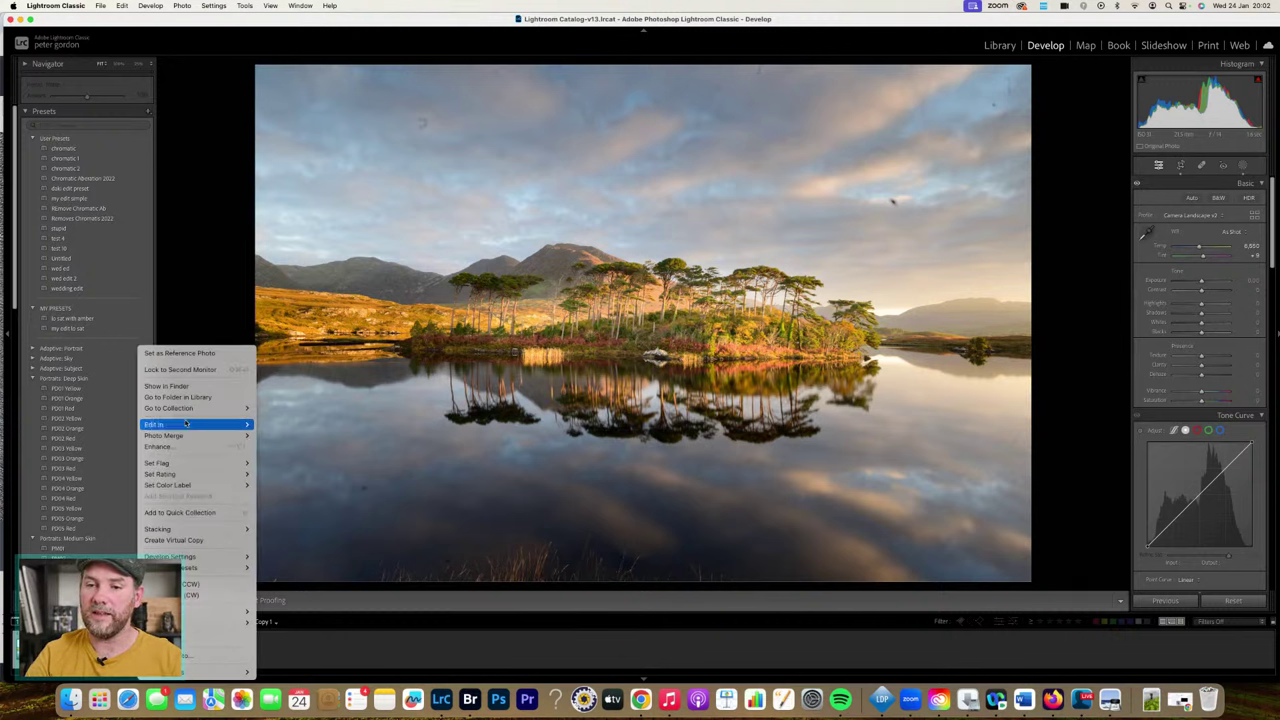
pyautogui.moveTo(190, 424)
pyautogui.click(303, 426)
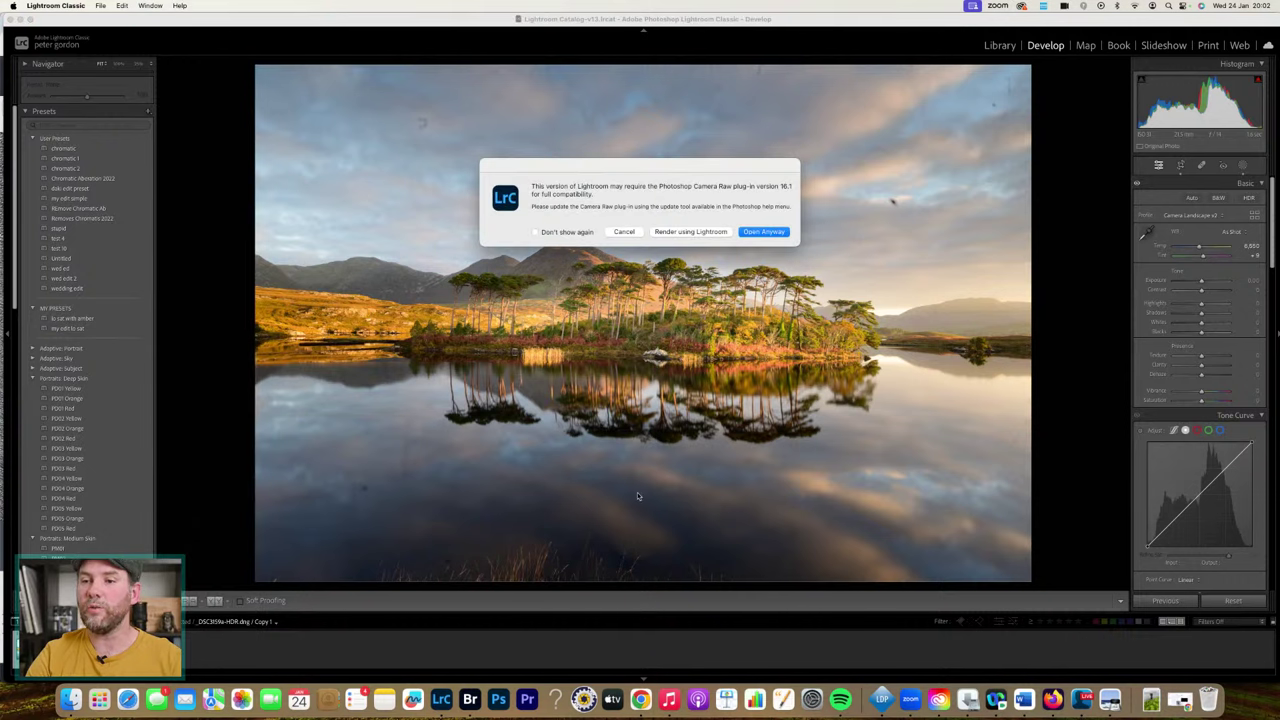
pyautogui.click(765, 232)
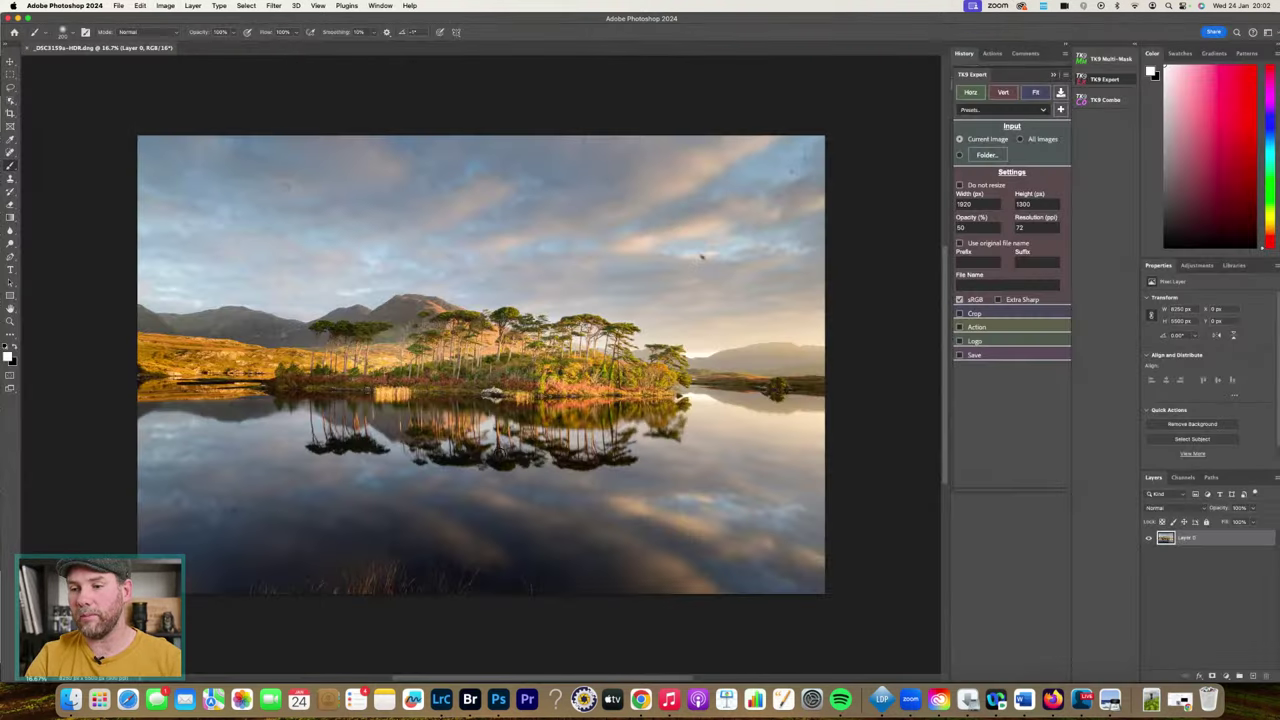
# - Clone out a bit of the thin horizontal line on the distant mountain using a smaller Clone Stamp brush
pyautogui.press('super+plus')
pyautogui.press('super+plus')
pyautogui.press('super+plus')
pyautogui.press('super+plus')
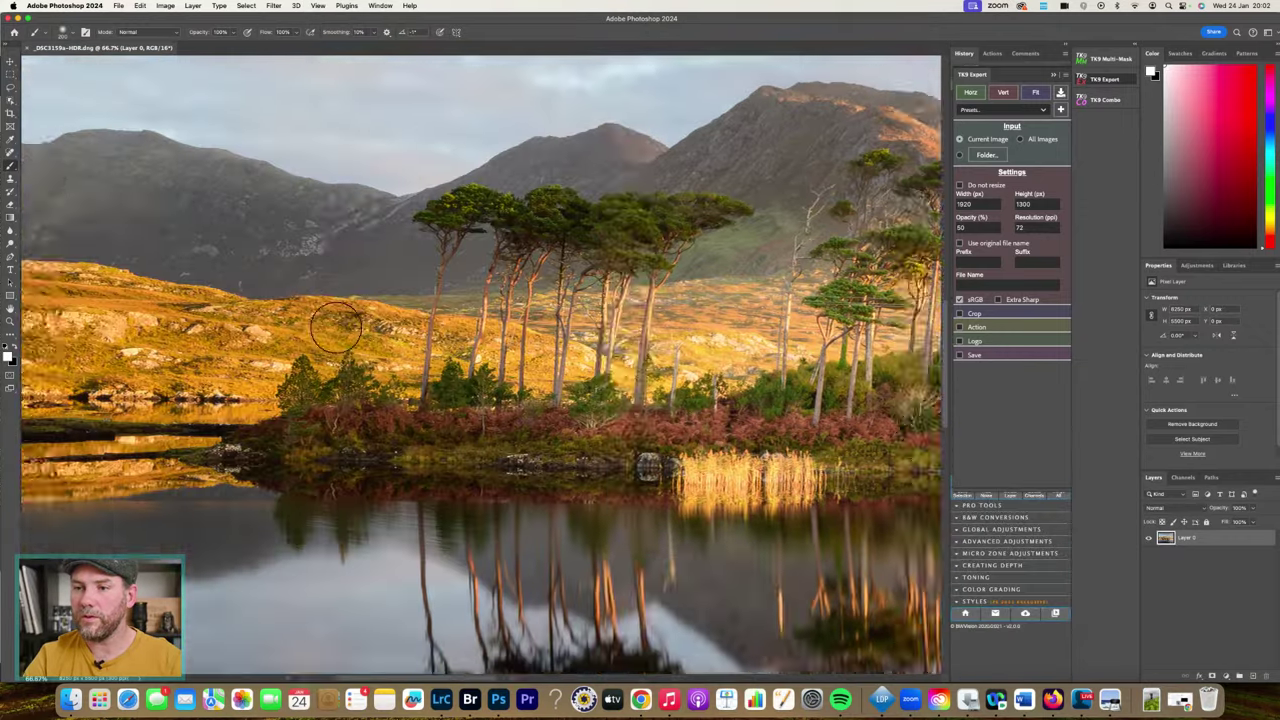
pyautogui.hscroll(10, 431, 345)
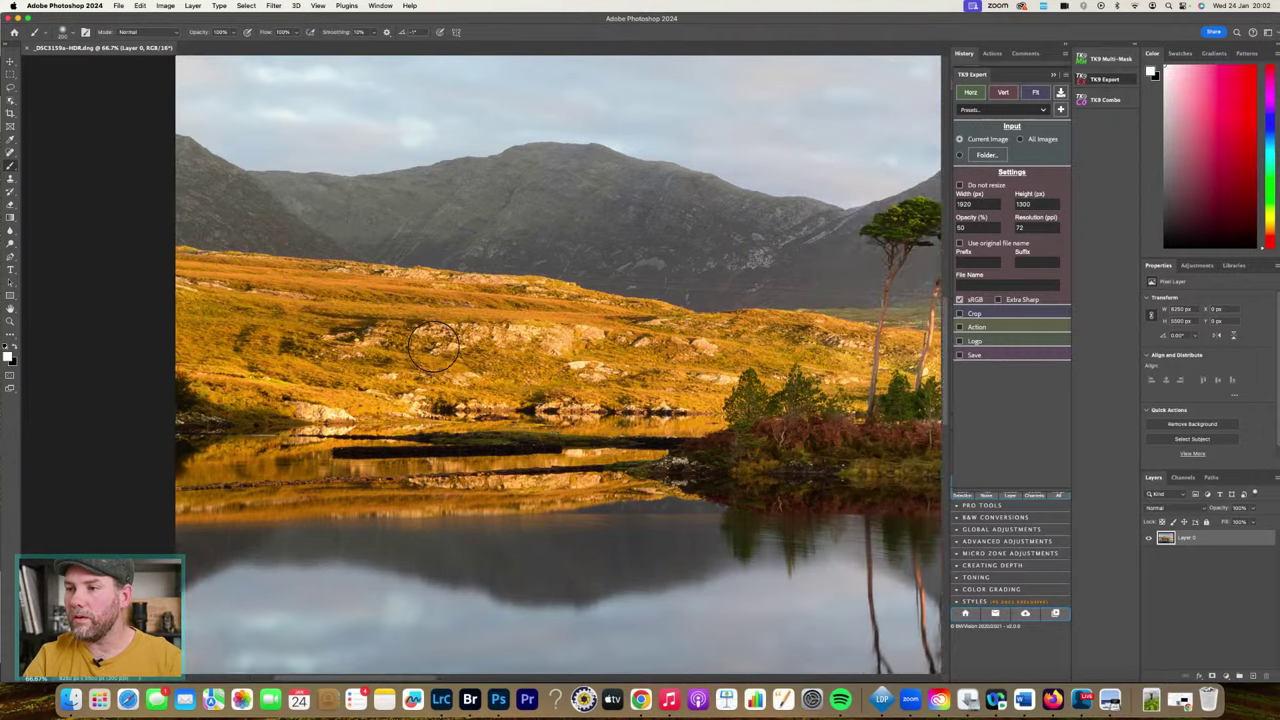
pyautogui.hscroll(15, 431, 345)
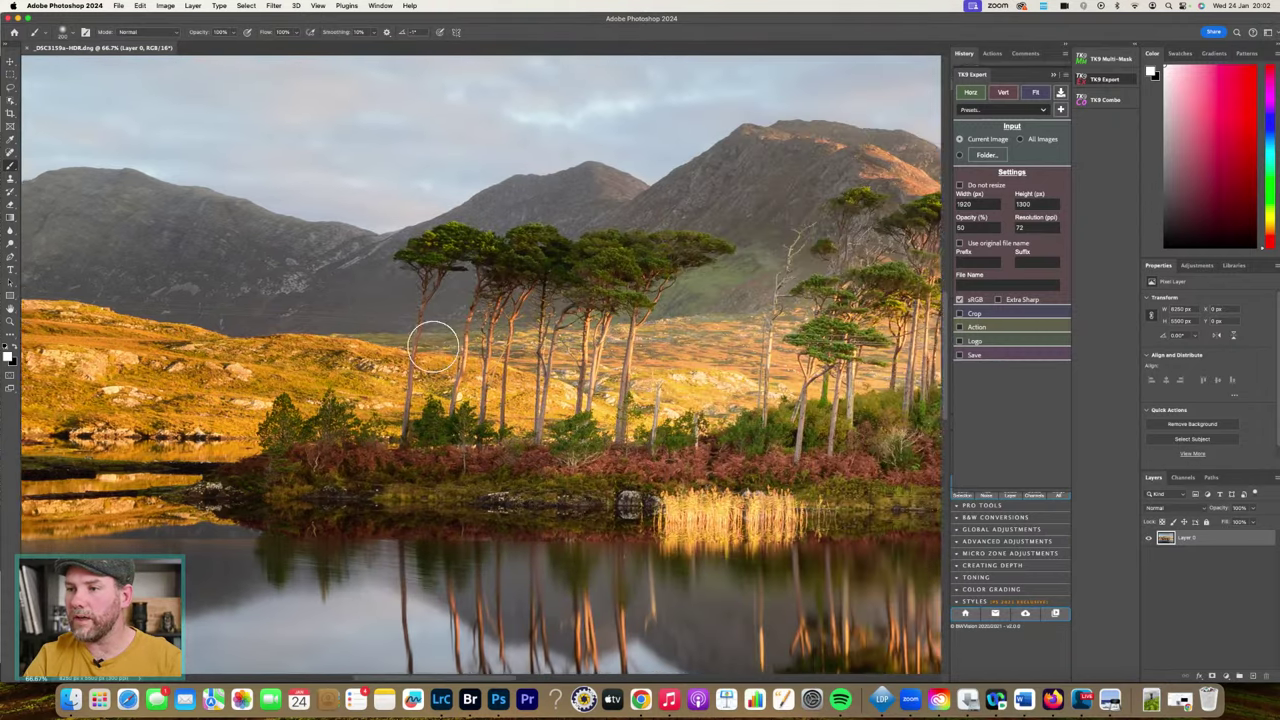
pyautogui.hscroll(15, 432, 345)
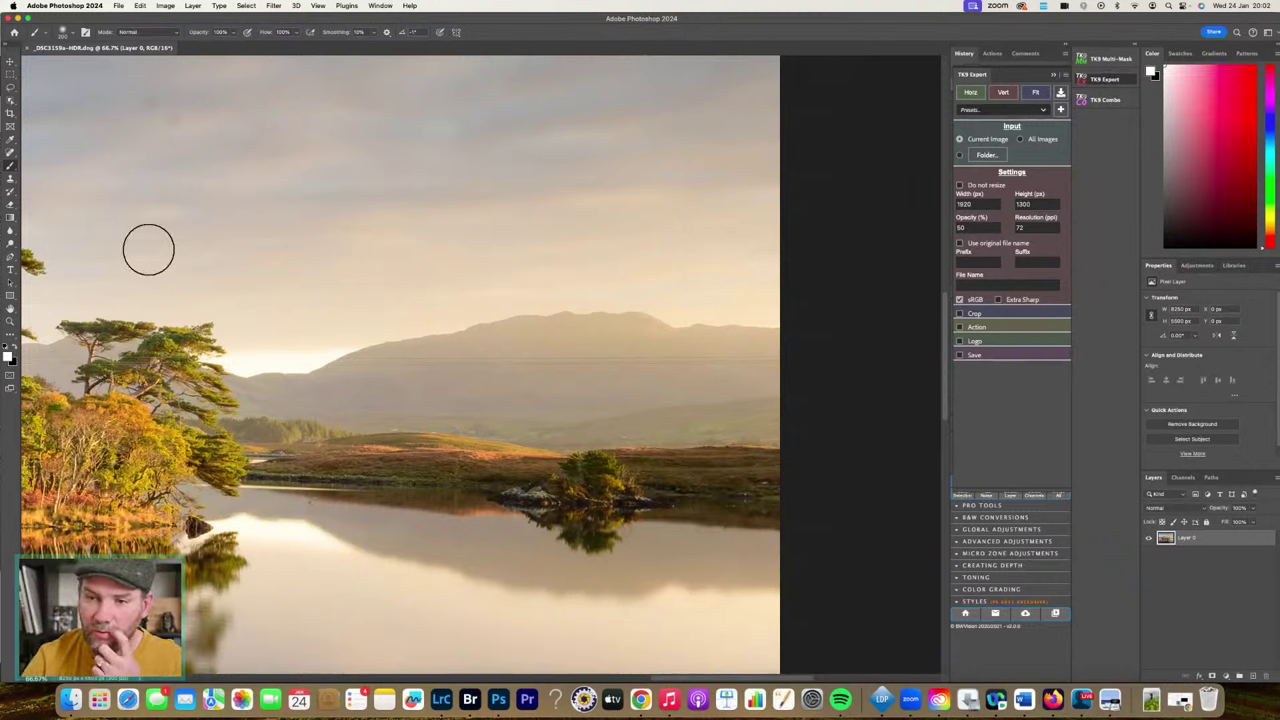
pyautogui.click(10, 178)
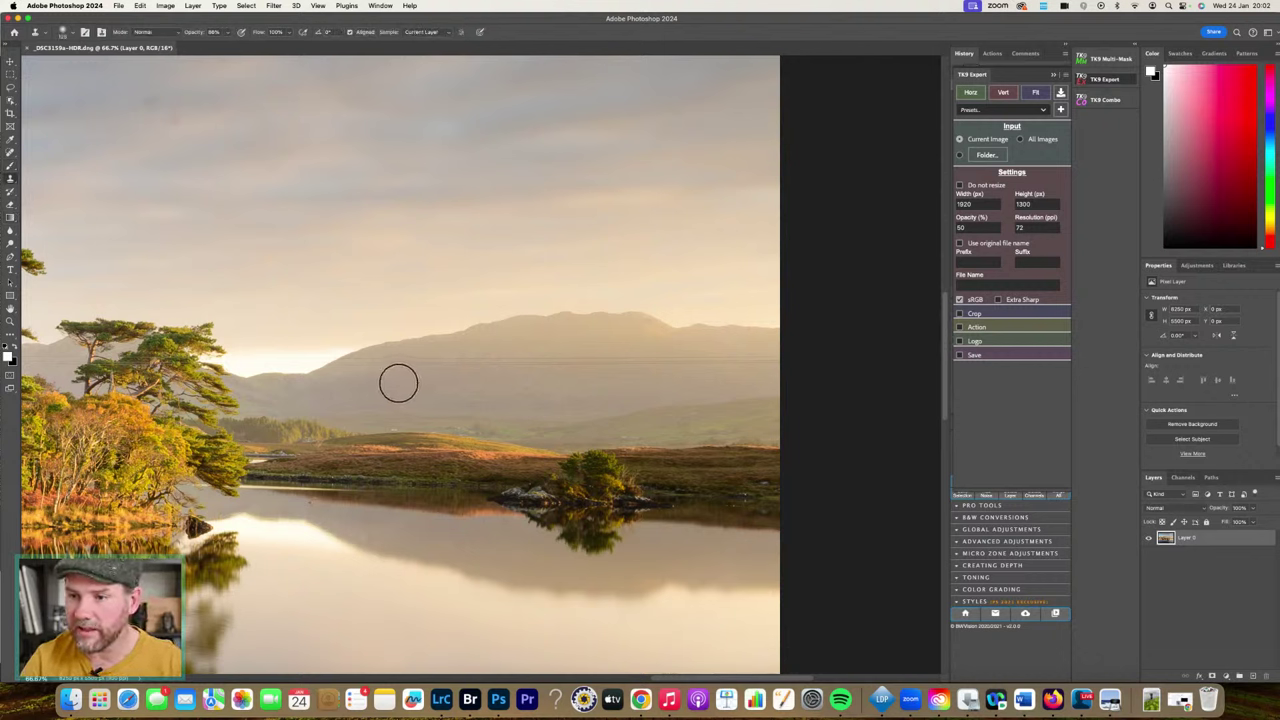
pyautogui.press('[')
pyautogui.press('[')
pyautogui.keyDown('alt'); pyautogui.click(381, 378); pyautogui.keyUp('alt')
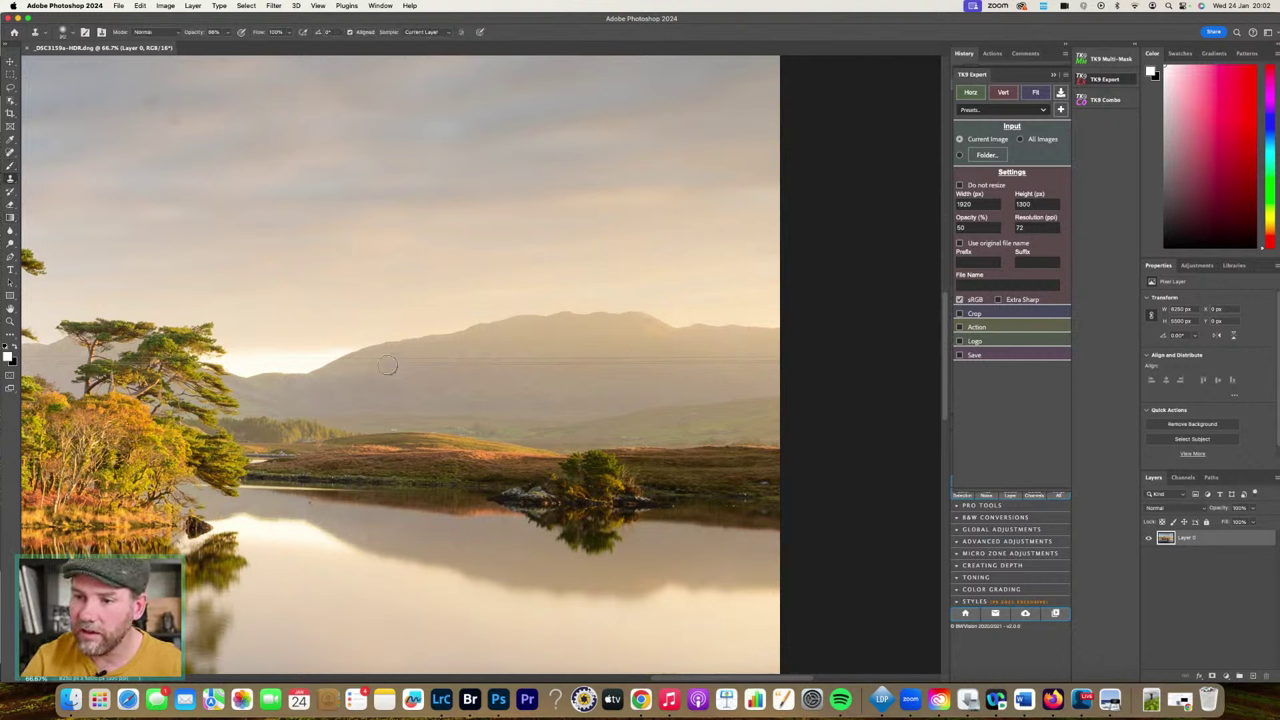
pyautogui.click(388, 363)
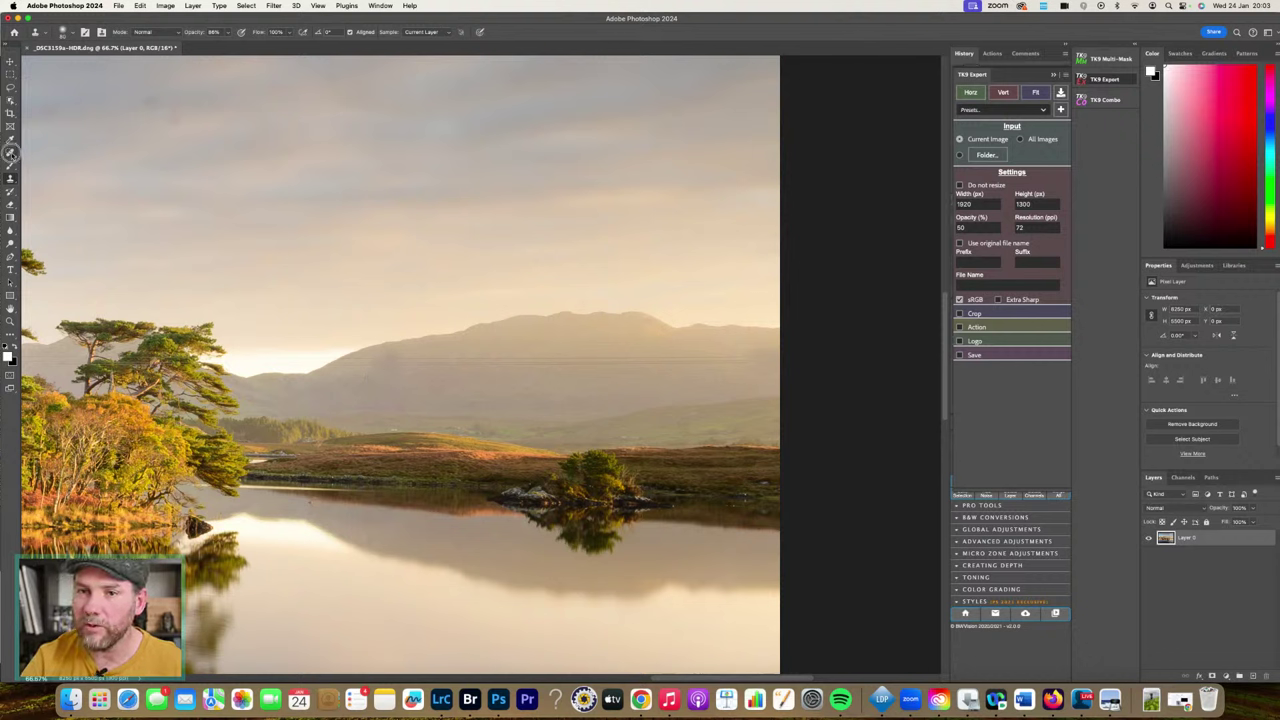
# - Paint over the horizontal line across the distant mountain with the Remove tool, up to the photo's edge
pyautogui.click(10, 152)
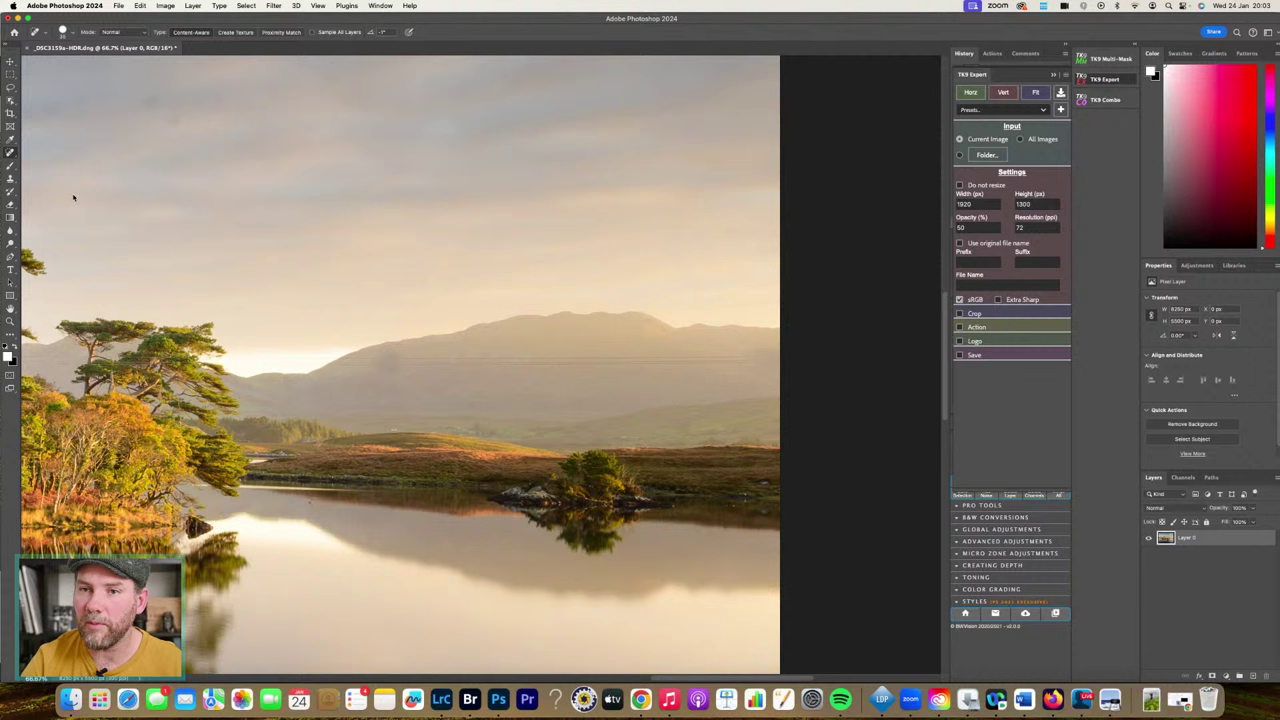
pyautogui.click(18, 157)
pyautogui.click(42, 162)
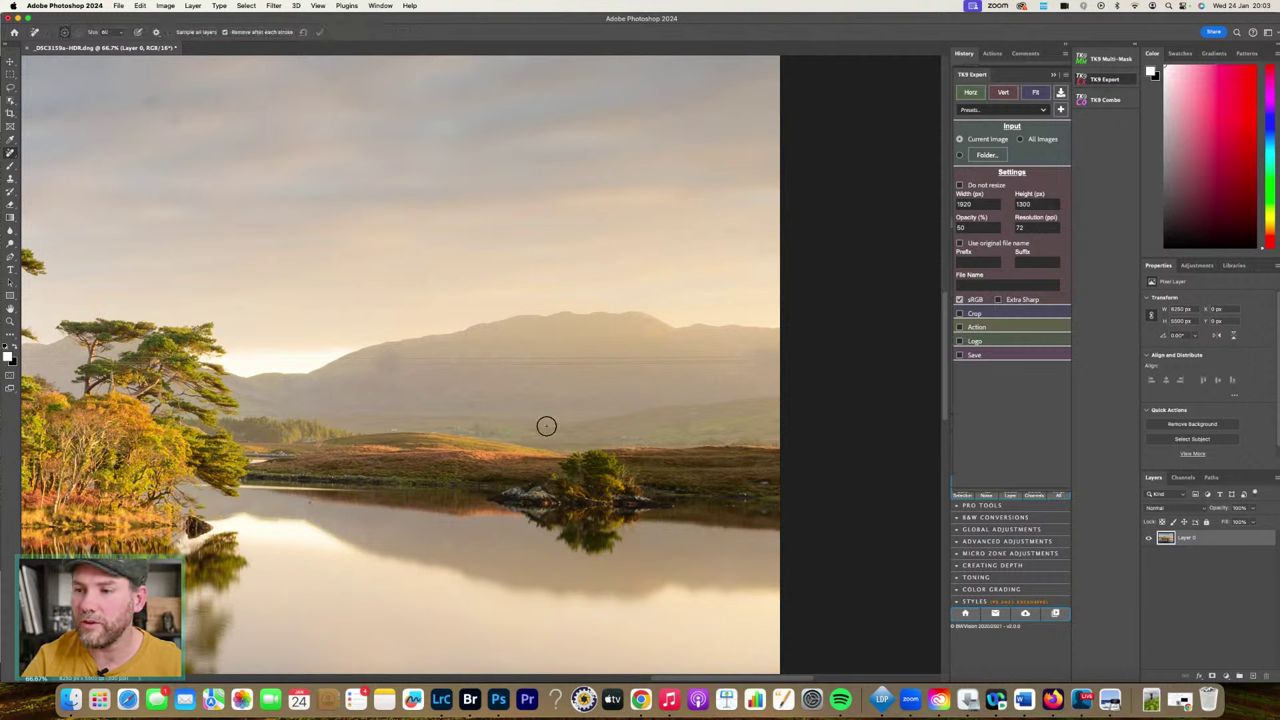
pyautogui.moveTo(405, 362); pyautogui.dragTo(785, 360)
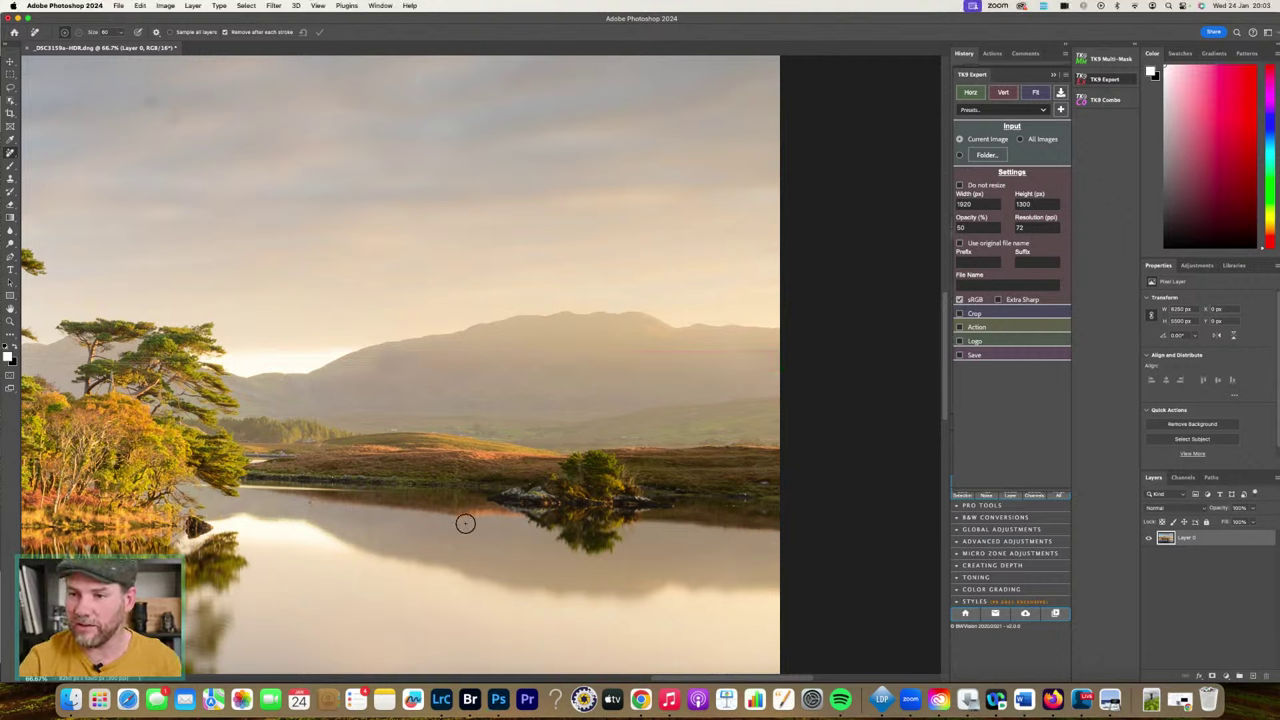
# - Check the retouched mountain up close, and close the photo without saving the changes
pyautogui.press('super+equal')
pyautogui.press('super+equal')
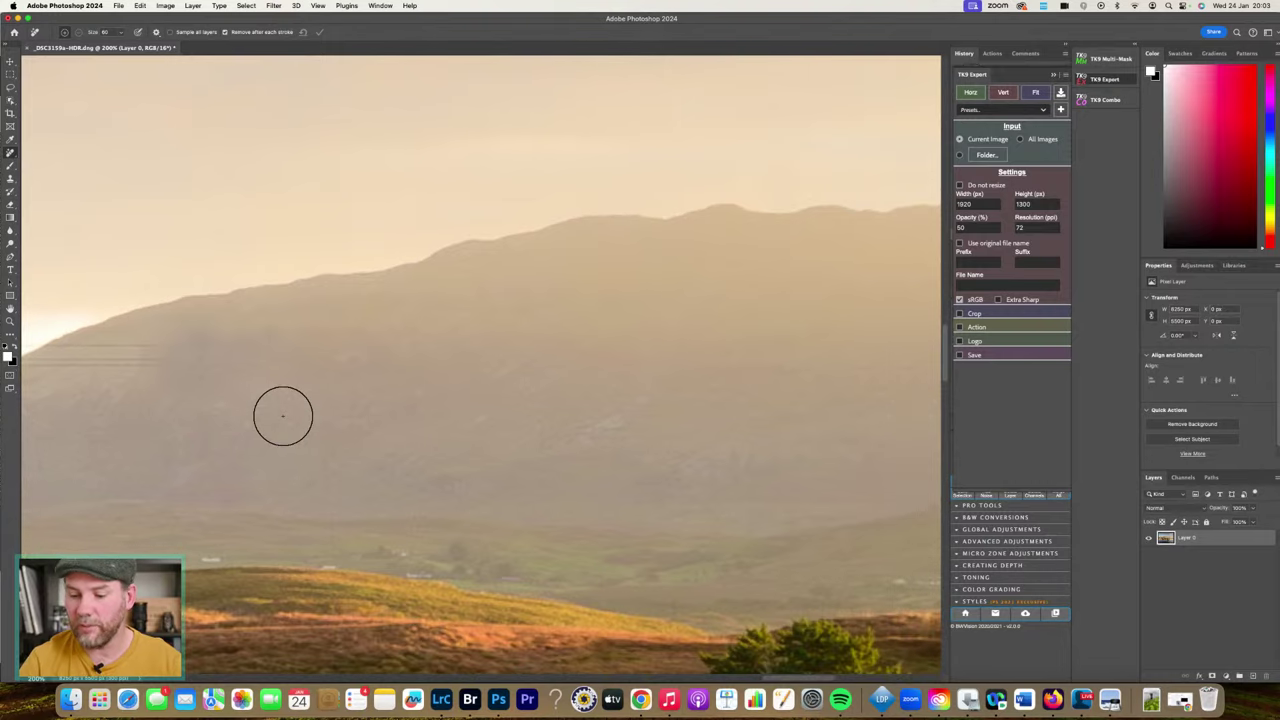
pyautogui.press('super+minus')
pyautogui.press('super+minus')
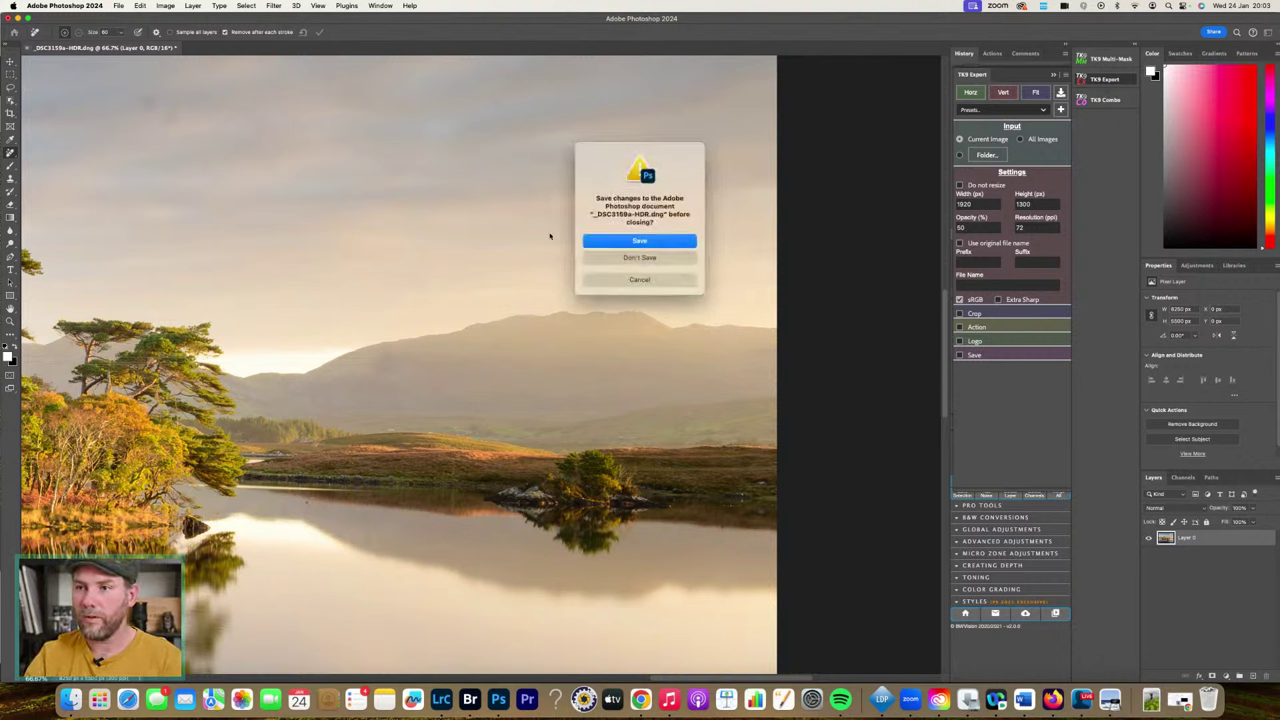
pyautogui.click(645, 258)
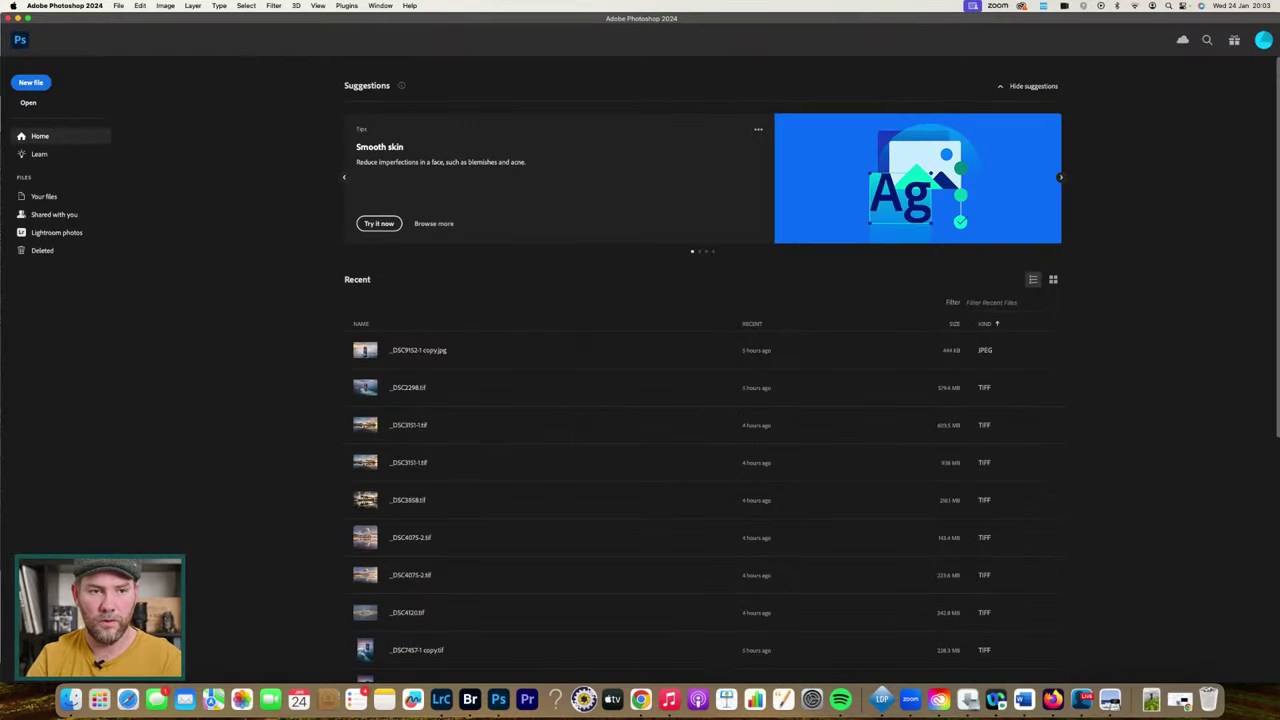
# - Switch to Adobe Bridge, view the selected sea stack photo full screen, and return to the Photo Ephemeris map in Chrome
pyautogui.click(469, 699)
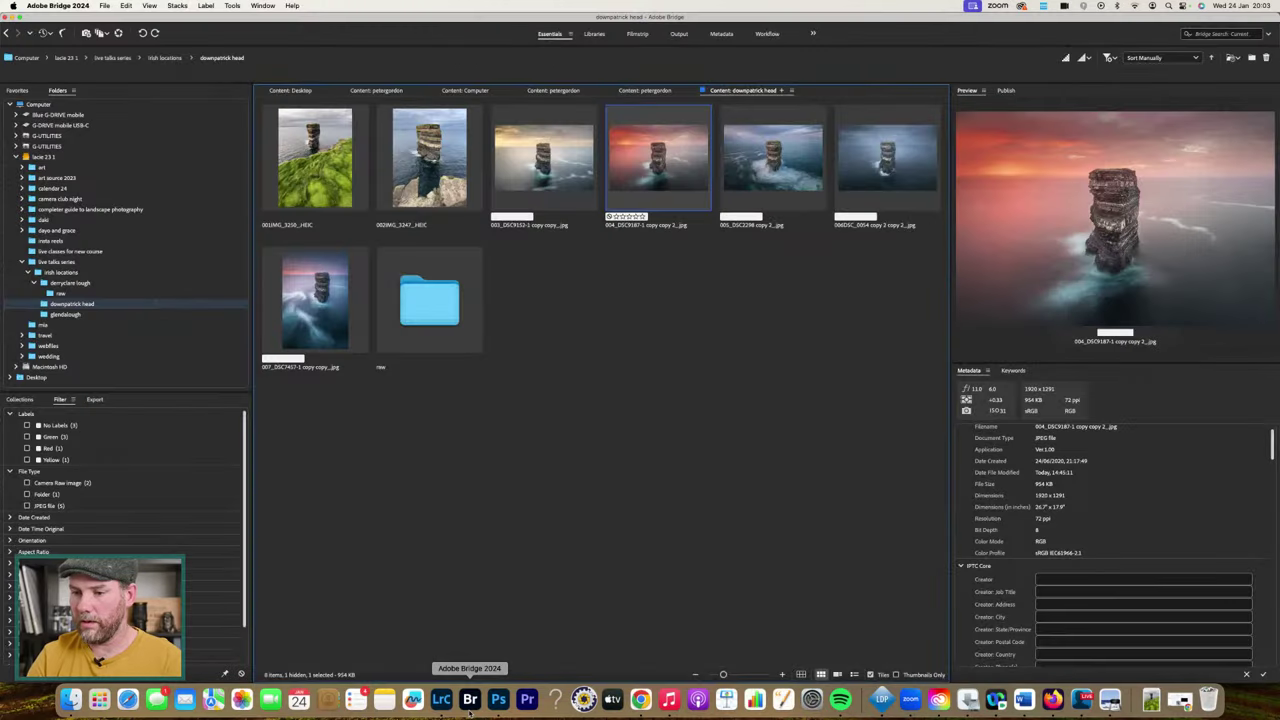
pyautogui.press('space')
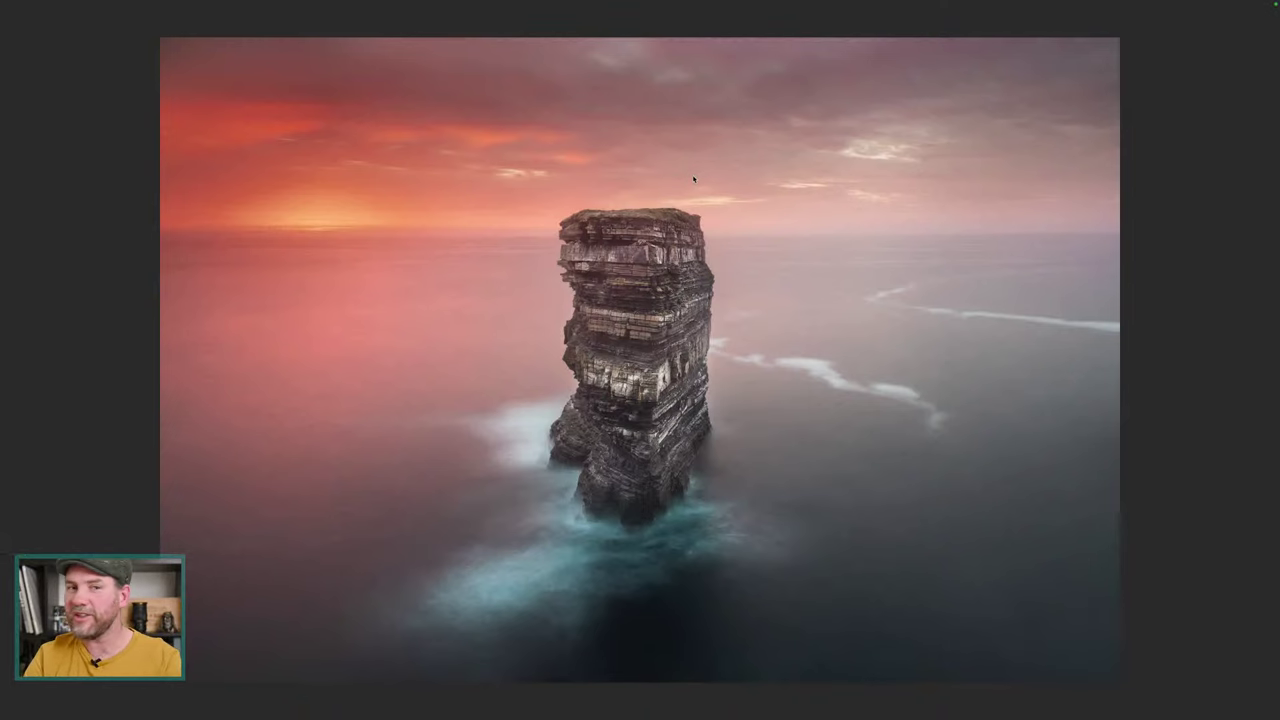
pyautogui.press('space')
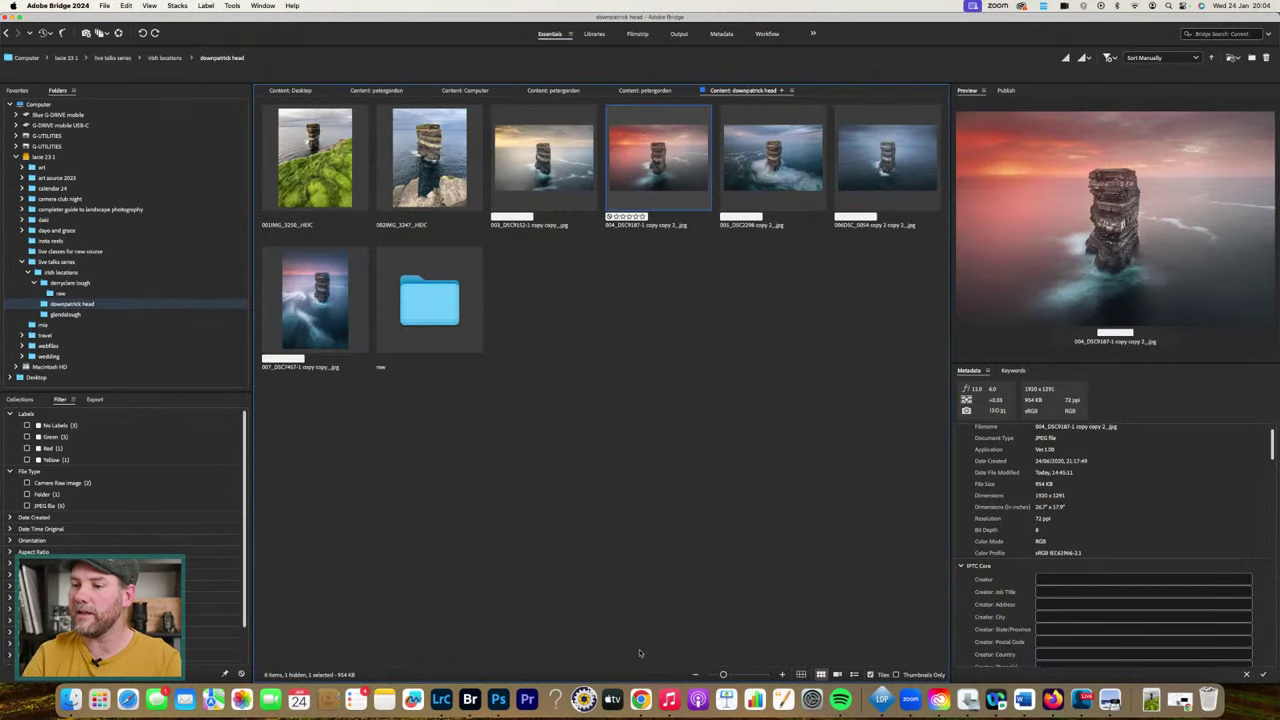
pyautogui.click(644, 700)
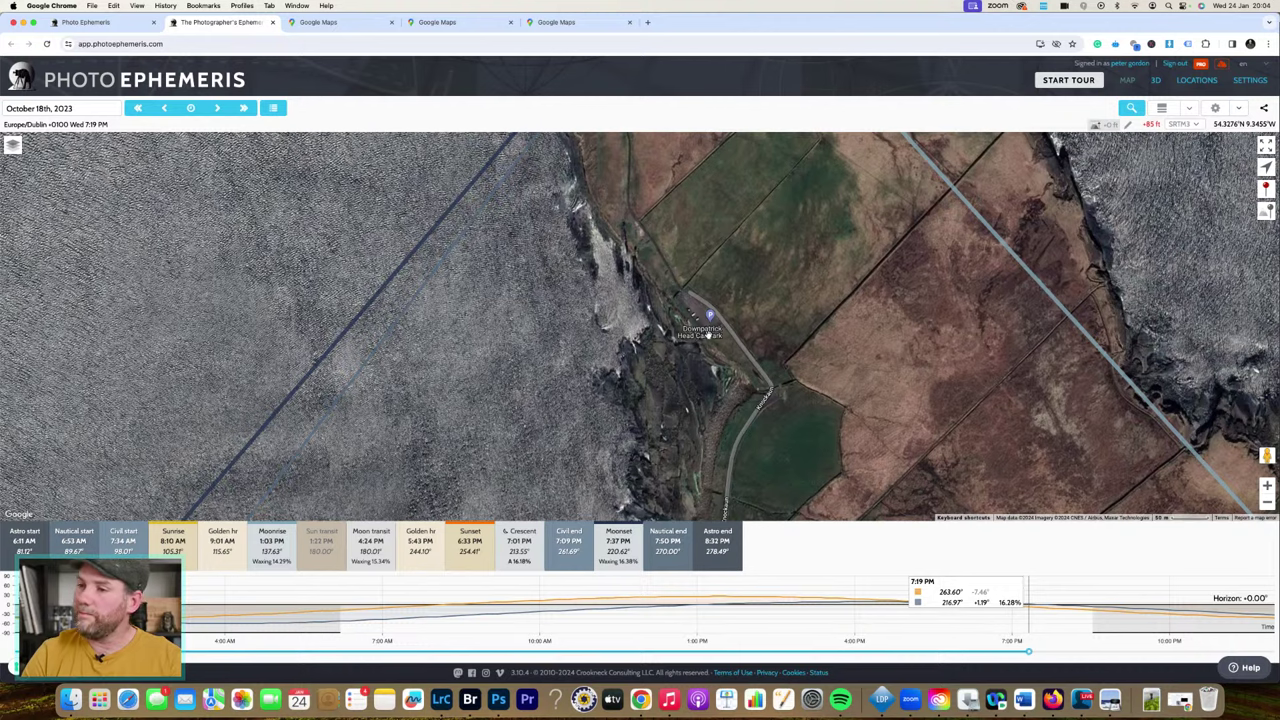
# - Follow the map from the Downpatrick Head car park north to the headland and place the location pin on the Dún Briste sea stack
pyautogui.moveTo(713, 363); pyautogui.dragTo(739, 373)
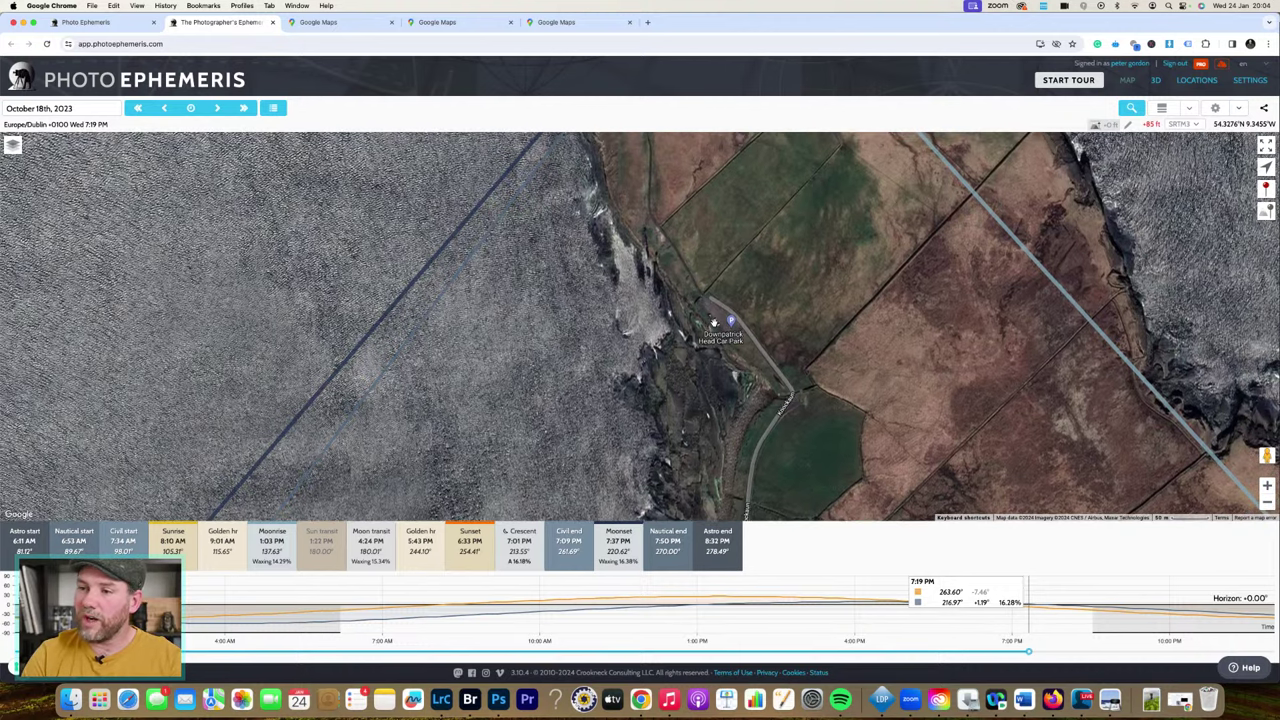
pyautogui.moveTo(720, 325); pyautogui.dragTo(726, 368)
pyautogui.scroll(5, 710, 381)
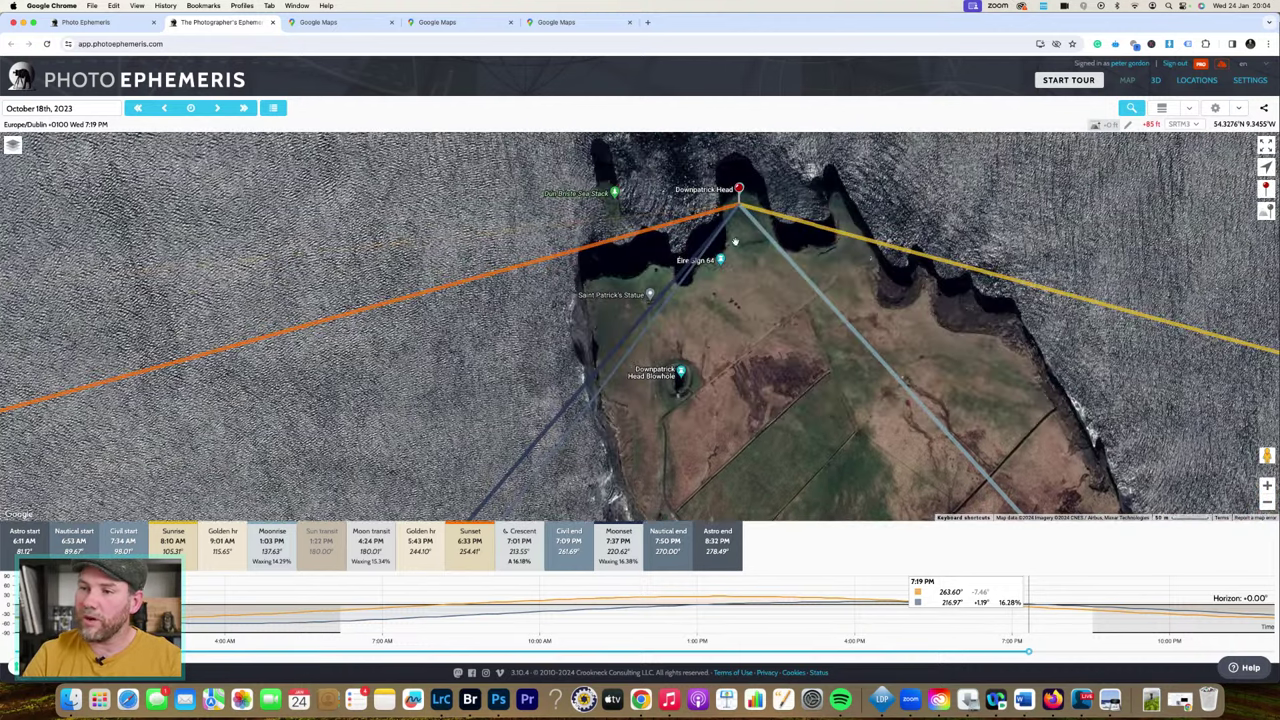
pyautogui.moveTo(748, 222); pyautogui.dragTo(621, 210)
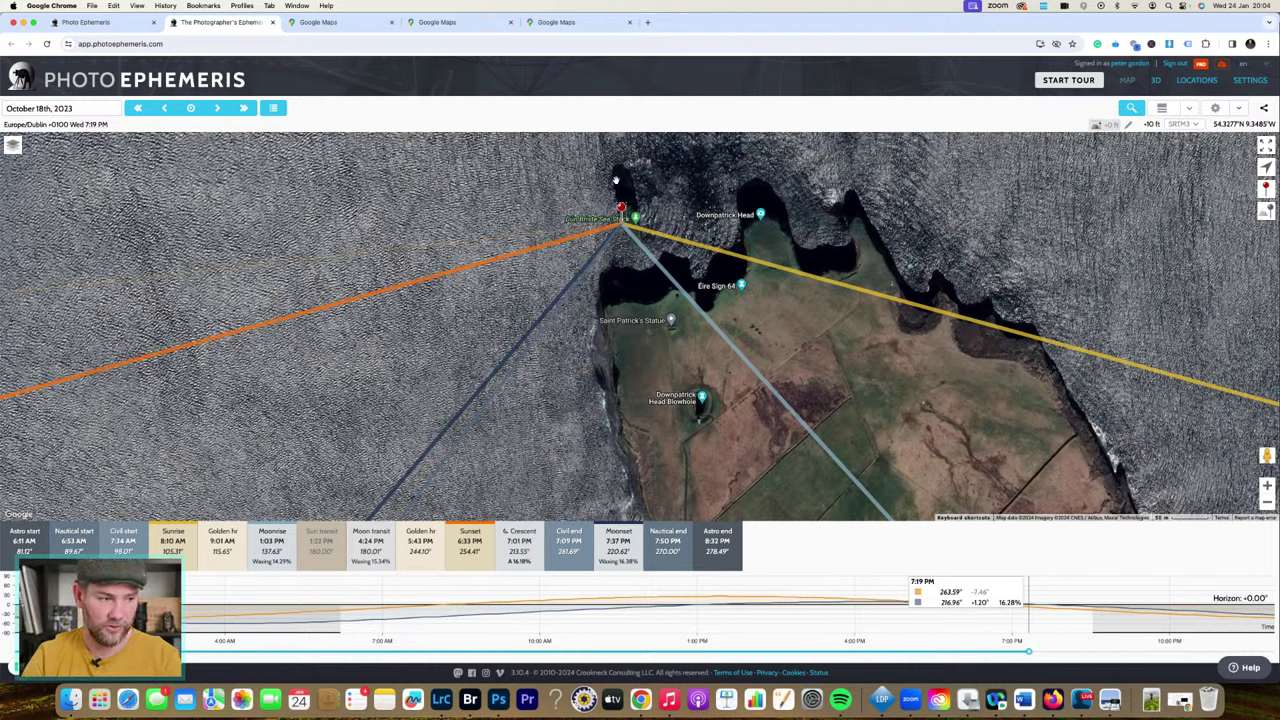
# - Switch to Adobe Bridge, view the red sunset sea stack photo full screen, and return to the Photo Ephemeris map in Chrome
pyautogui.click(470, 700)
pyautogui.press('space')
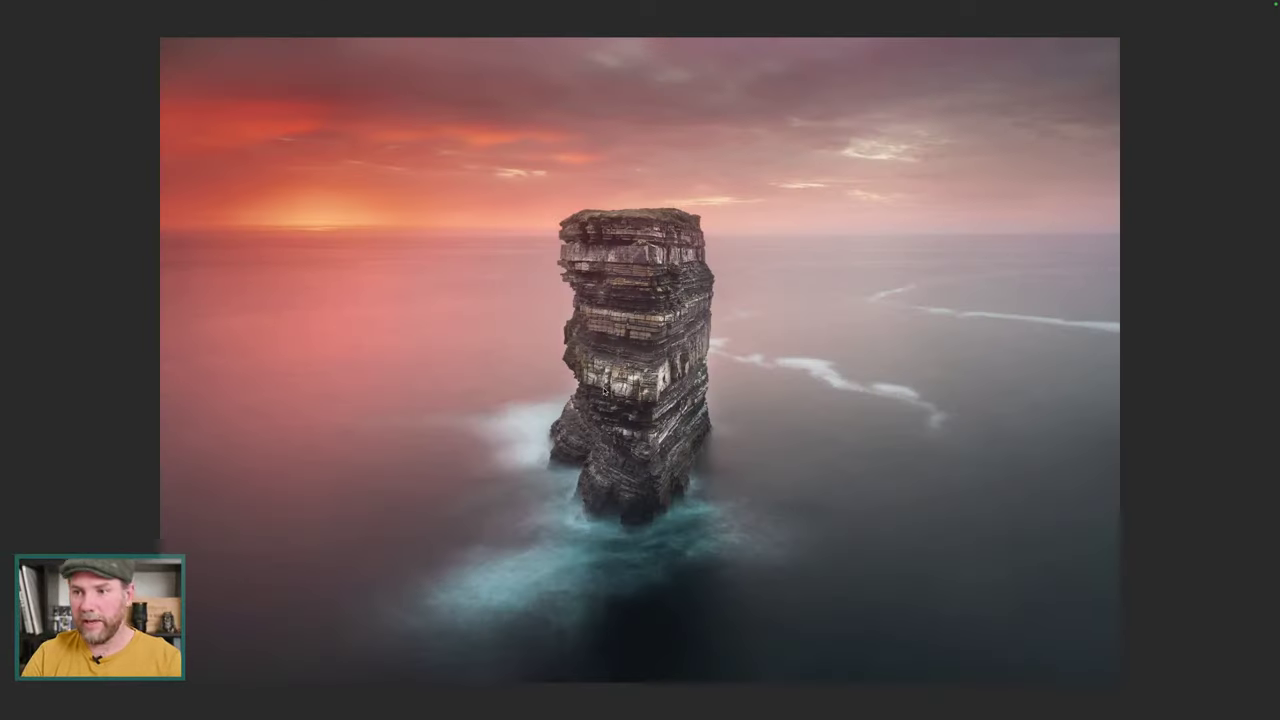
pyautogui.press('space')
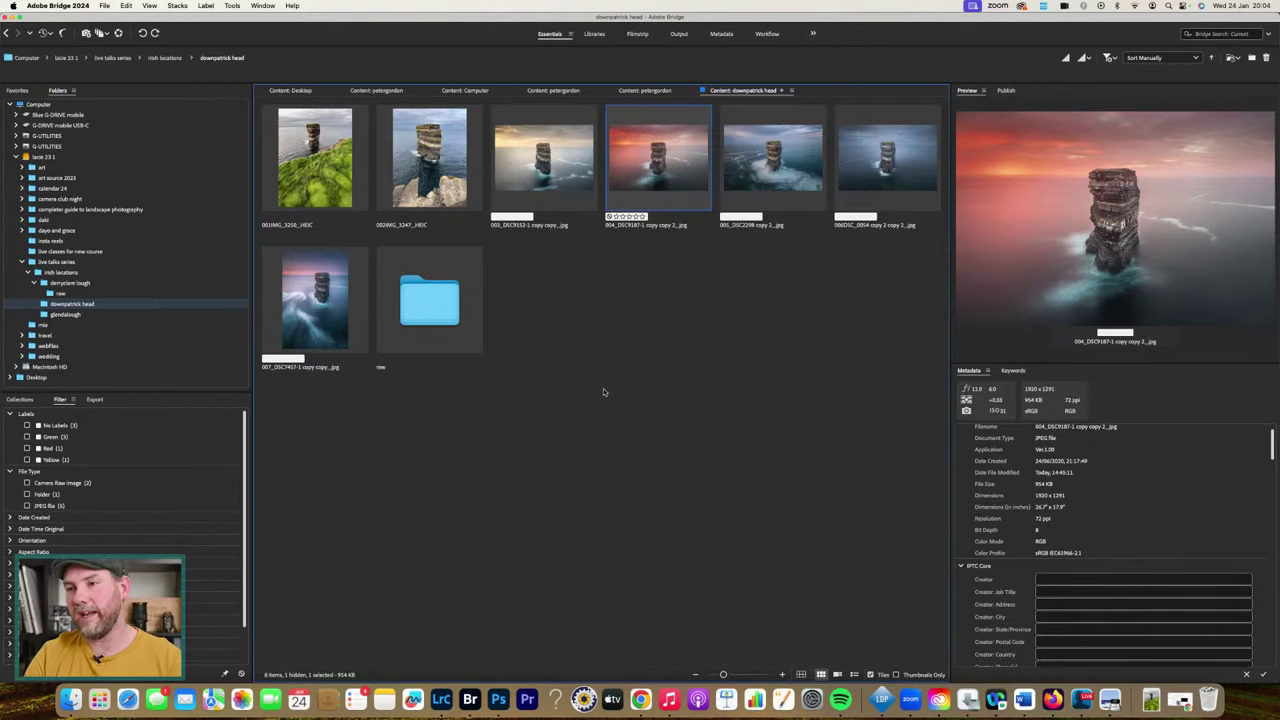
pyautogui.click(640, 700)
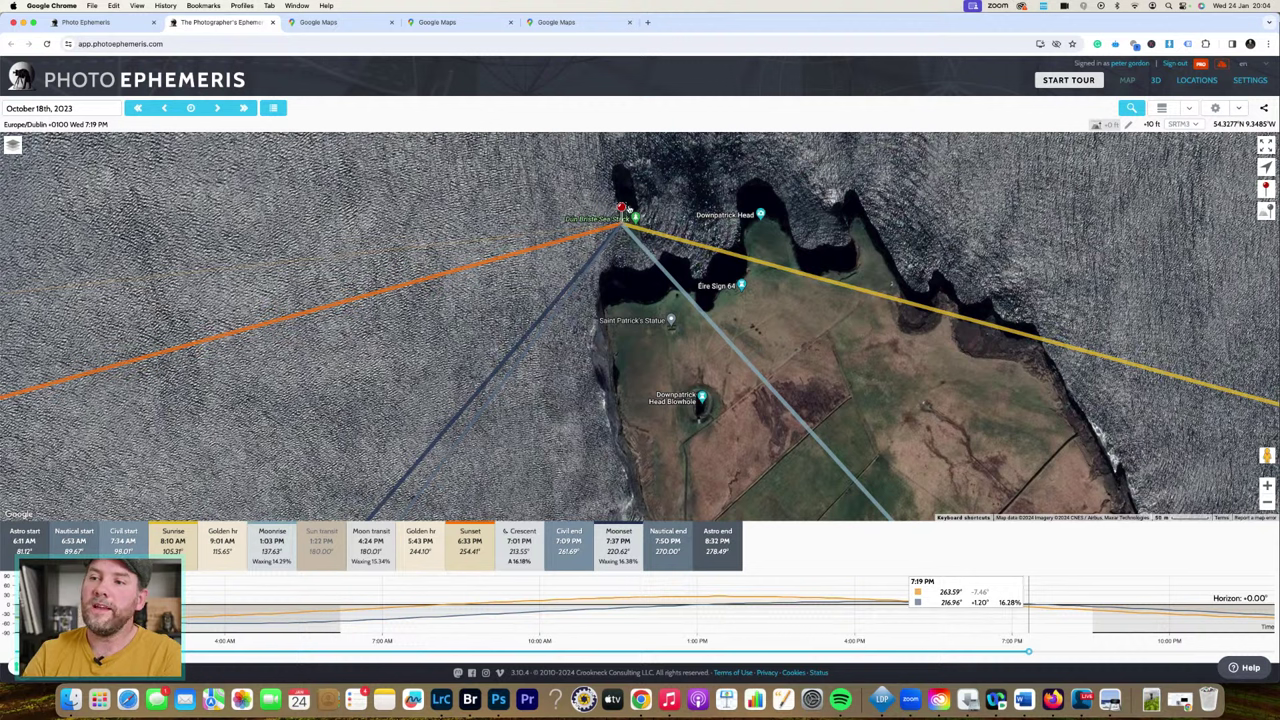
# - Nudge the pin slightly on the sea stack and compare its sun directions with the red sunset photo shown full screen in Bridge
pyautogui.moveTo(622, 206); pyautogui.dragTo(624, 207)
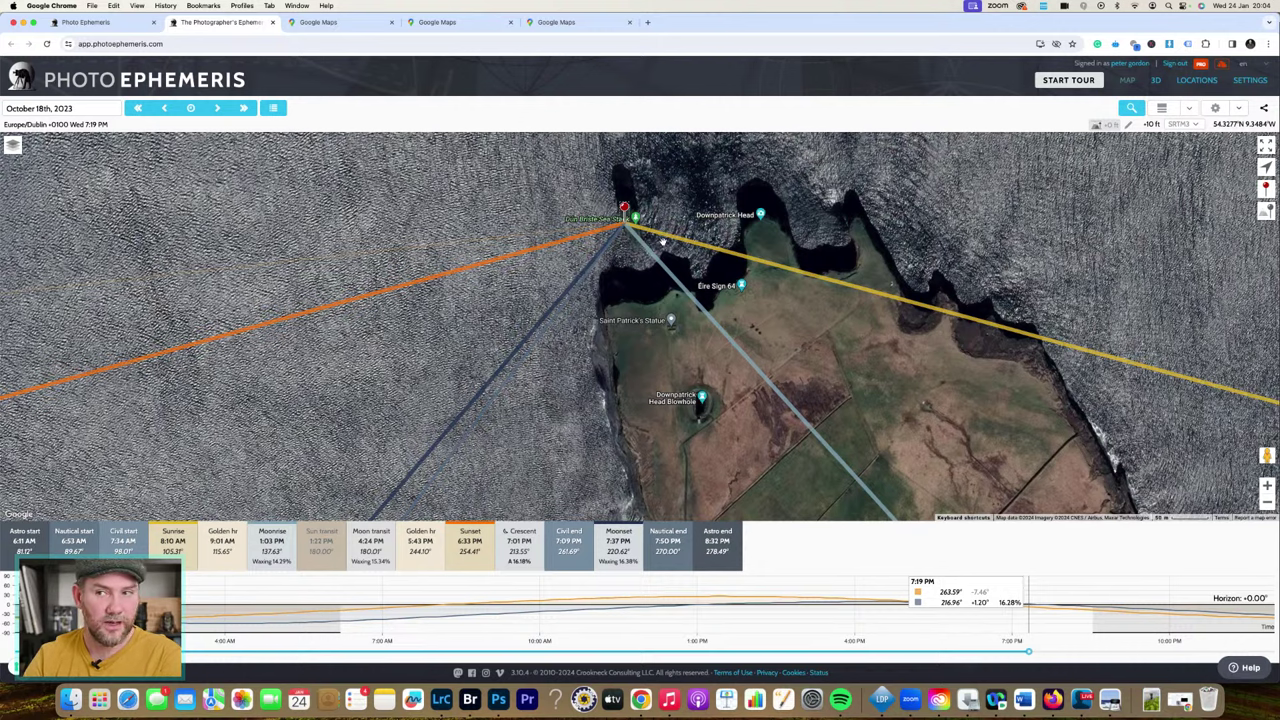
pyautogui.click(470, 699)
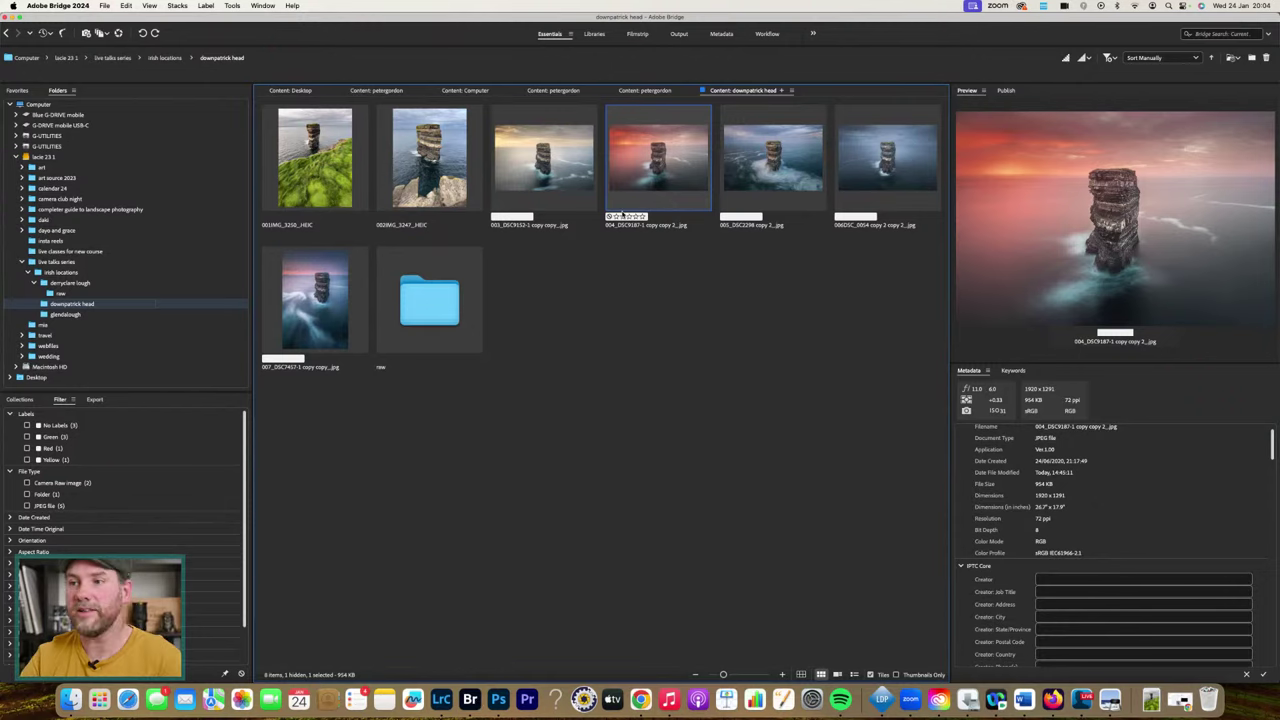
pyautogui.press('space')
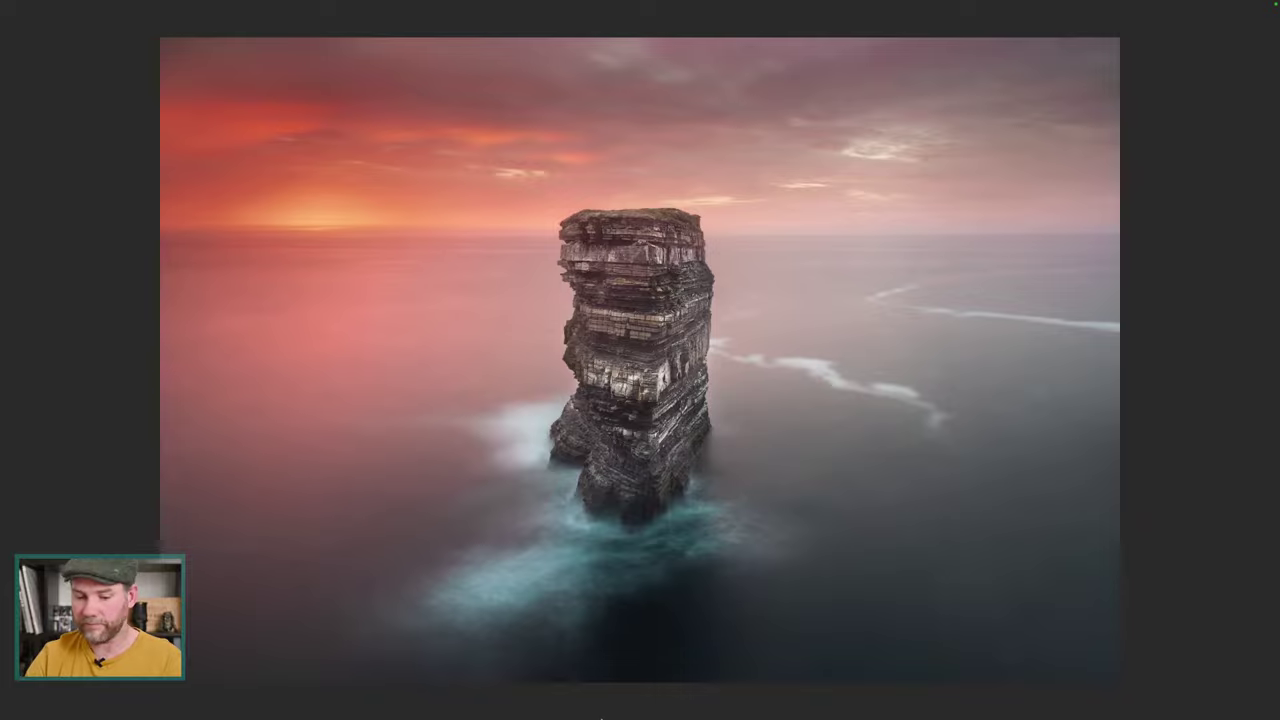
pyautogui.press('Escape')
pyautogui.click(640, 700)
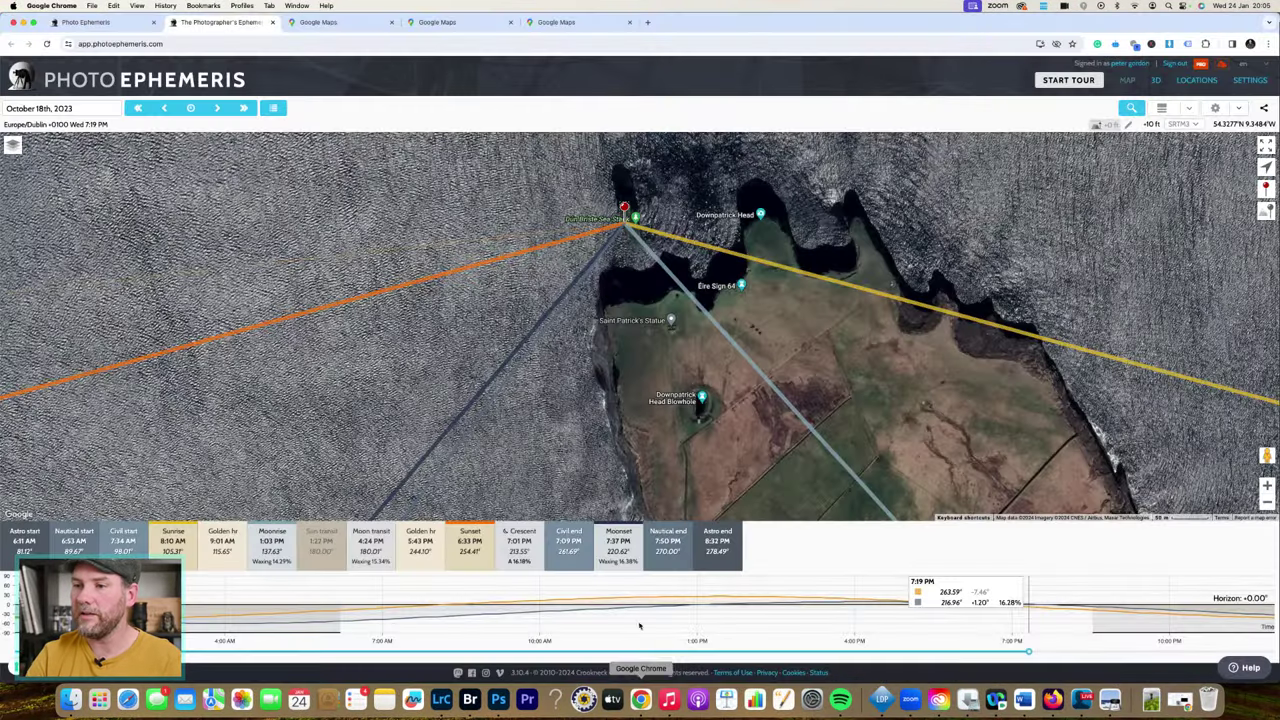
# - Adjust the pin's position on the sea stack and set the map date to July 2nd, 2024
pyautogui.moveTo(624, 207); pyautogui.dragTo(627, 210)
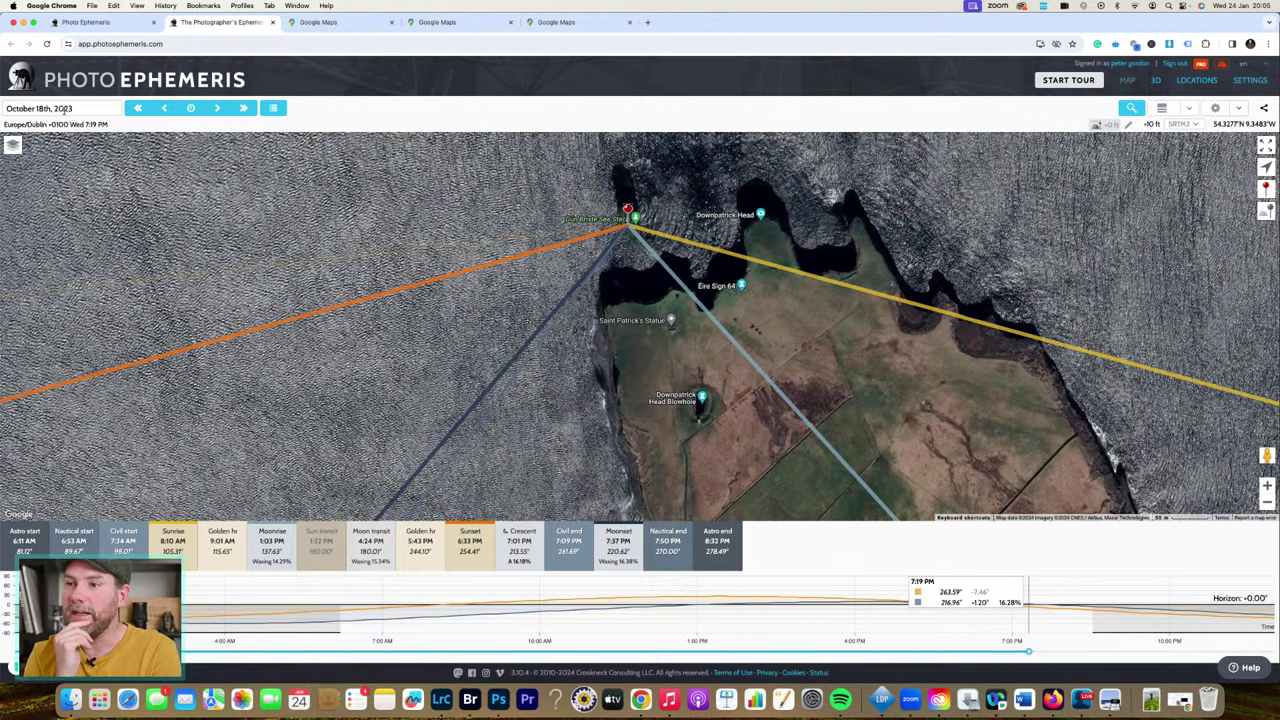
pyautogui.click(52, 108)
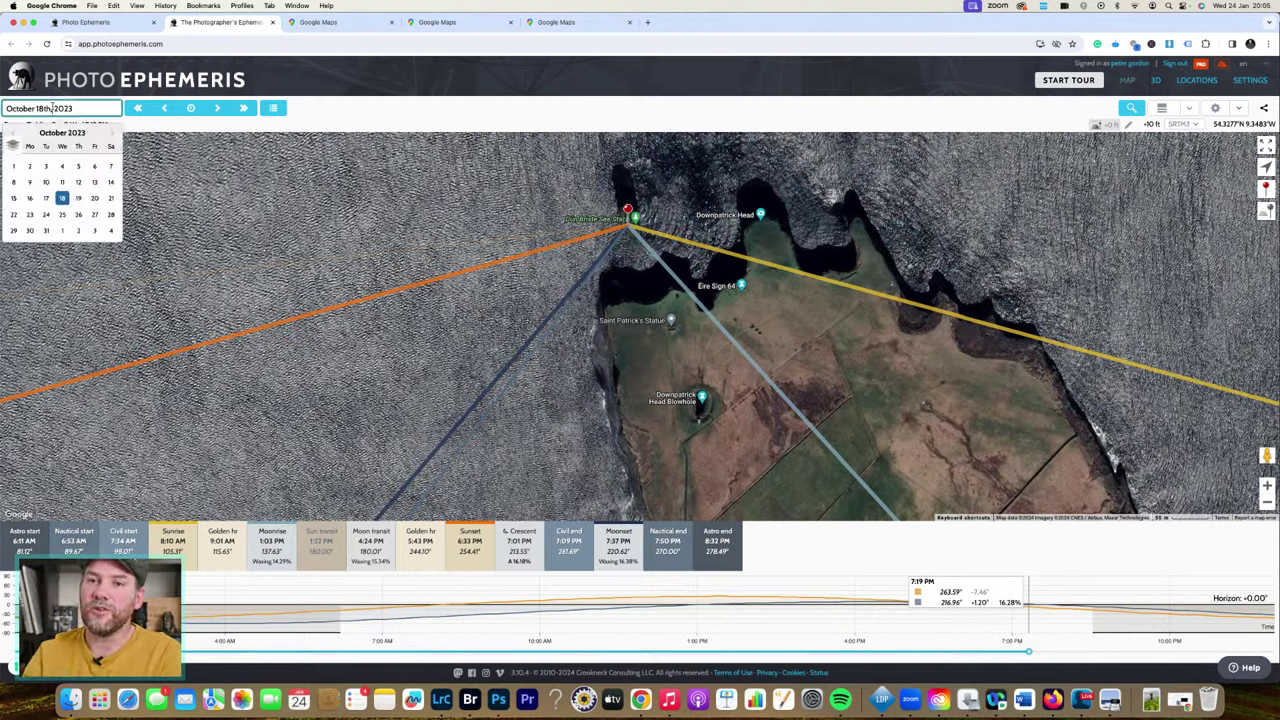
pyautogui.click(113, 135)
pyautogui.click(113, 136)
pyautogui.click(113, 136)
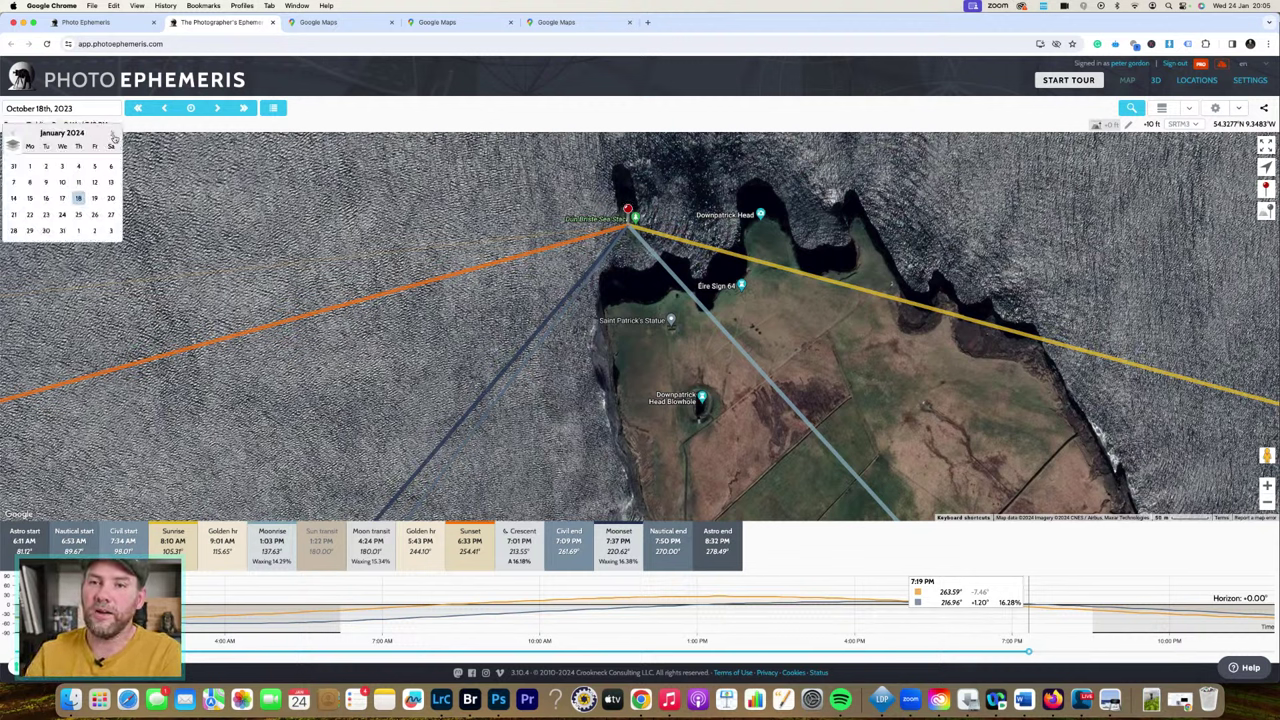
pyautogui.click(113, 136)
pyautogui.click(113, 136)
pyautogui.click(113, 136)
pyautogui.click(113, 136)
pyautogui.click(113, 136)
pyautogui.click(113, 136)
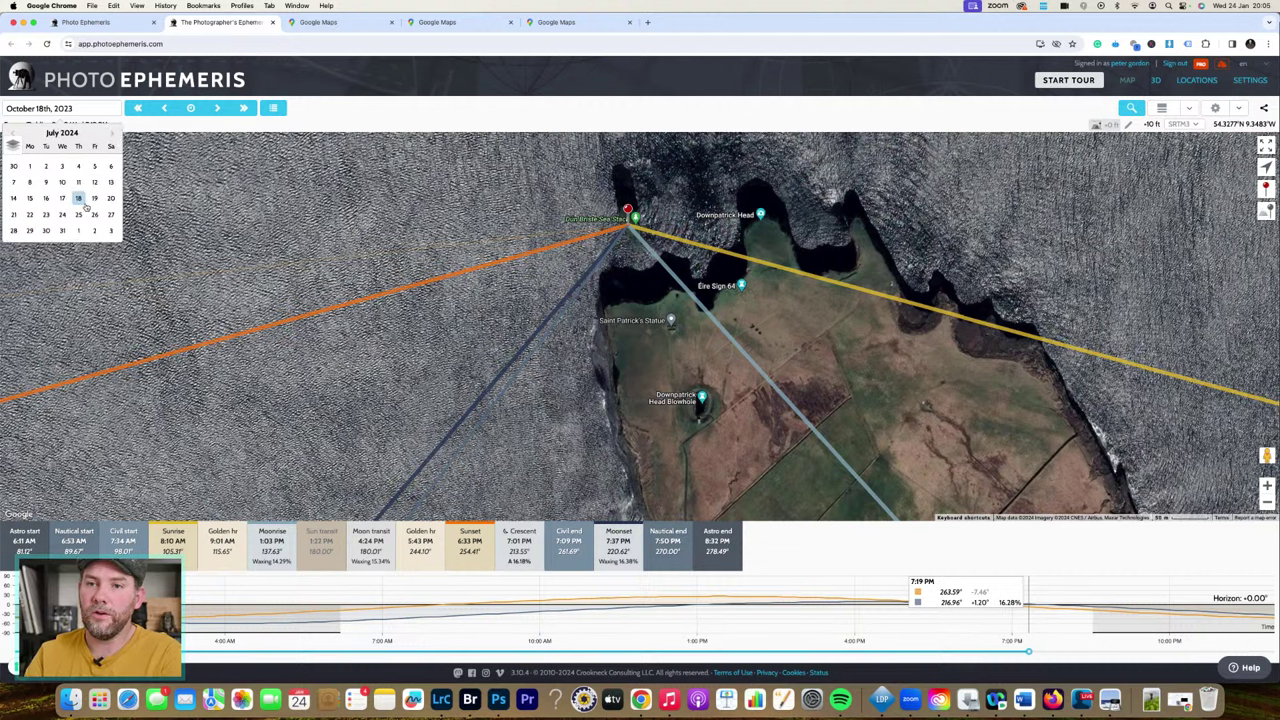
pyautogui.click(46, 166)
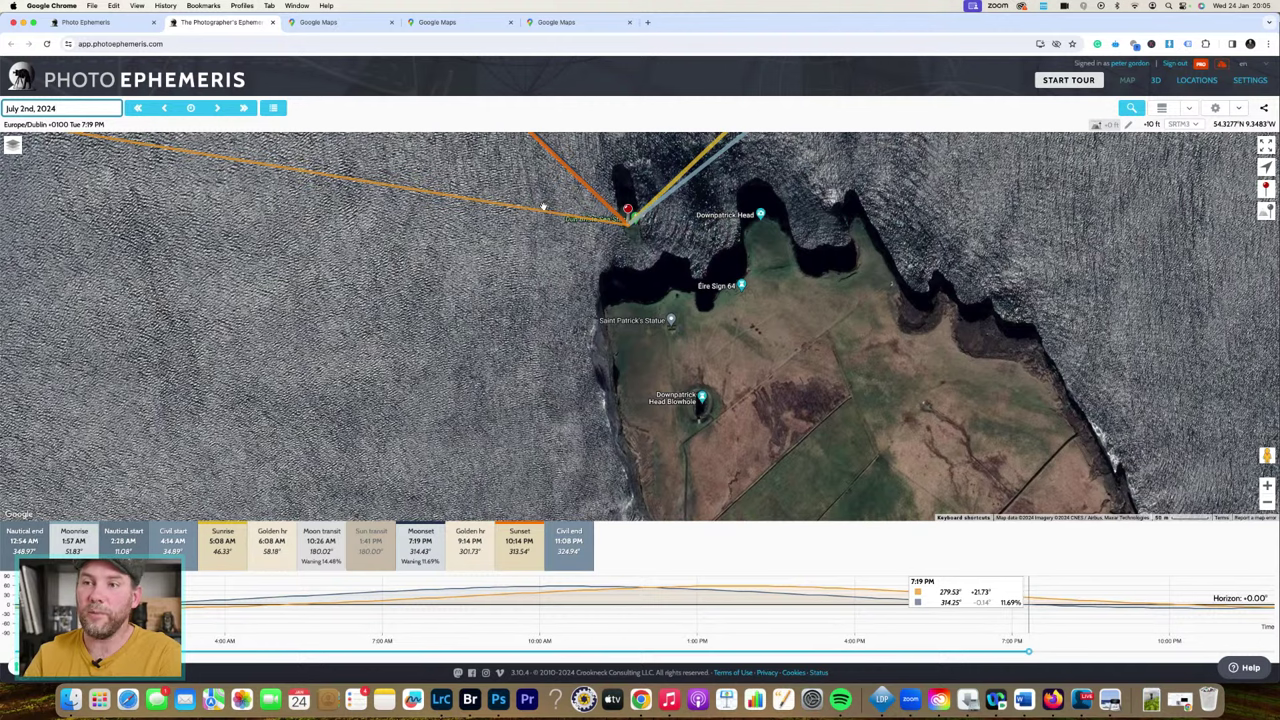
# - Switch to Adobe Bridge and examine the light direction in the red sunset sea stack photo full screen
pyautogui.click(476, 706)
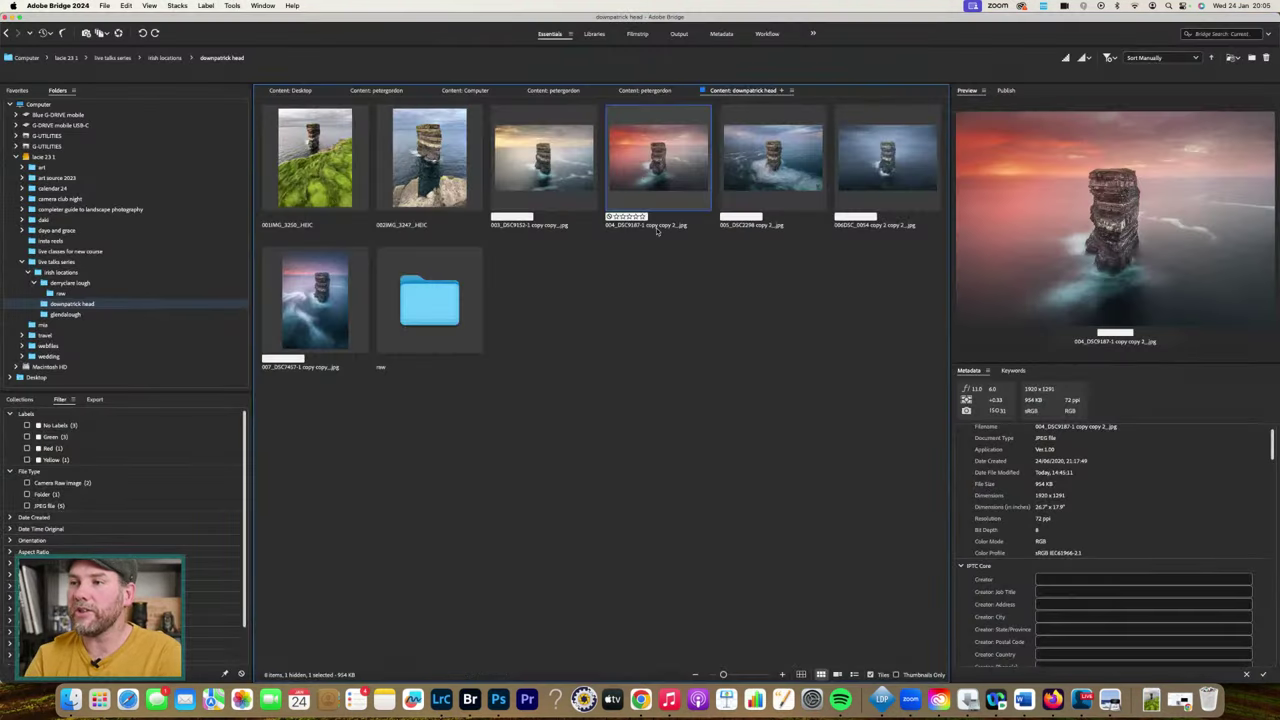
pyautogui.press('space')
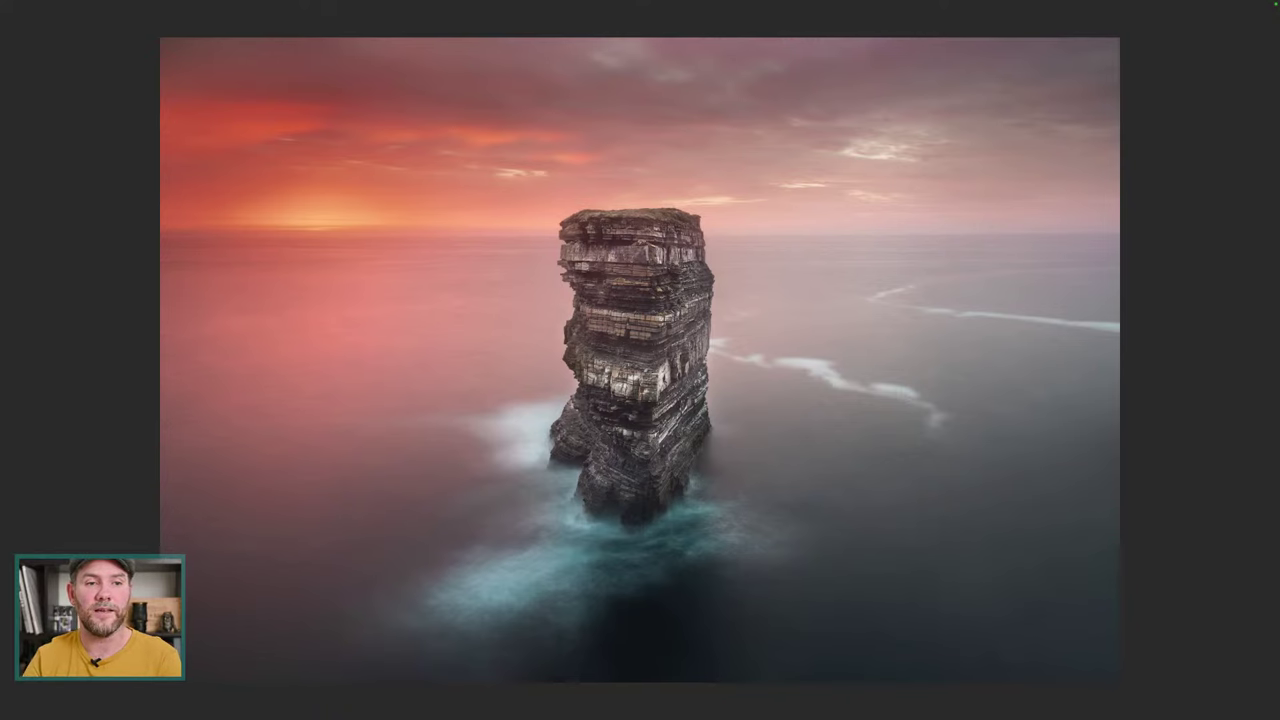
pyautogui.press('space')
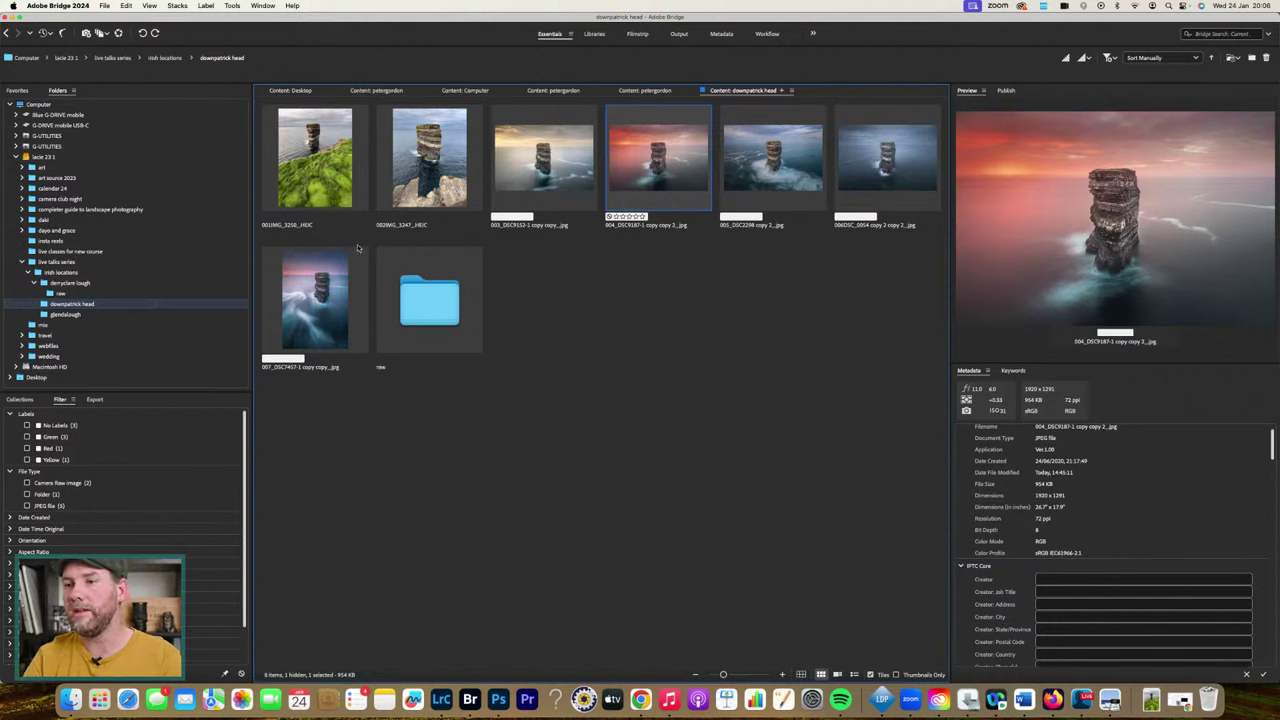
# - Select all seven Downpatrick Head photos and page through them full screen, comparing the clifftop phone shots with the finished sea stack images
pyautogui.click(331, 165)
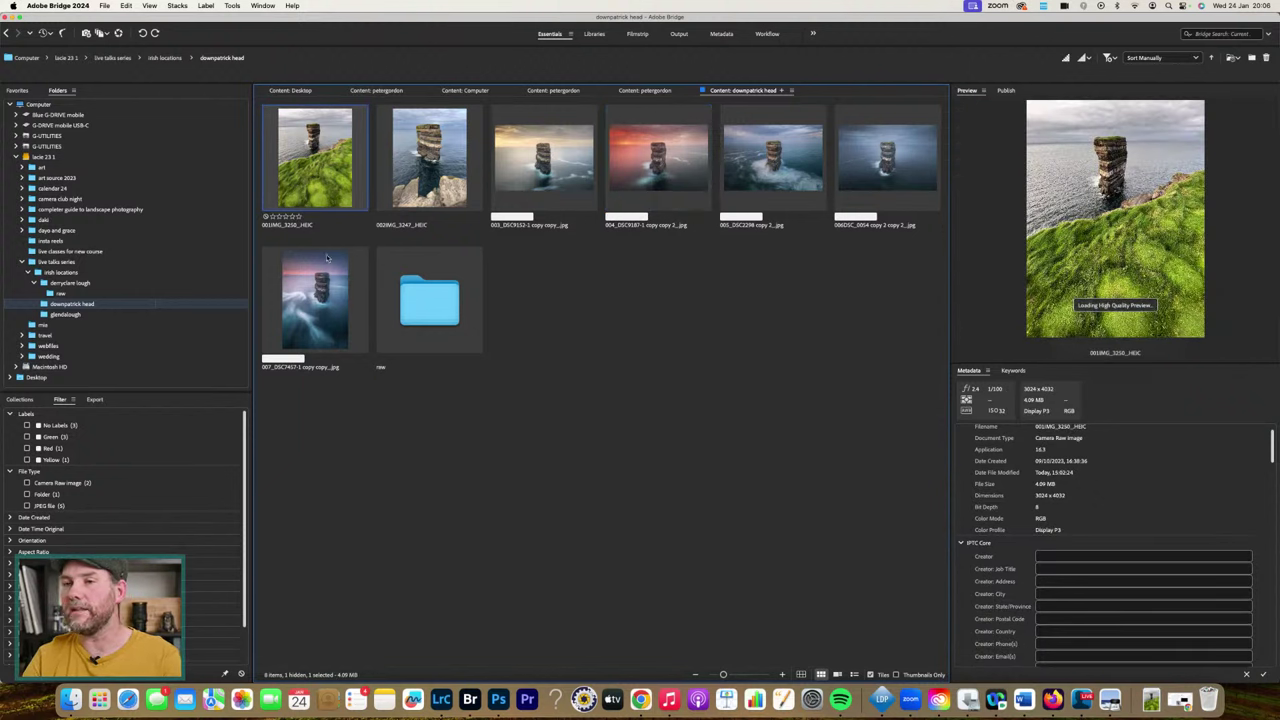
pyautogui.keyDown('shift'); pyautogui.click(310, 287); pyautogui.keyUp('shift')
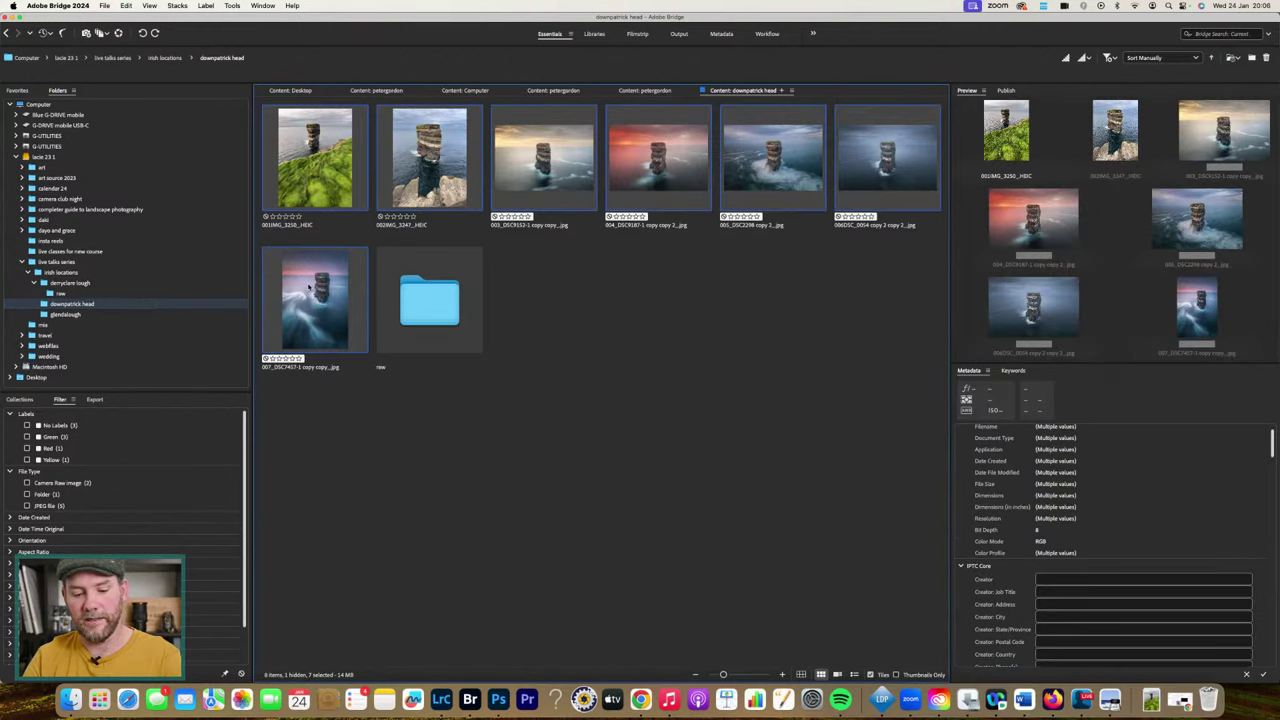
pyautogui.press('space')
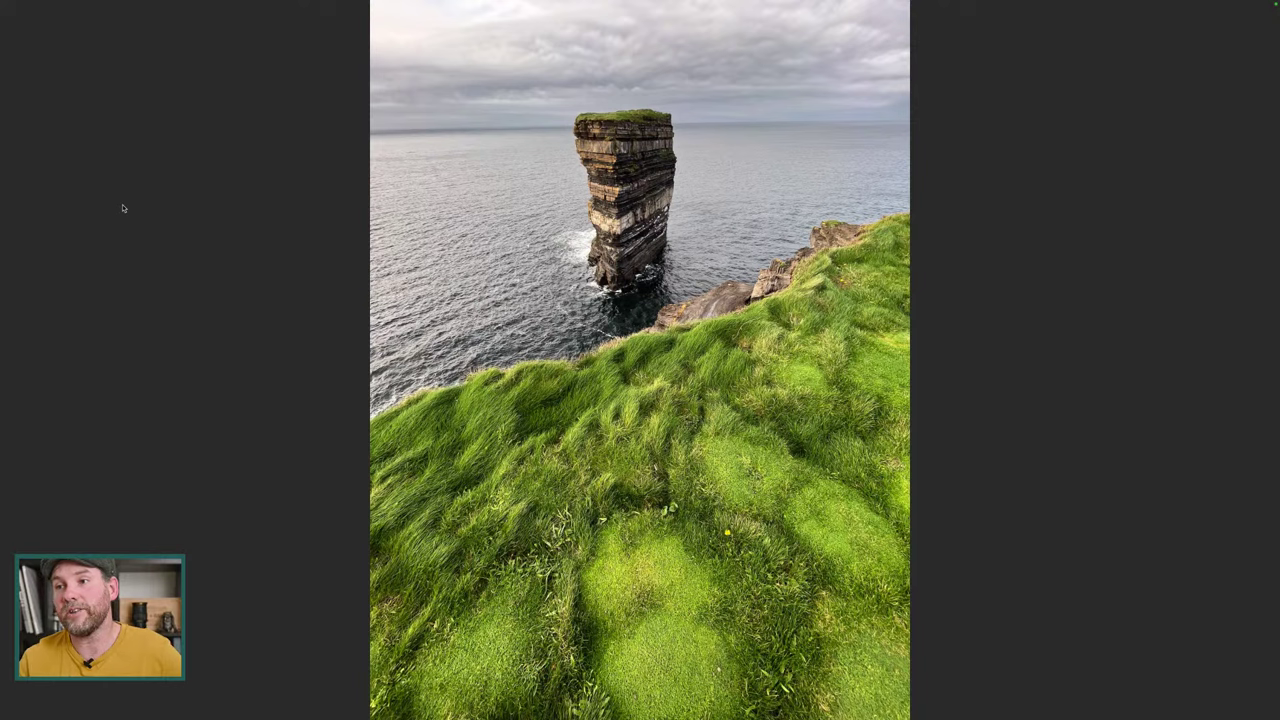
pyautogui.press('Right')
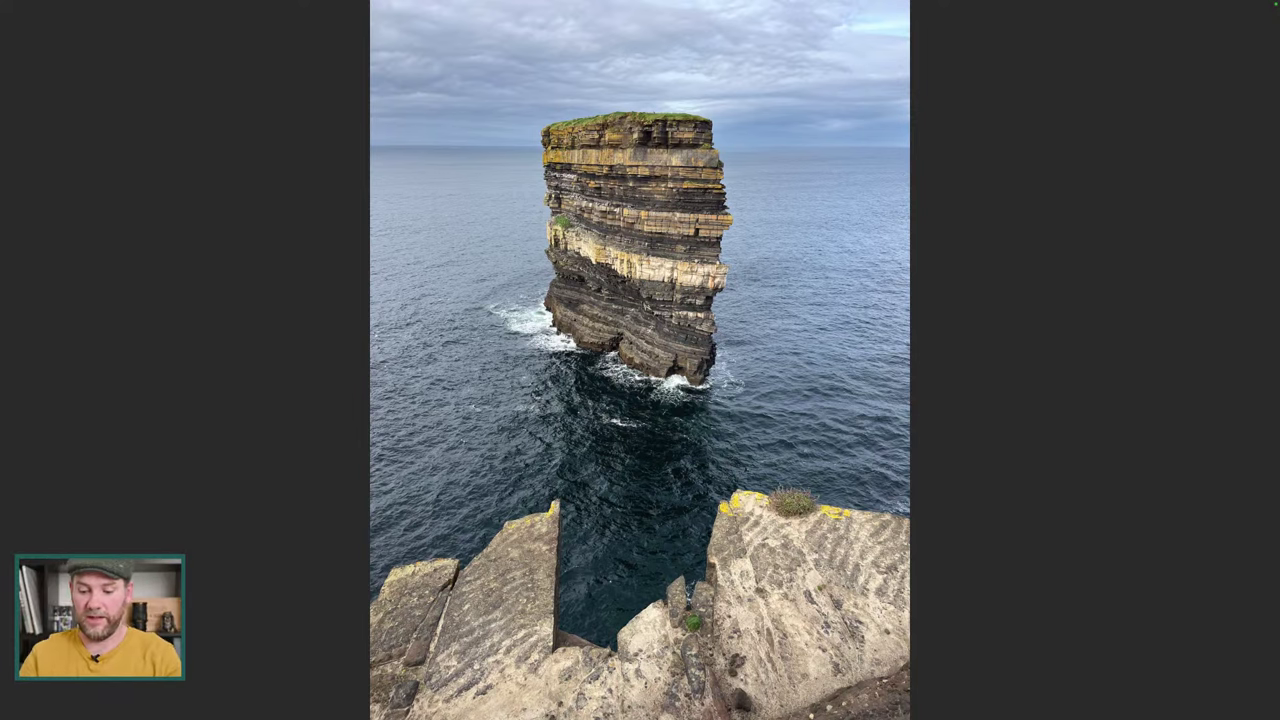
pyautogui.press('Right')
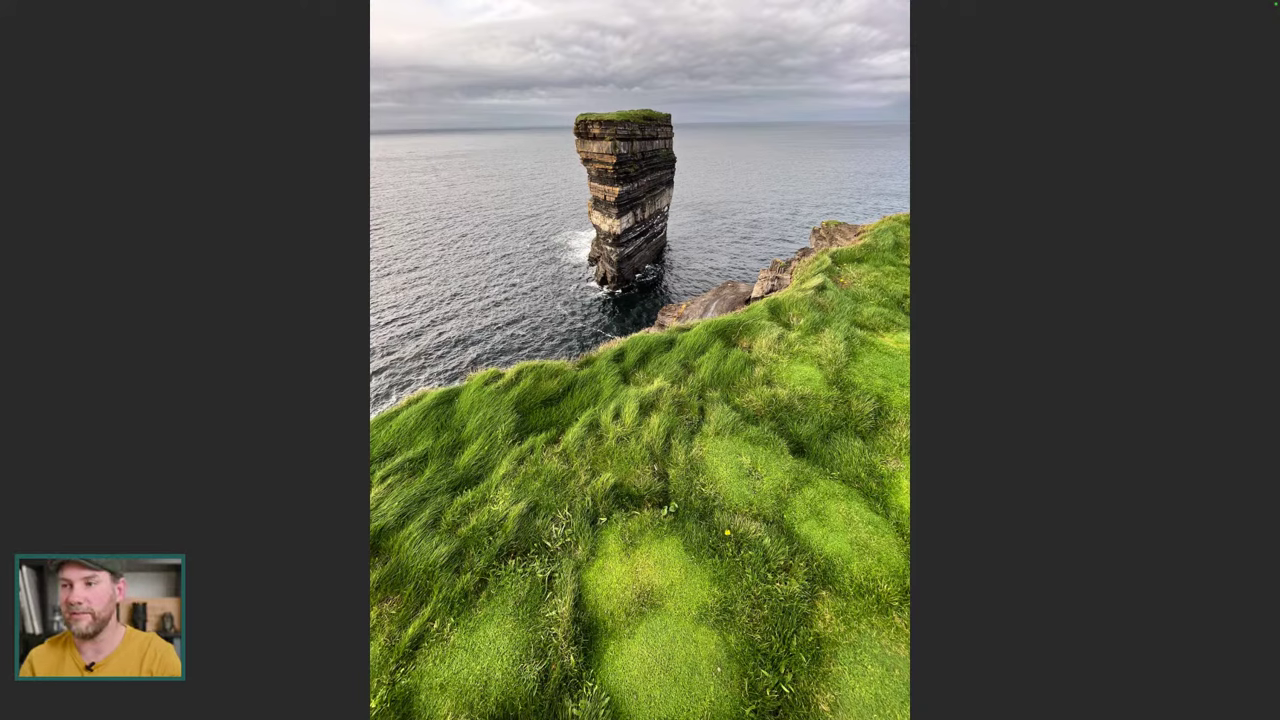
pyautogui.press('Right')
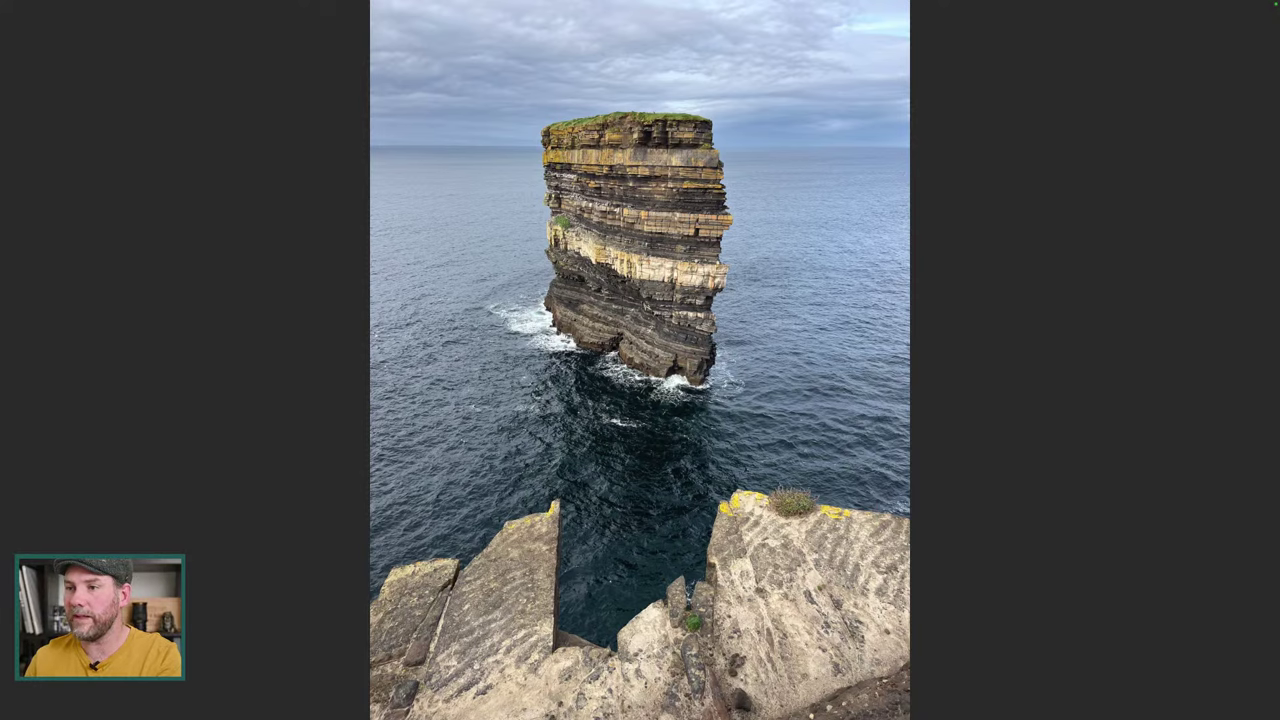
pyautogui.press('Right')
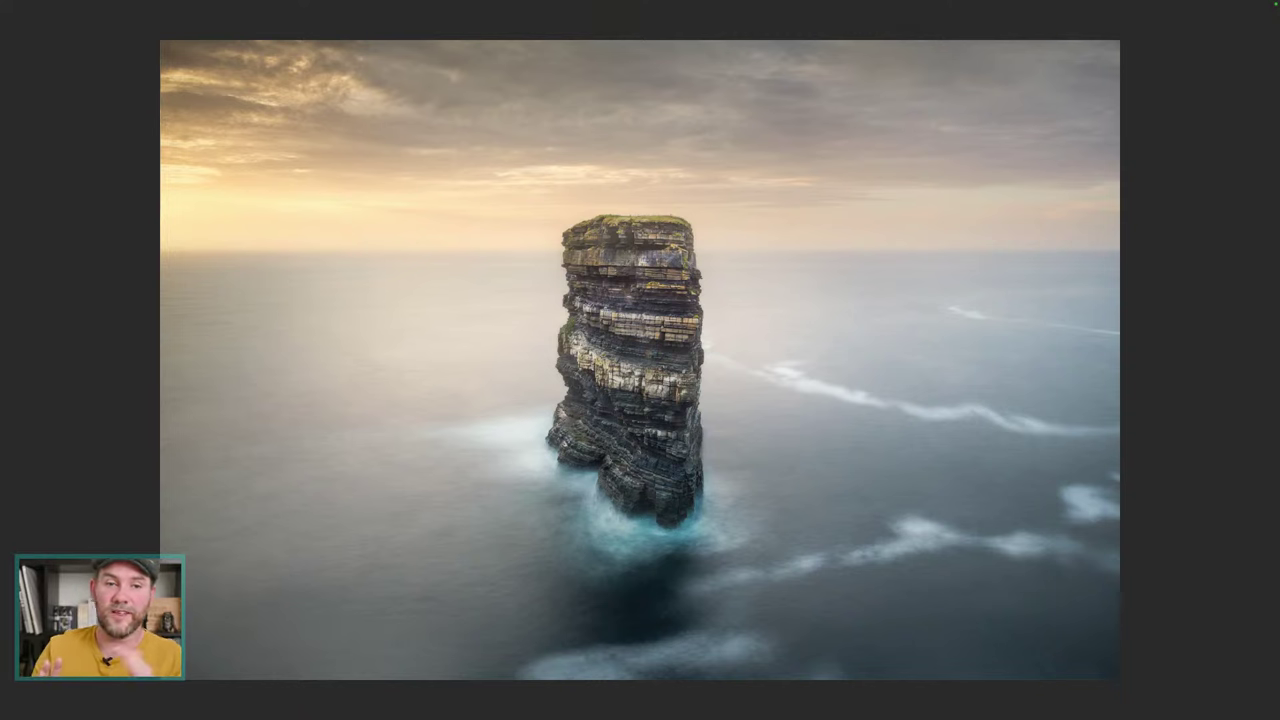
pyautogui.press('Right')
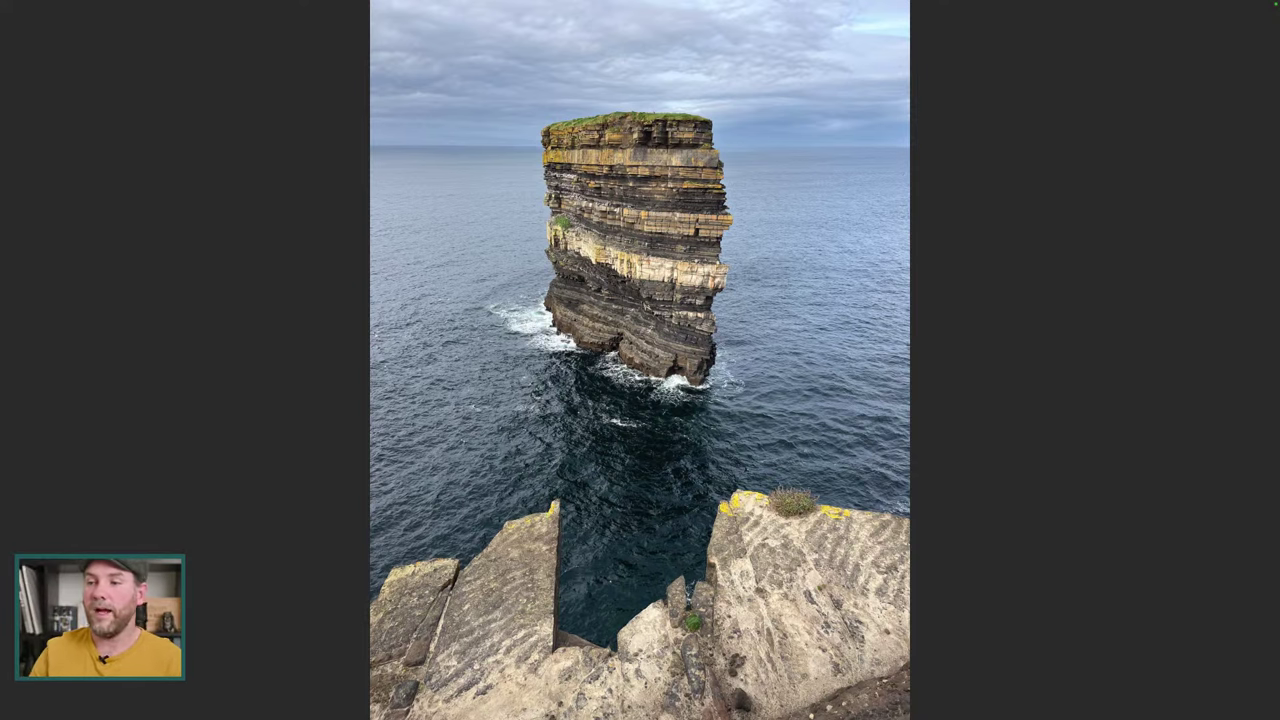
pyautogui.press('Right')
pyautogui.press('Right')
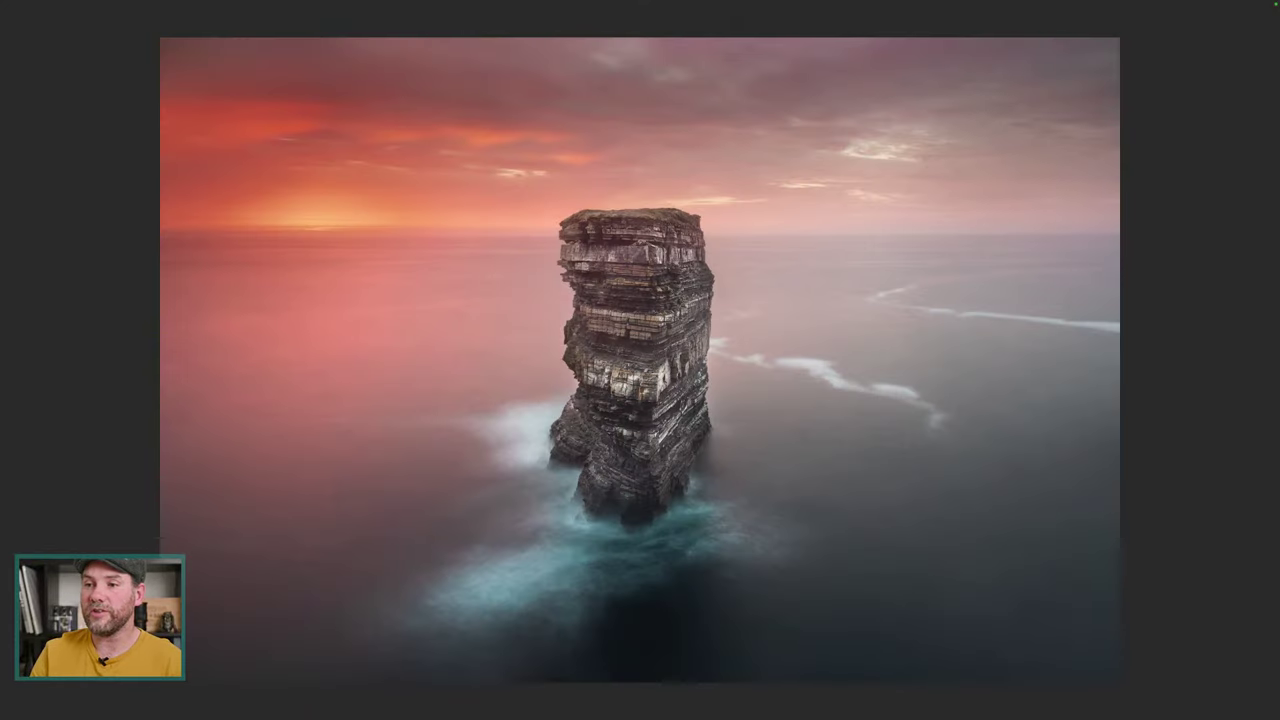
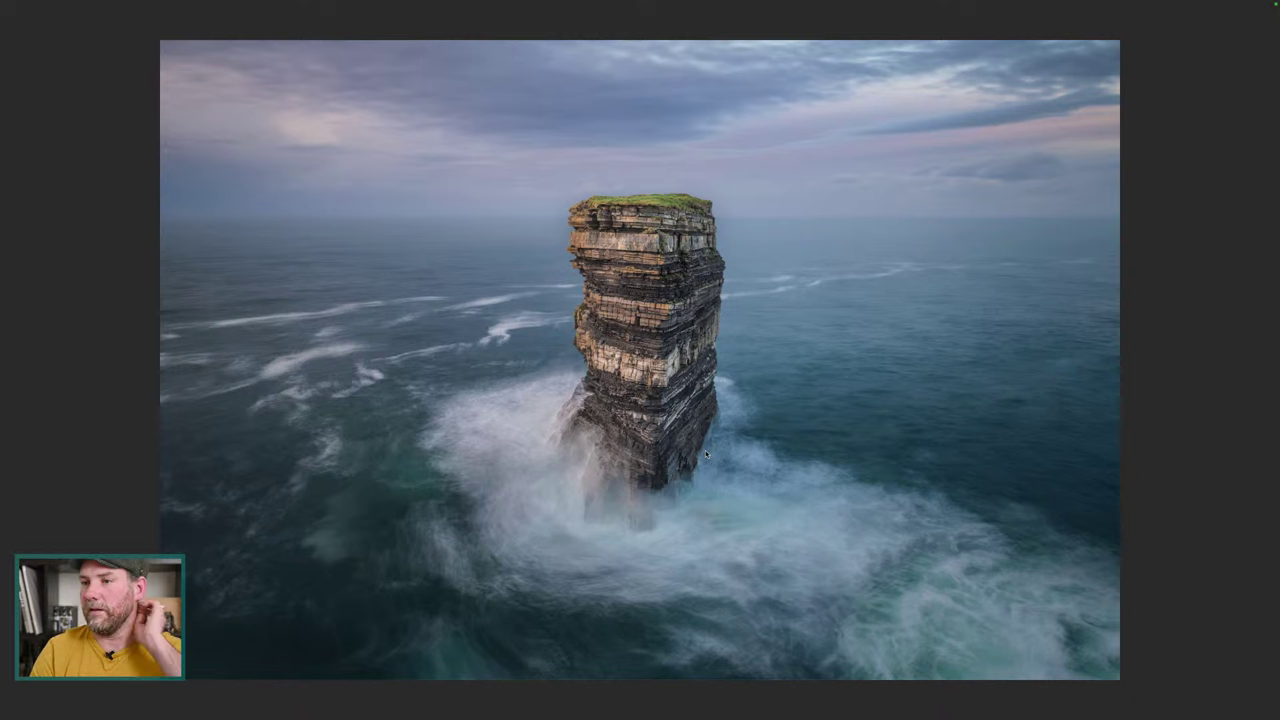
# - View the remaining sea stack photos through to the vertical composition, return to the first shot, and leave the full-screen view
pyautogui.press('Right')
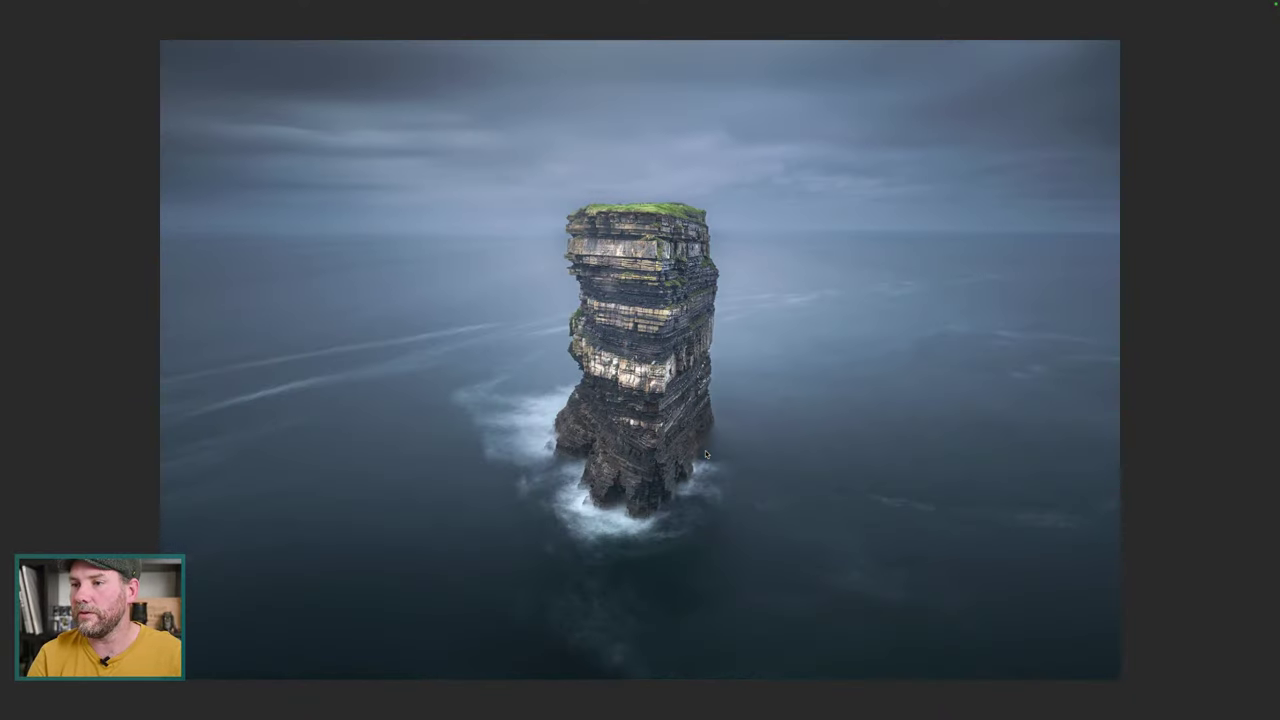
pyautogui.press('Right')
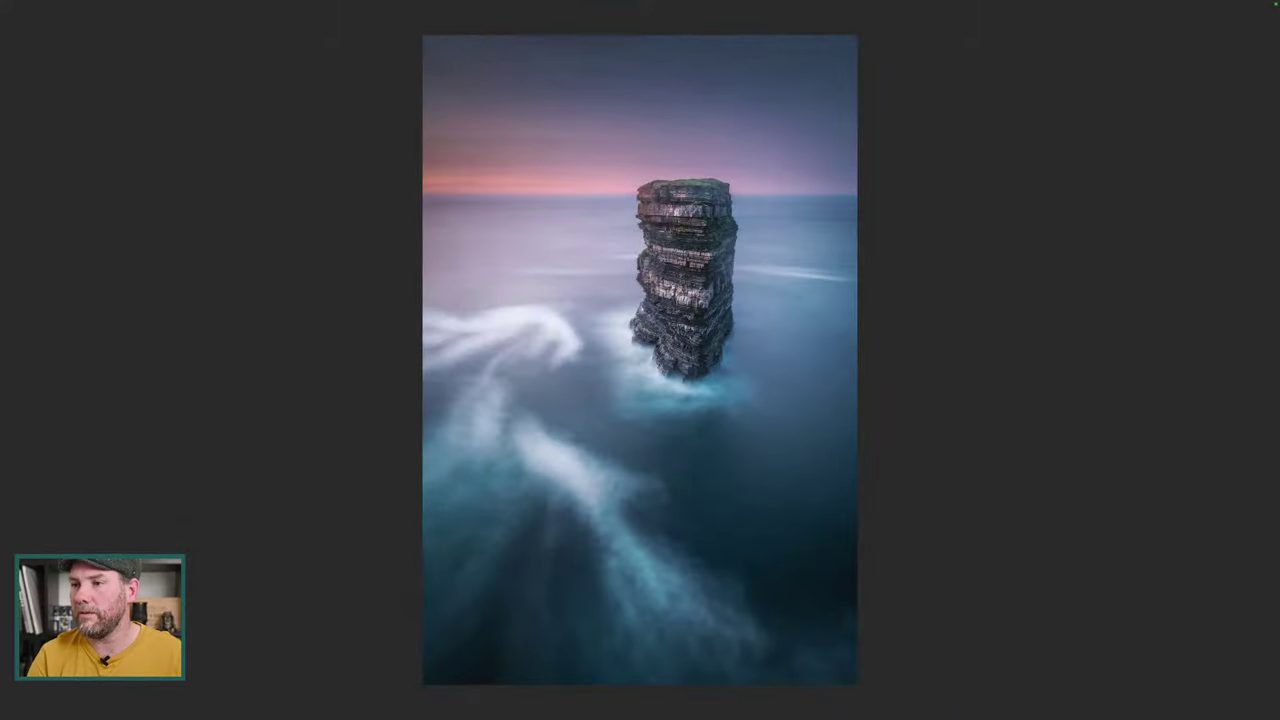
pyautogui.press('Right')
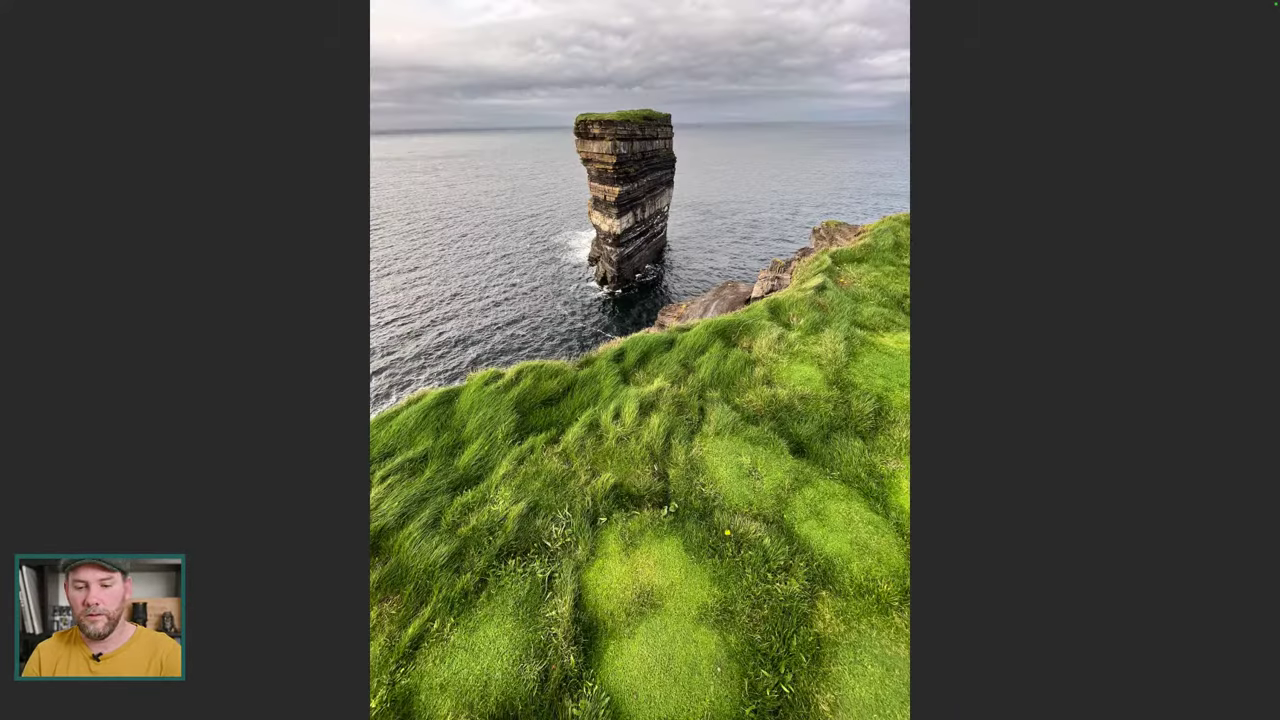
pyautogui.press('Escape')
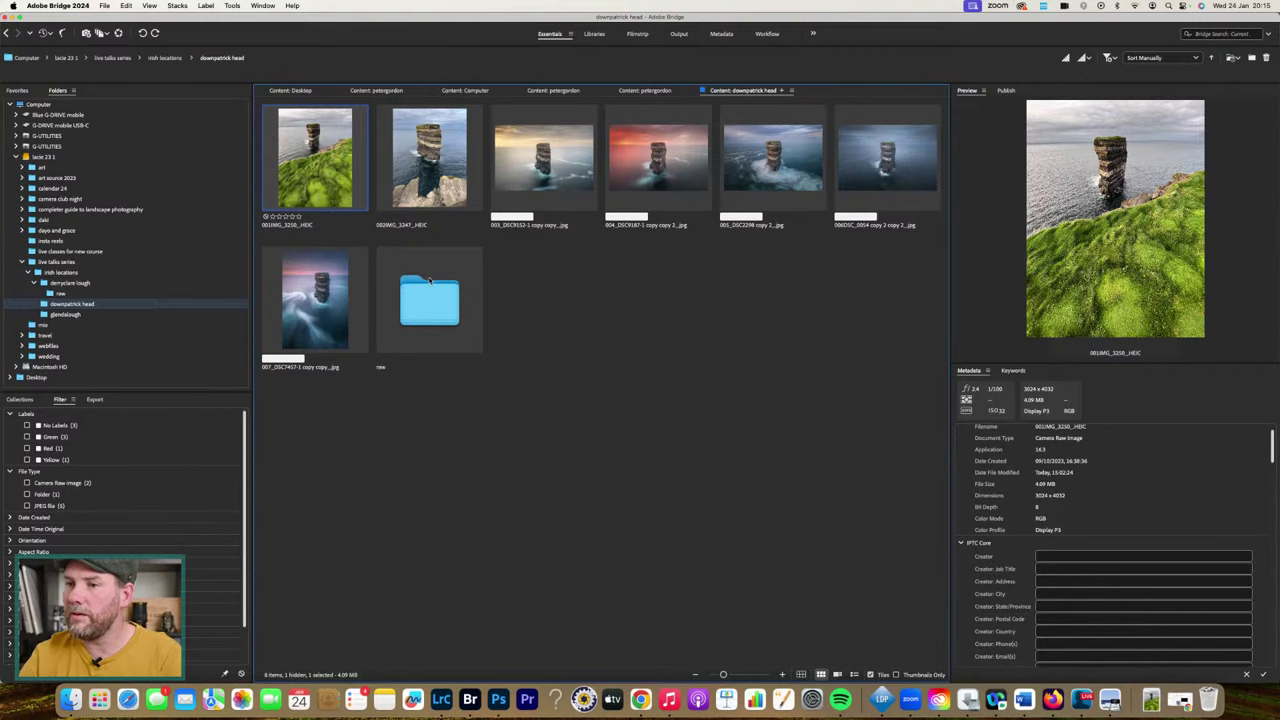
# - Switch to Lightroom Classic and open the raw folder under downpatrick head in the Library
pyautogui.doubleClick(426, 305)
pyautogui.click(441, 699)
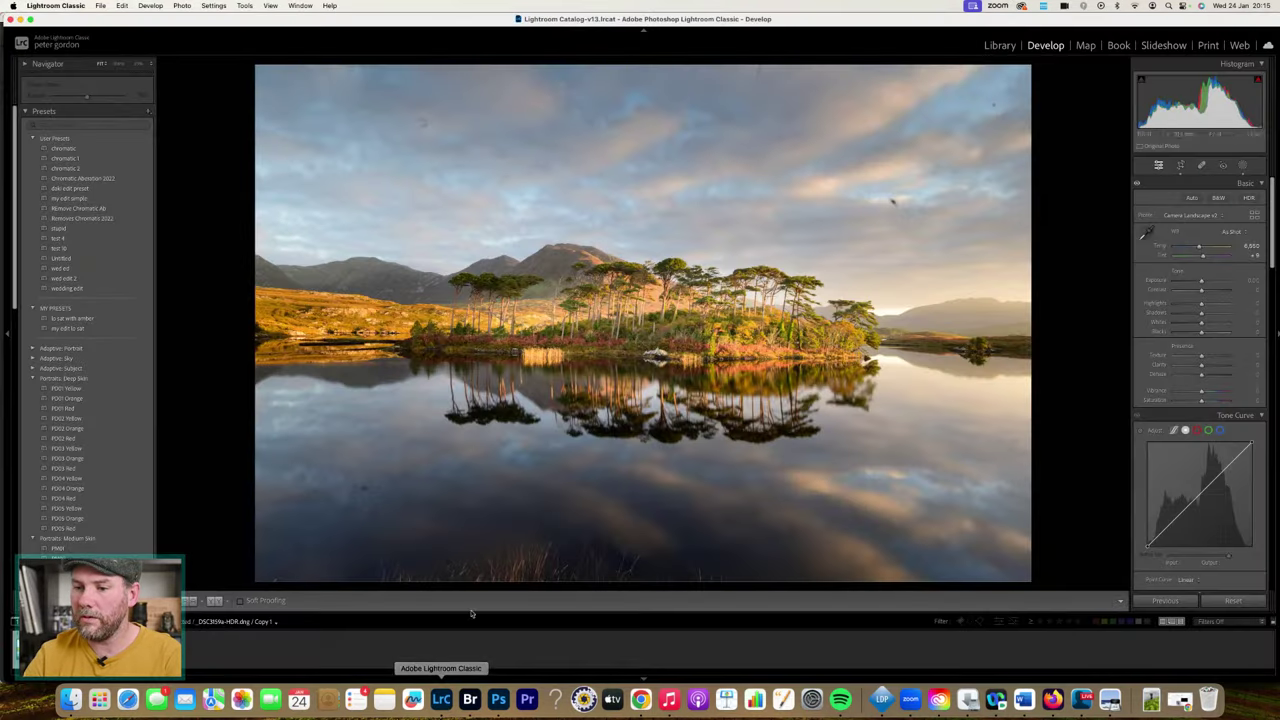
pyautogui.click(990, 48)
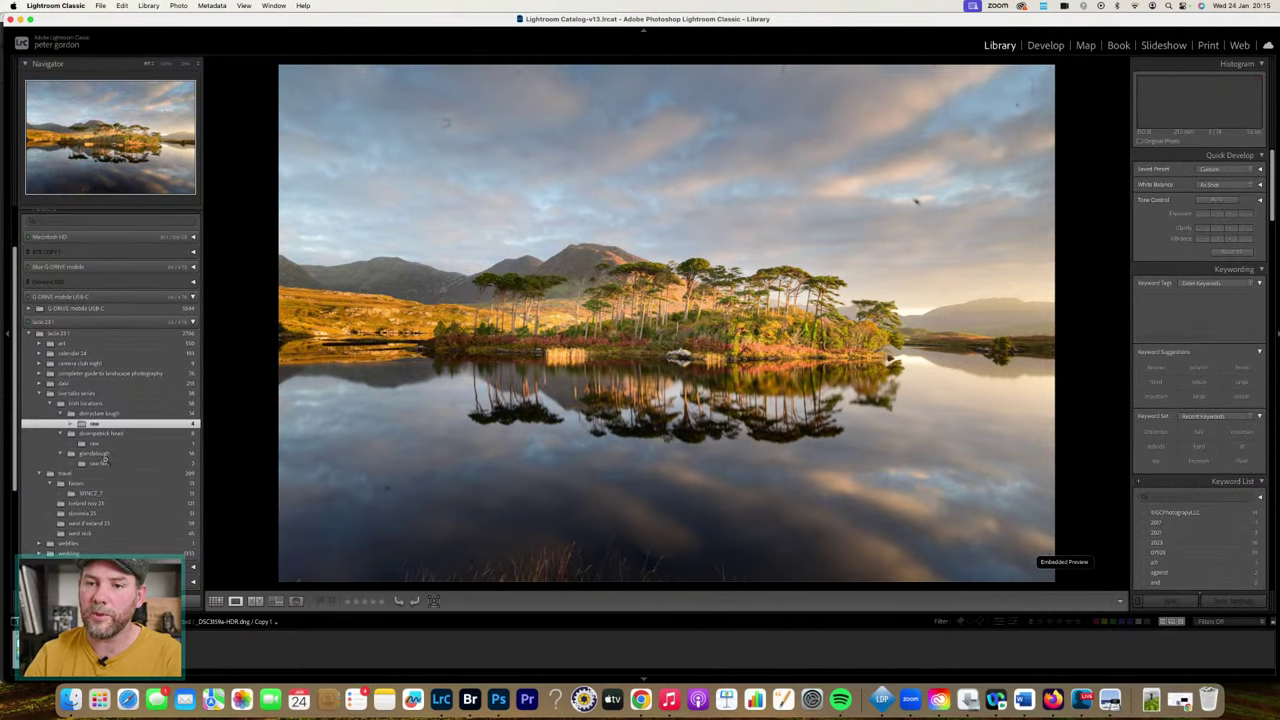
pyautogui.click(95, 443)
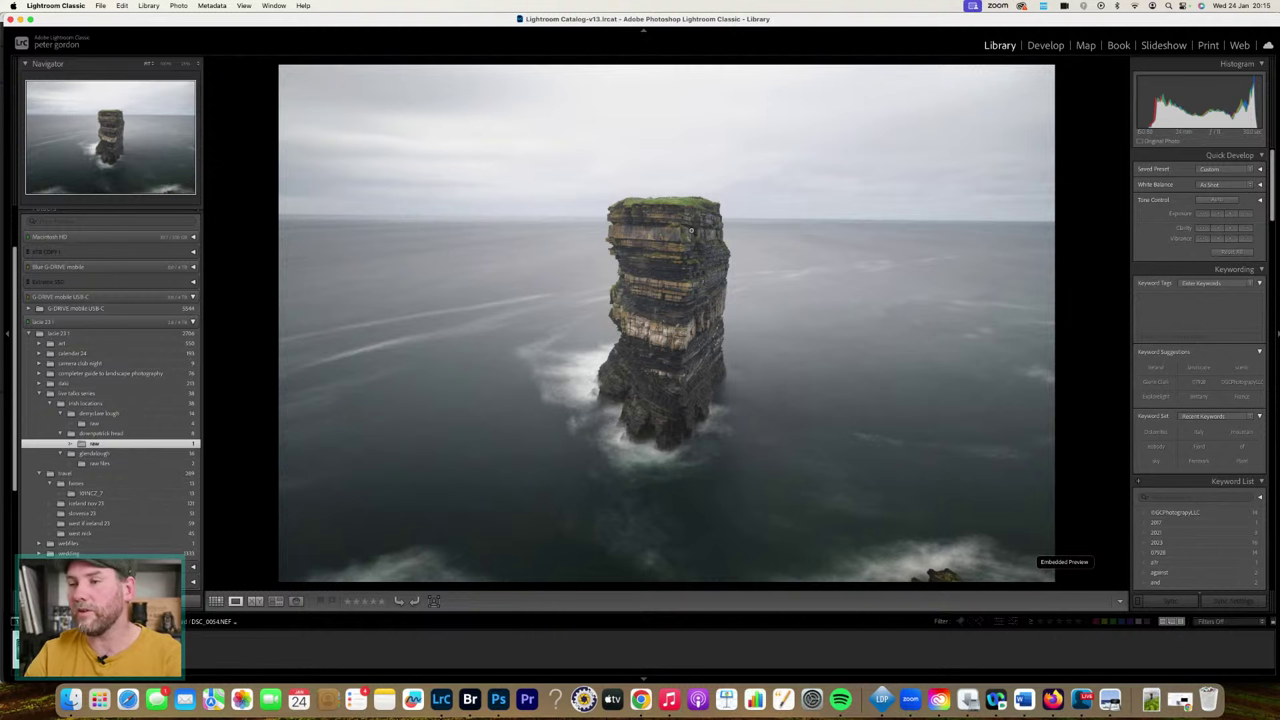
# - Open the sea stack photo in the Develop module and create a mask of the sky with Select Sky
pyautogui.click(1046, 46)
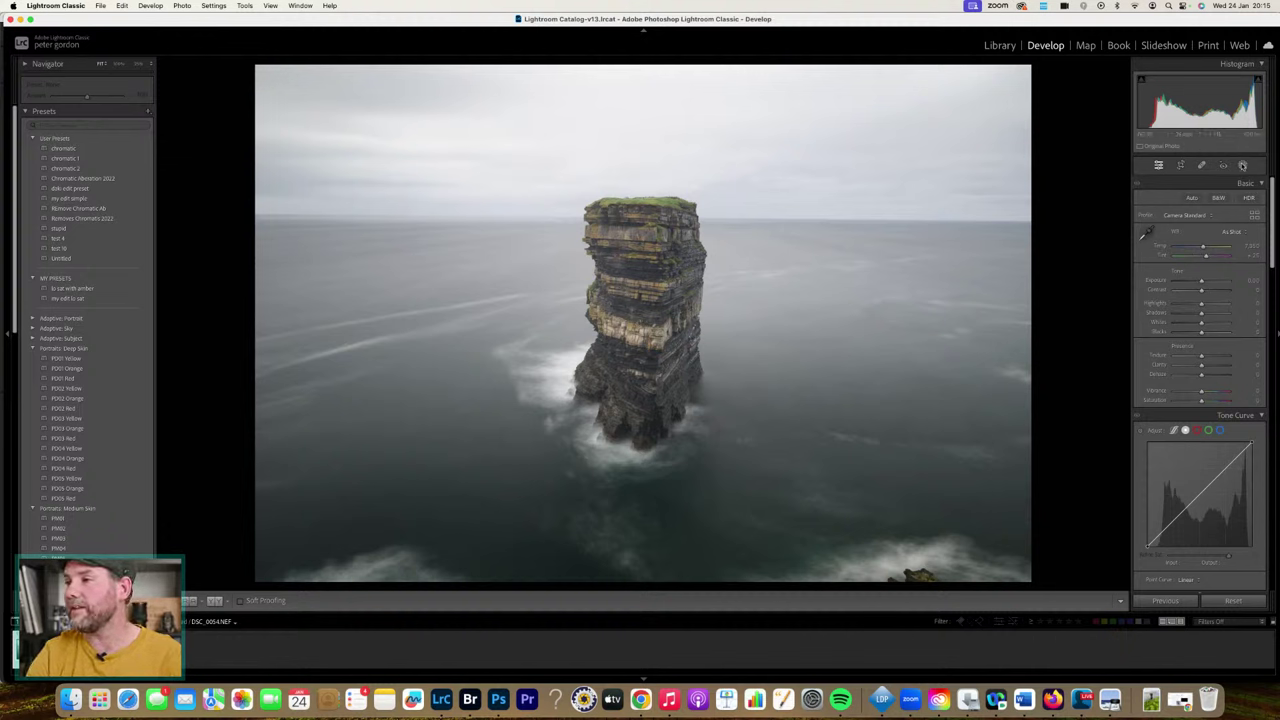
pyautogui.click(1242, 165)
pyautogui.click(1196, 211)
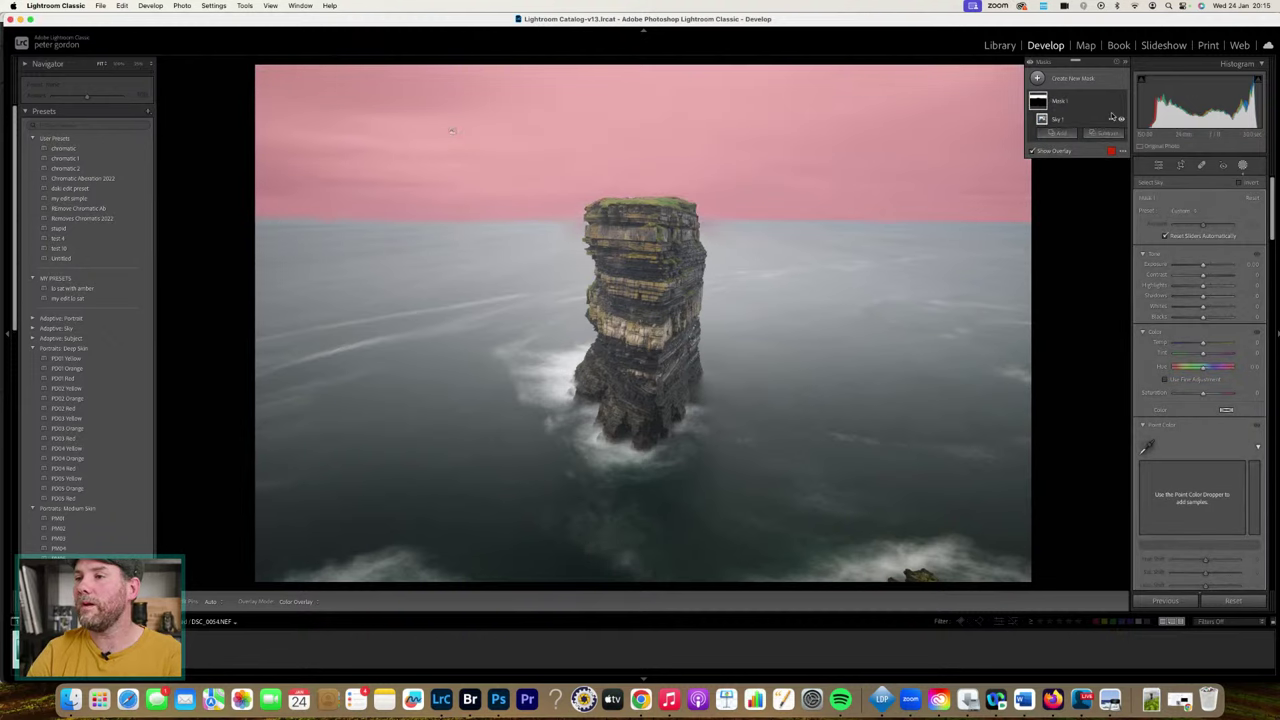
# - Intersect the sky mask with a linear gradient from the photo's top edge to just below the horizon, and lower its Exposure to about -1.8
pyautogui.rightClick(1113, 104)
pyautogui.moveTo(1125, 148)
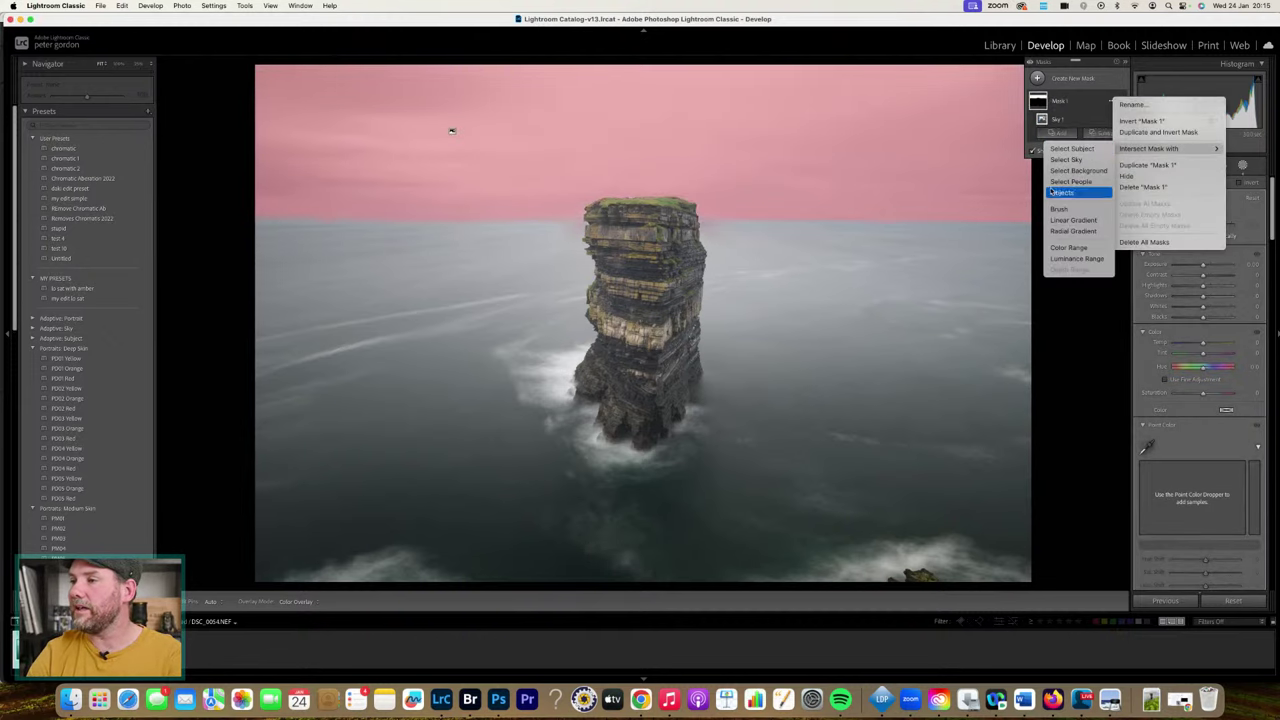
pyautogui.click(1064, 220)
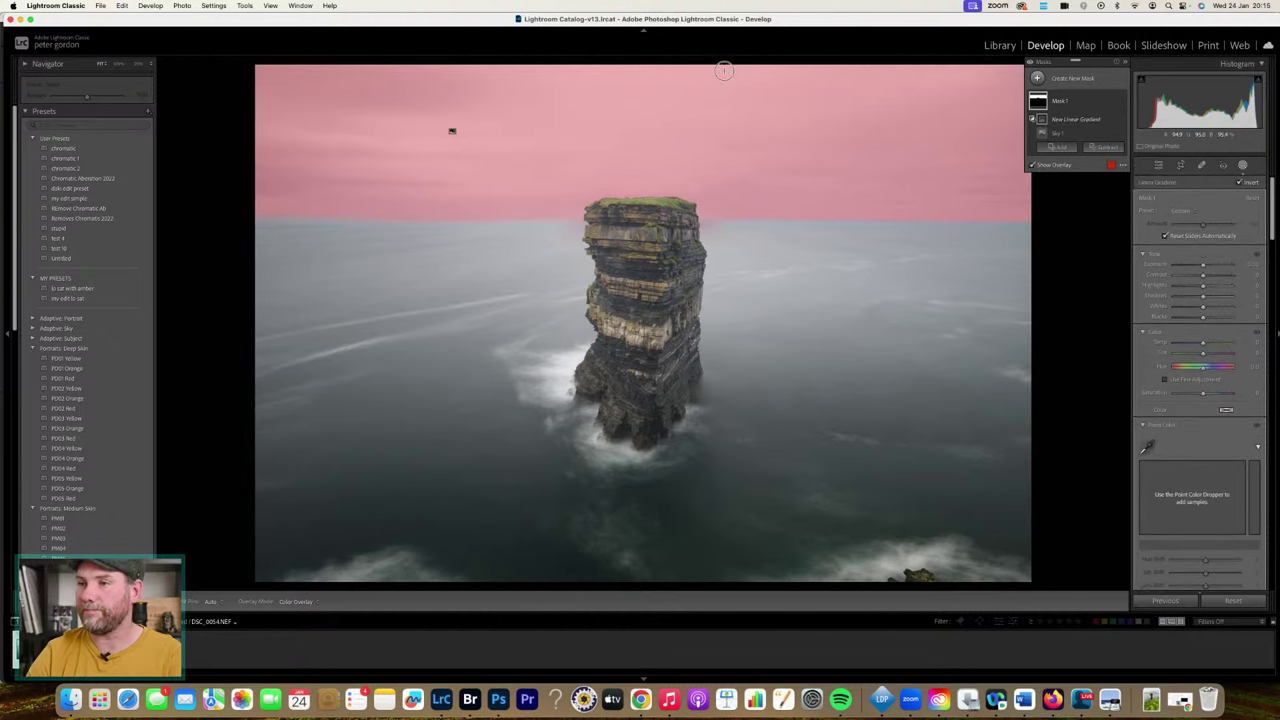
pyautogui.moveTo(723, 63); pyautogui.dragTo(719, 234)
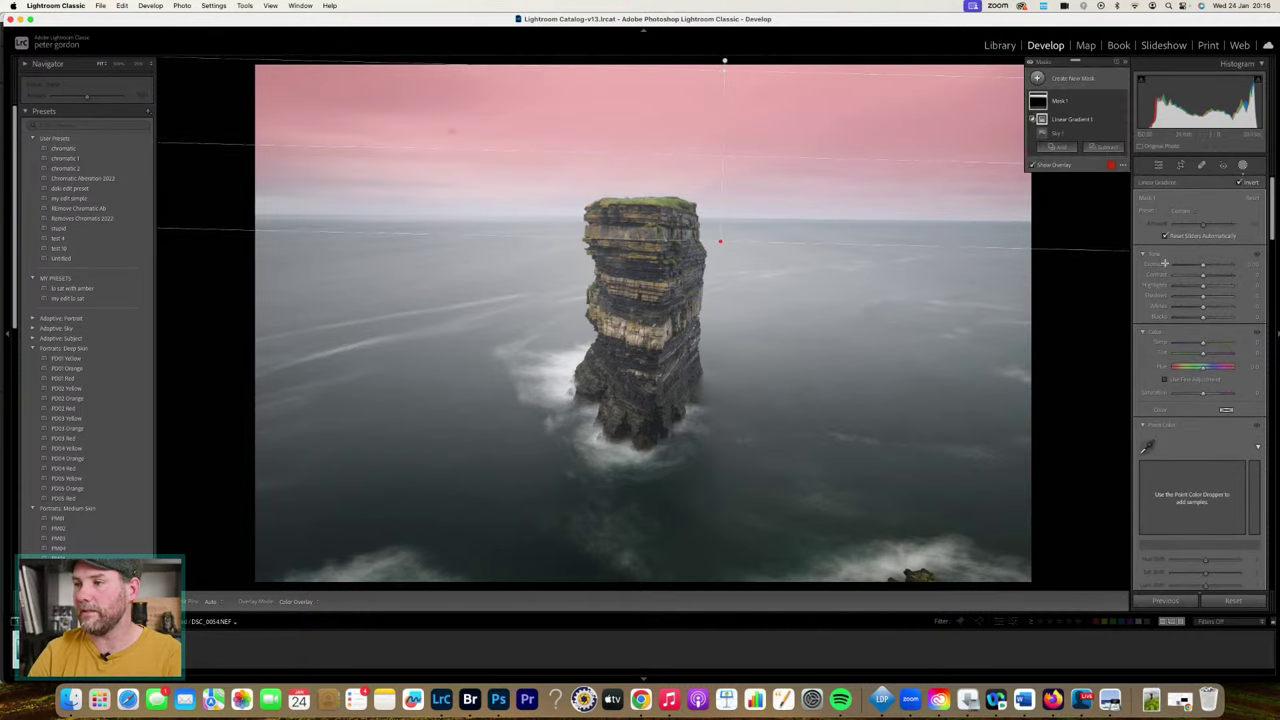
pyautogui.click(1203, 265)
pyautogui.moveTo(1203, 265); pyautogui.dragTo(1189, 269)
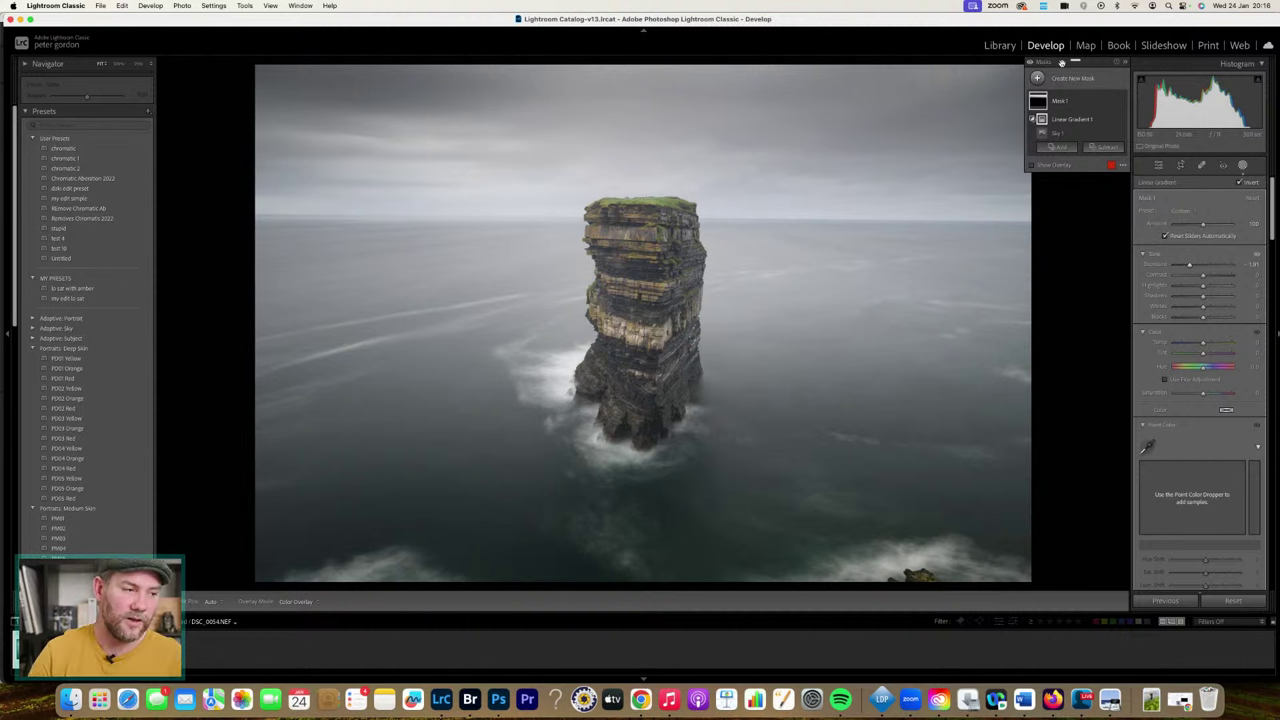
# - Create a Select Subject mask of the sea stack, and cool a duplicated and inverted copy of it to a Temp of about -27
pyautogui.click(1078, 80)
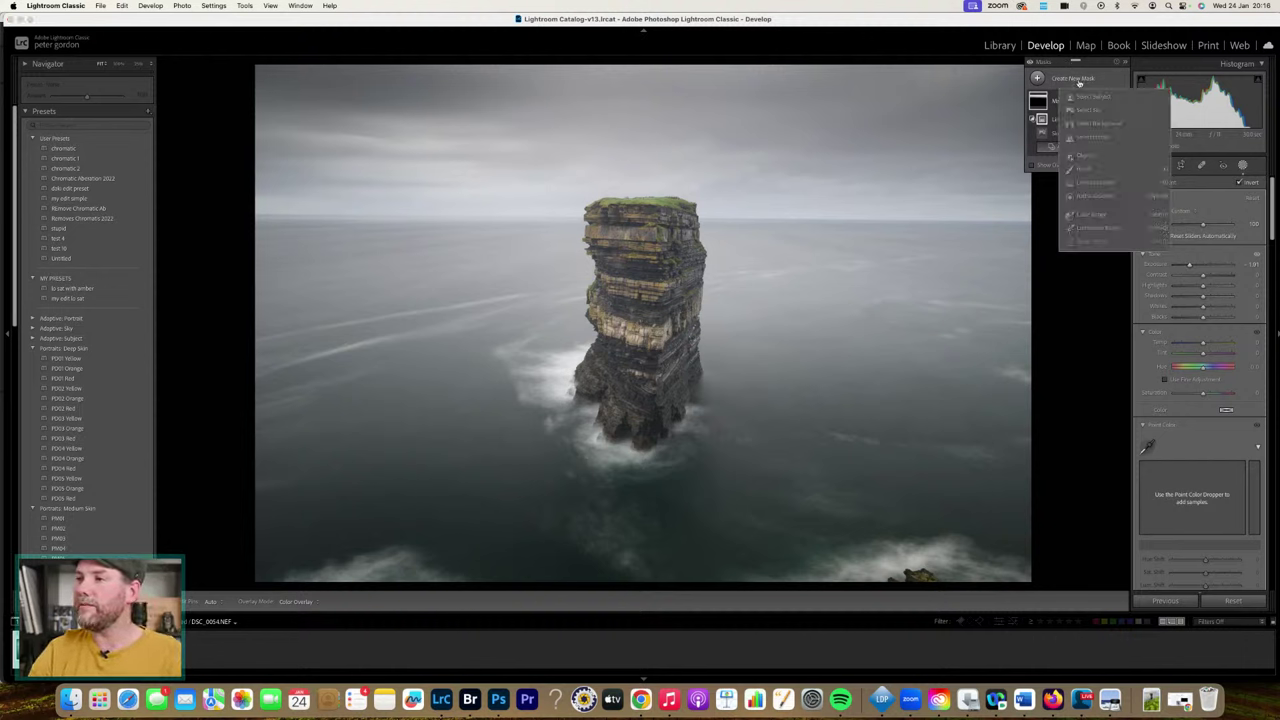
pyautogui.click(1092, 97)
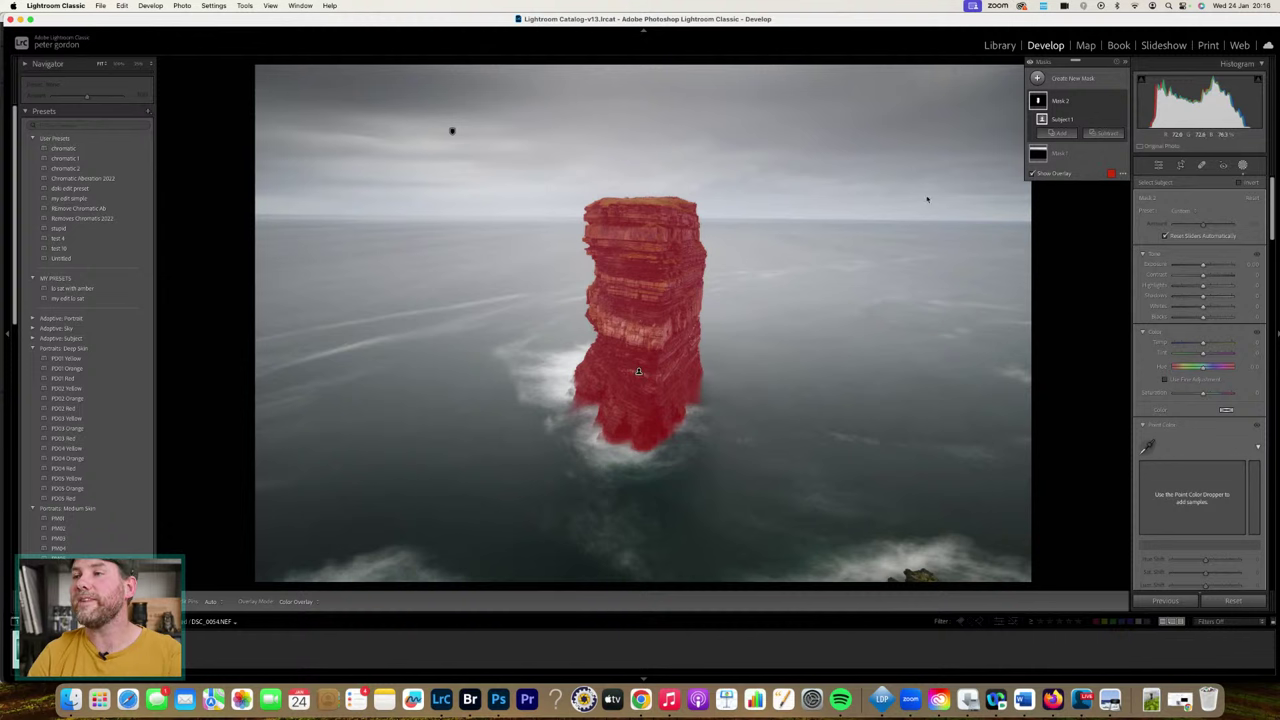
pyautogui.click(1111, 101)
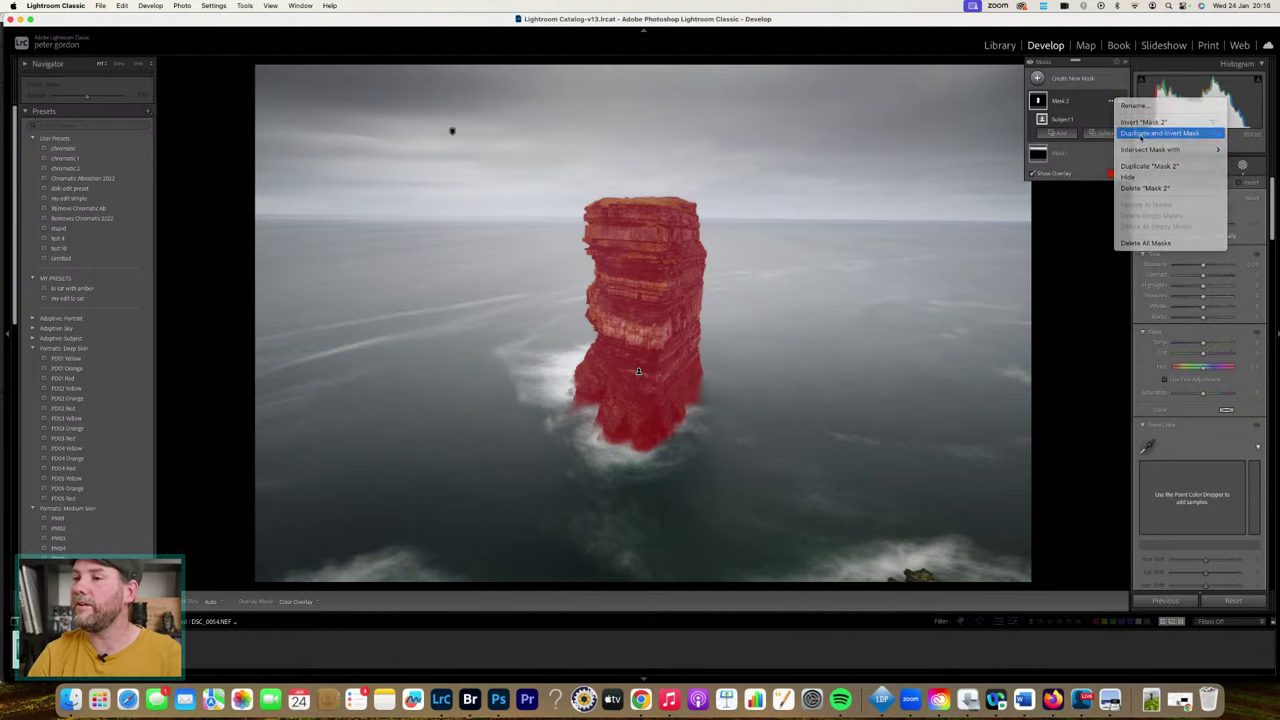
pyautogui.click(1146, 134)
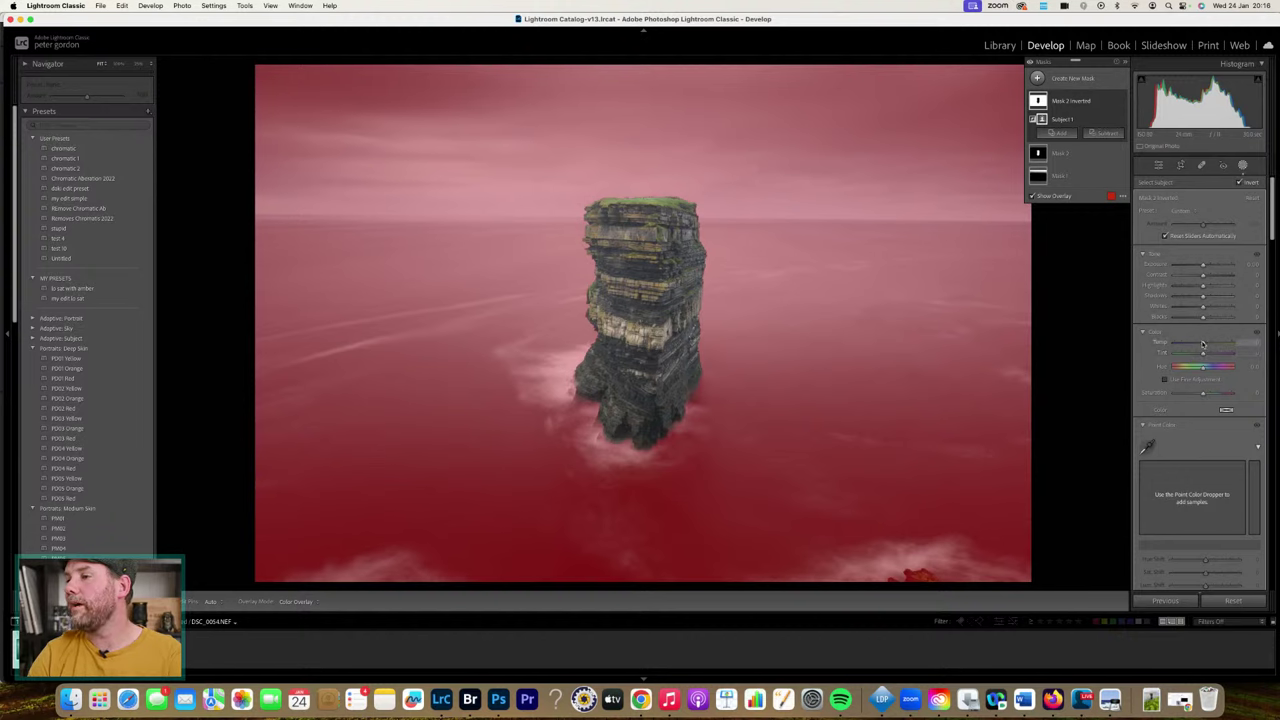
pyautogui.moveTo(1203, 344); pyautogui.dragTo(1194, 343)
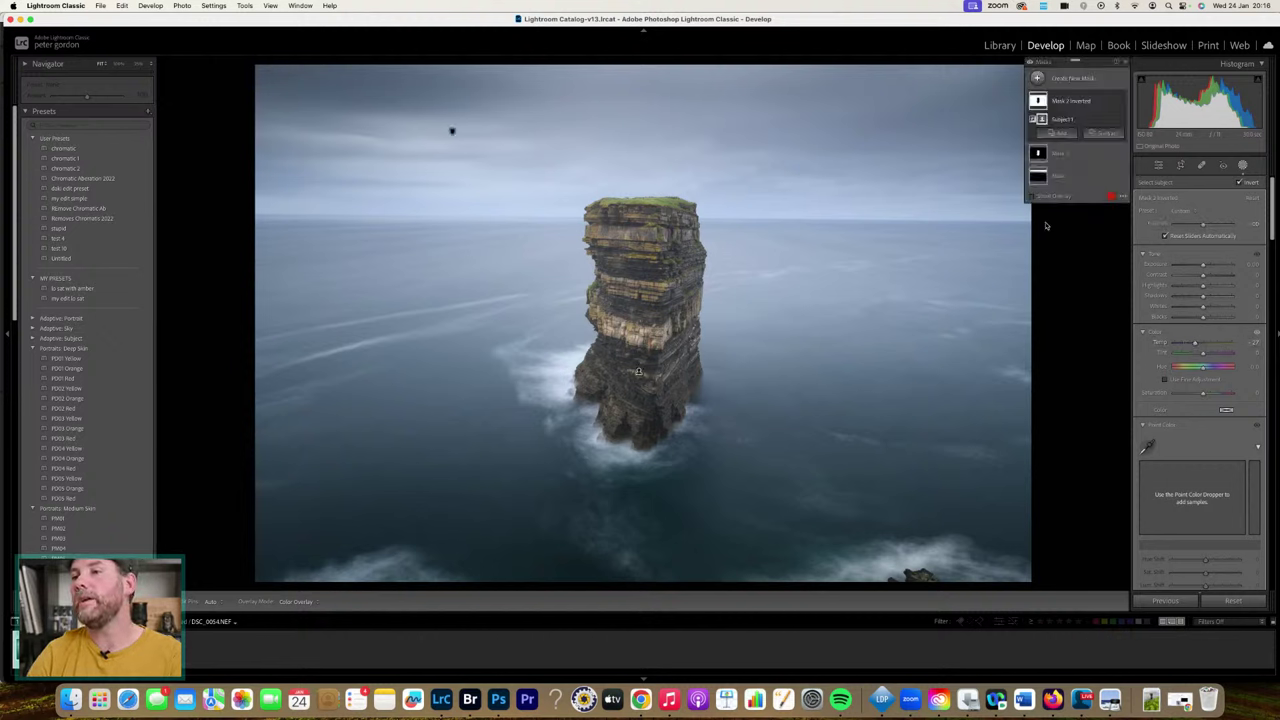
# - Raise the Whites and Clarity on the original sea stack subject mask
pyautogui.click(1070, 154)
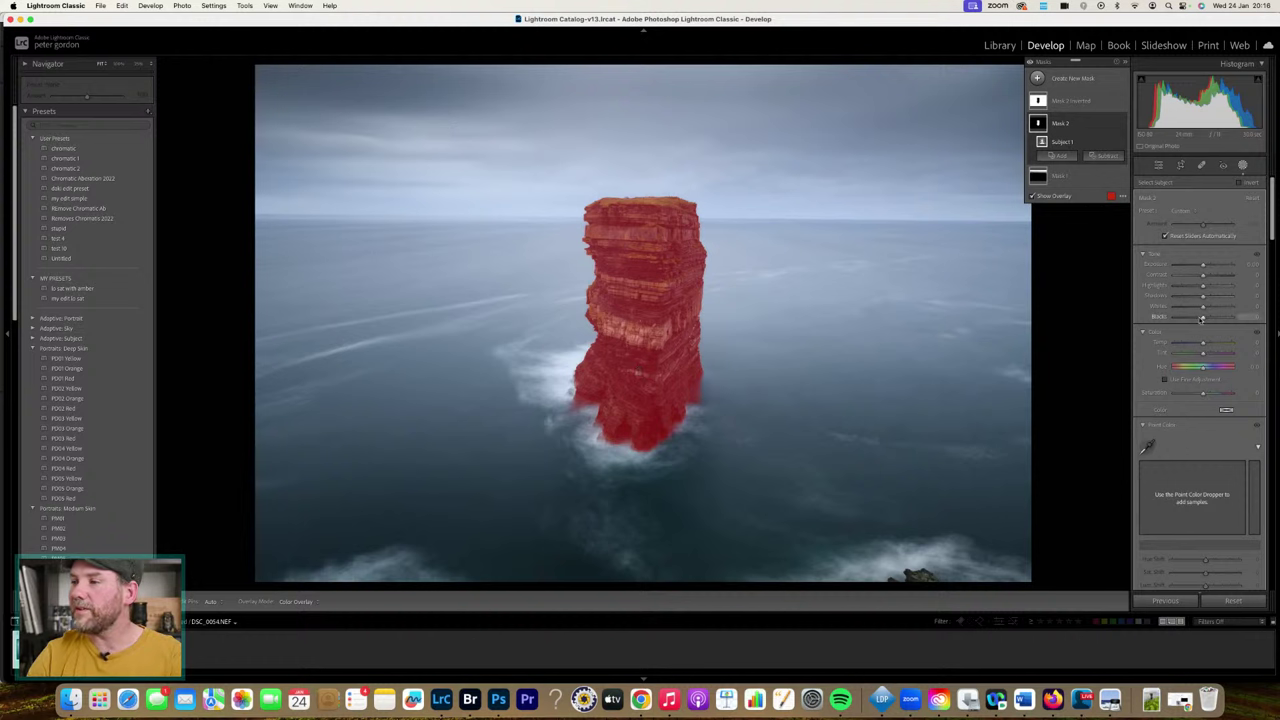
pyautogui.moveTo(1204, 311); pyautogui.dragTo(1217, 310)
pyautogui.scroll(-10, 1217, 310)
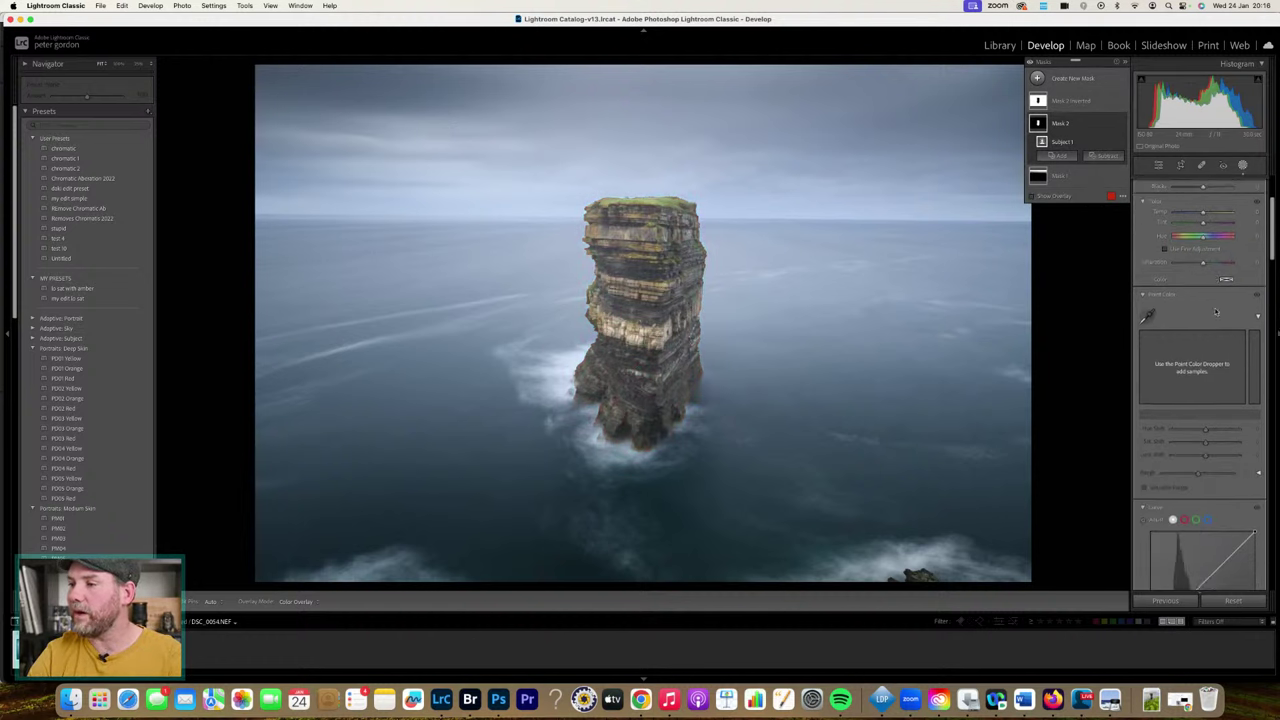
pyautogui.scroll(-4, 1215, 312)
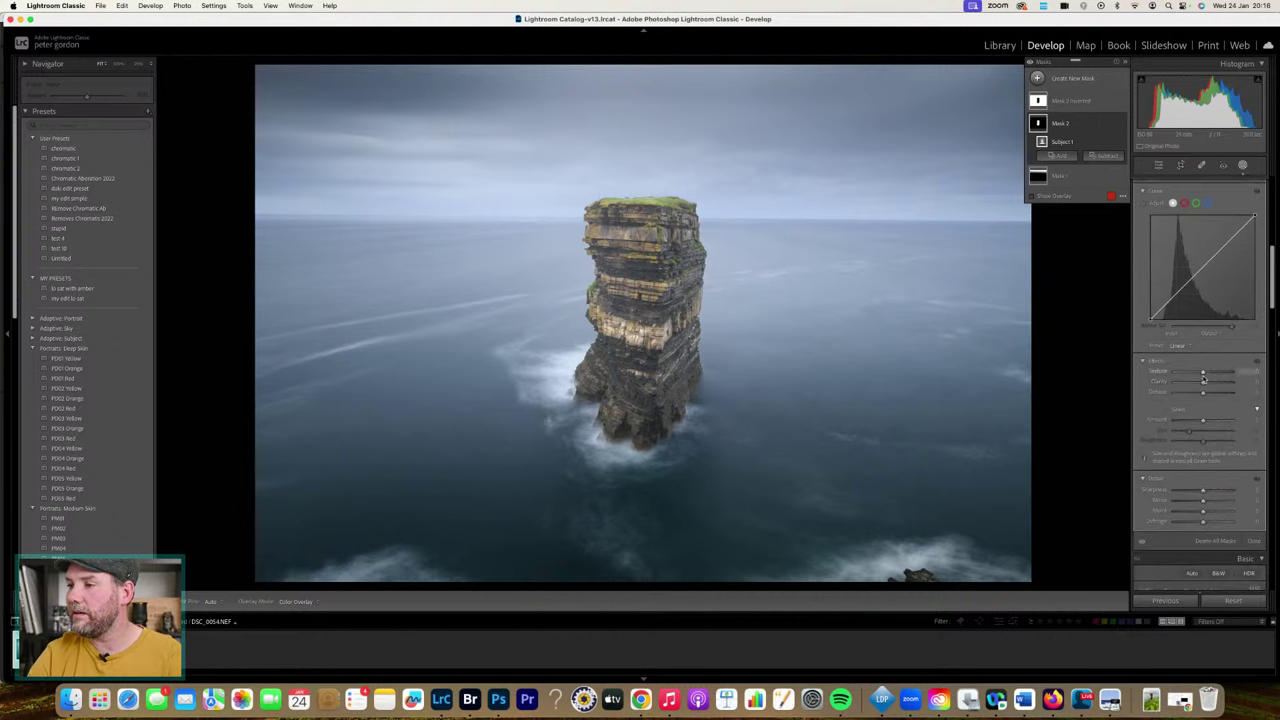
pyautogui.moveTo(1205, 383); pyautogui.dragTo(1210, 383)
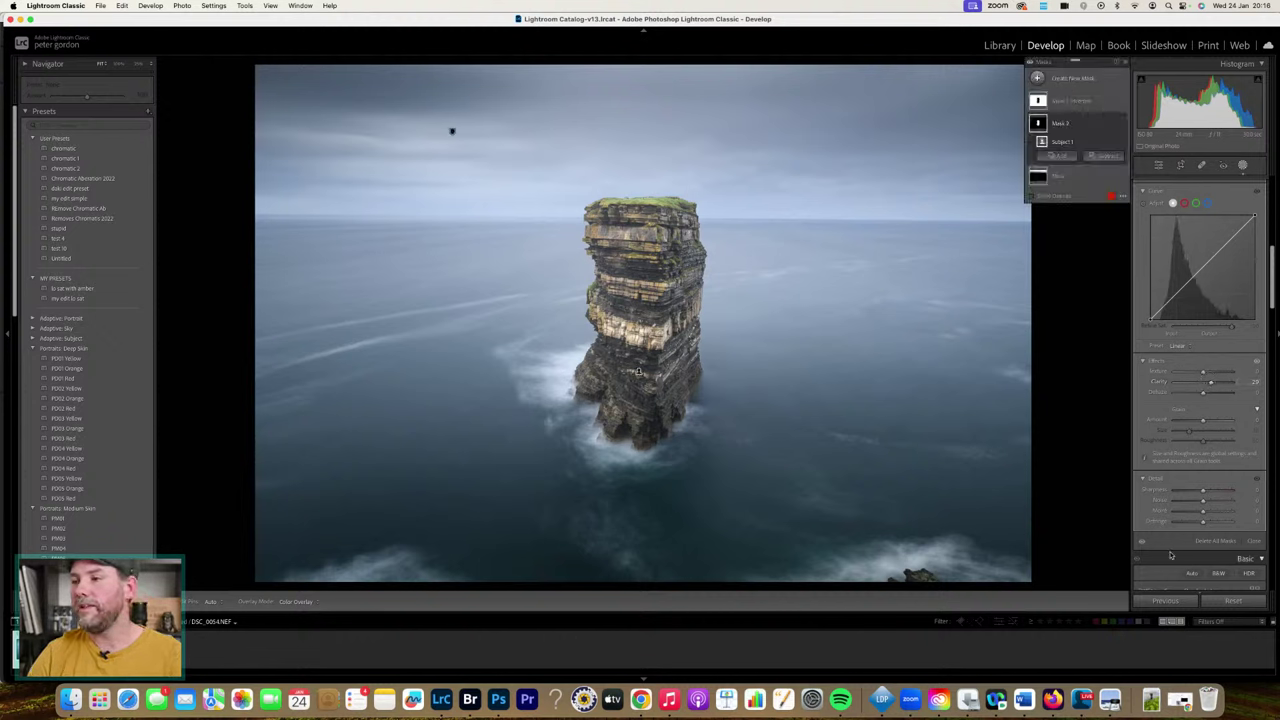
# - Reset all edits to compare with the unedited raw photo, and undo the reset
pyautogui.click(1244, 602)
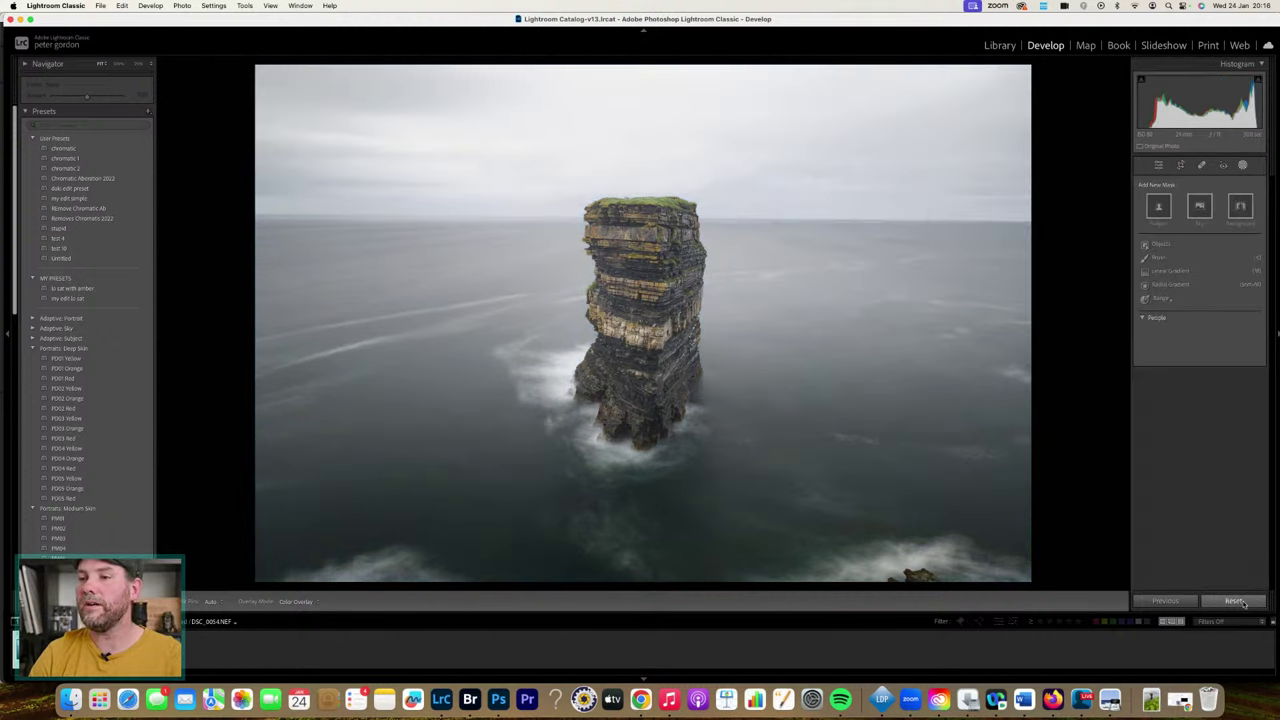
pyautogui.press('super+z')
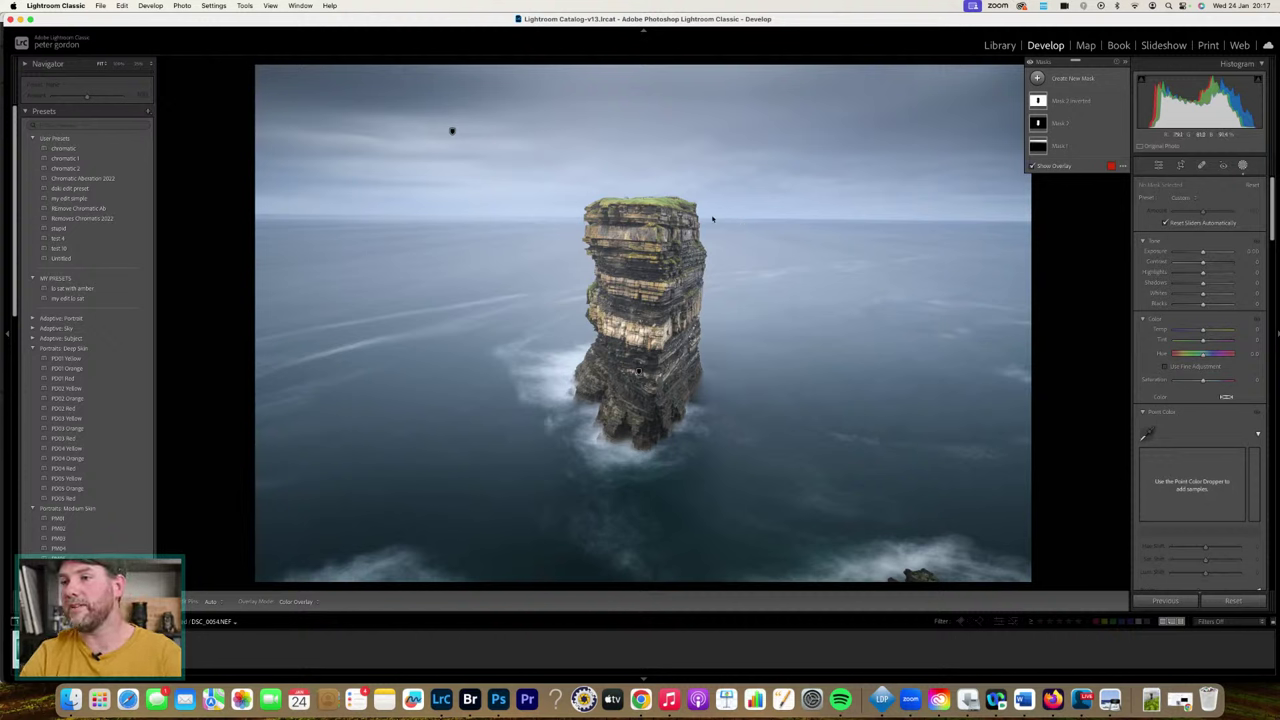
# - Add a thin radial gradient mask centred on the horizon behind the sea stack, stretched beyond both sides of the frame
pyautogui.click(1070, 78)
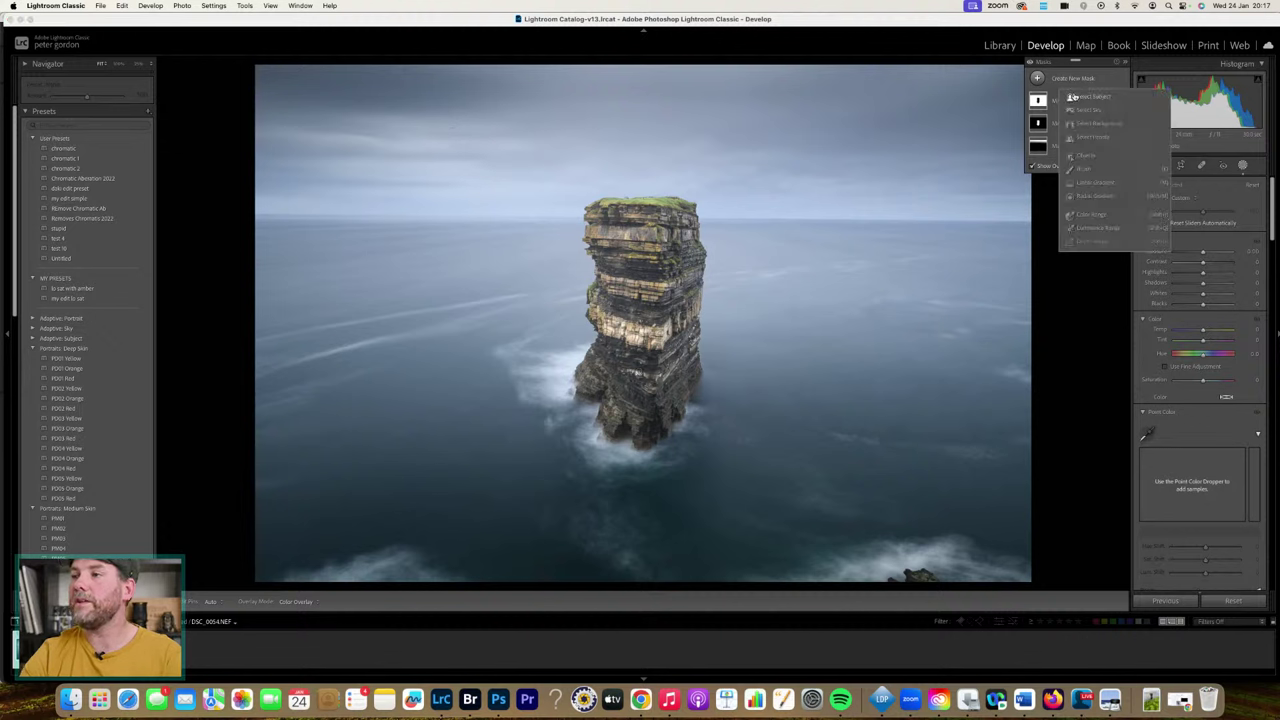
pyautogui.click(1098, 196)
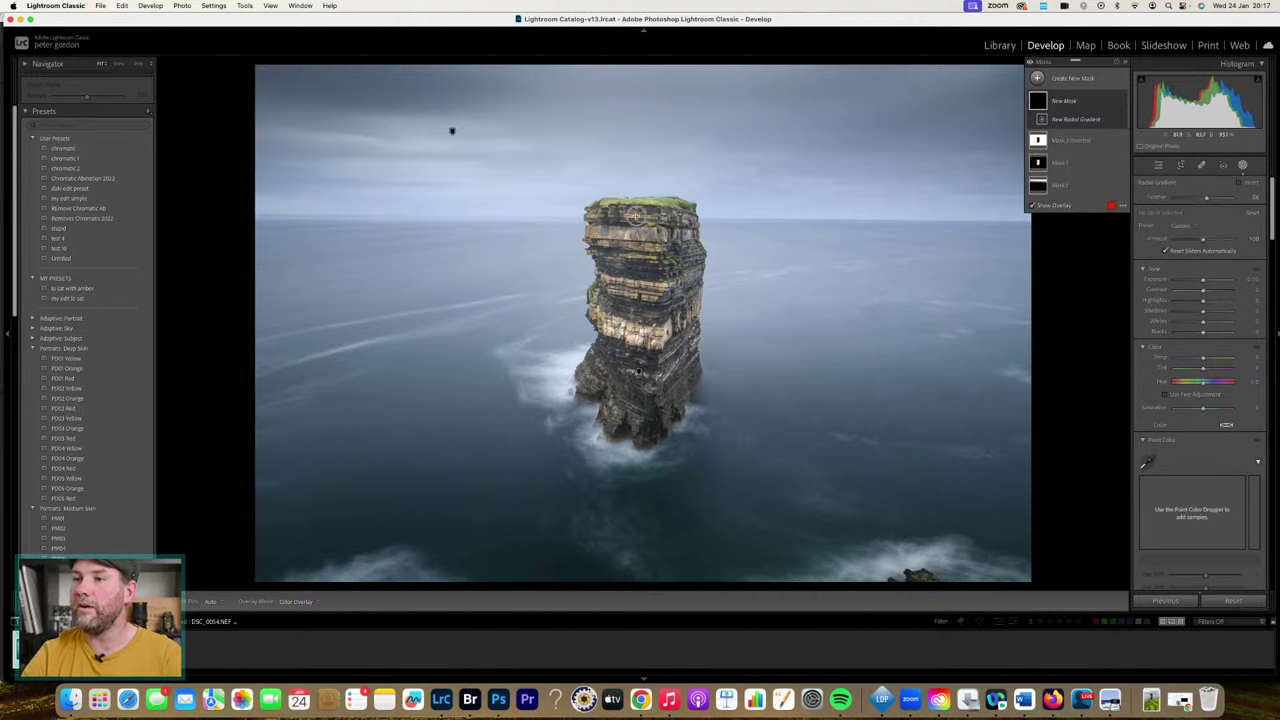
pyautogui.moveTo(580, 214); pyautogui.dragTo(925, 229)
pyautogui.moveTo(571, 212); pyautogui.dragTo(639, 218)
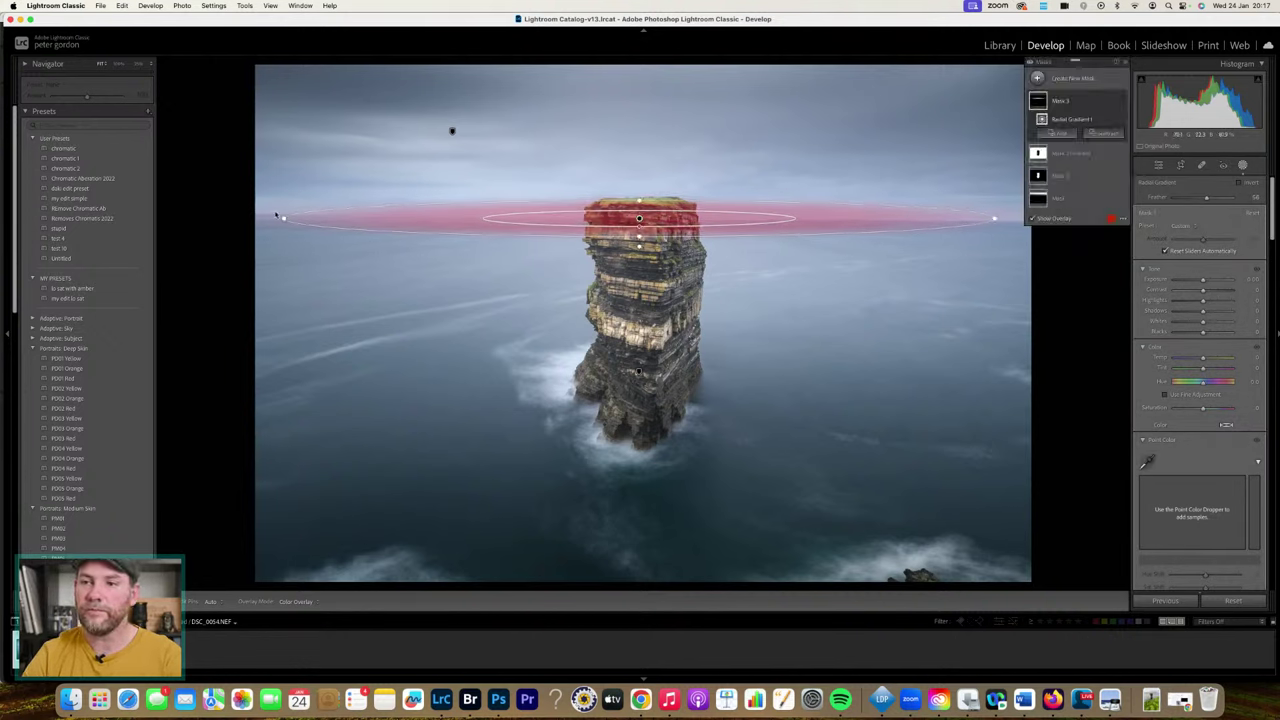
pyautogui.moveTo(283, 217); pyautogui.dragTo(131, 212)
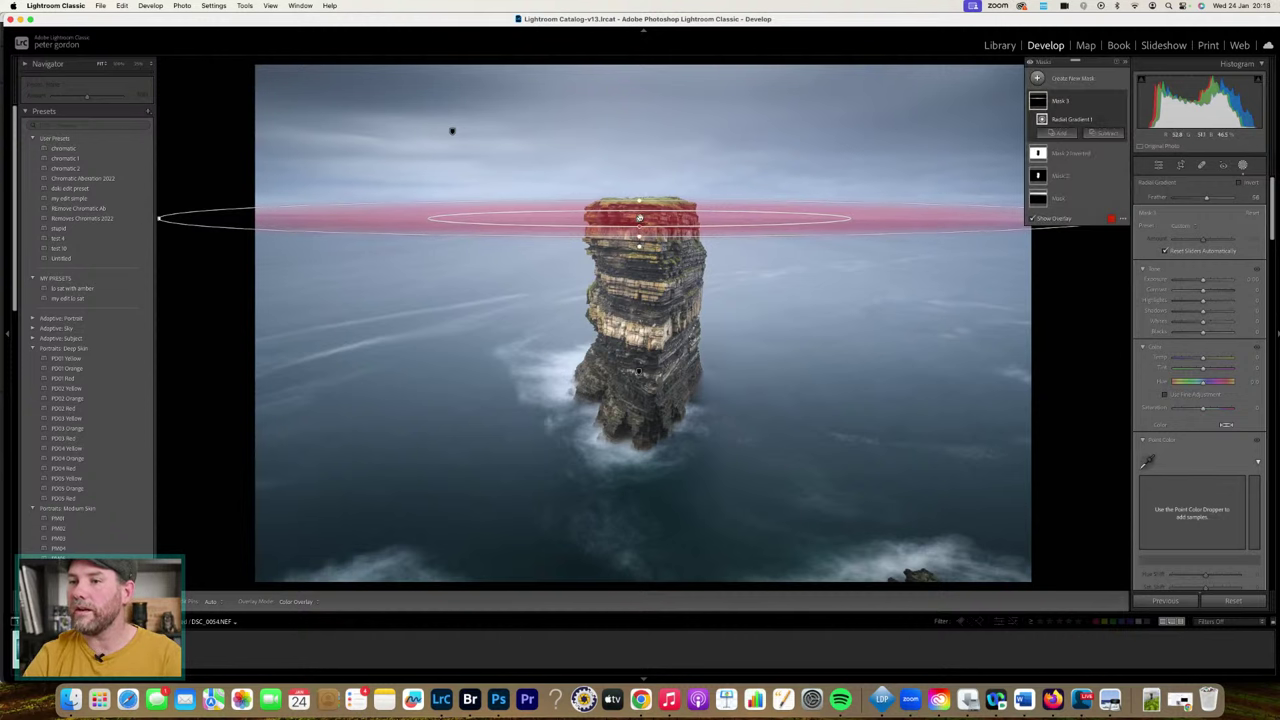
pyautogui.moveTo(641, 218); pyautogui.dragTo(640, 226)
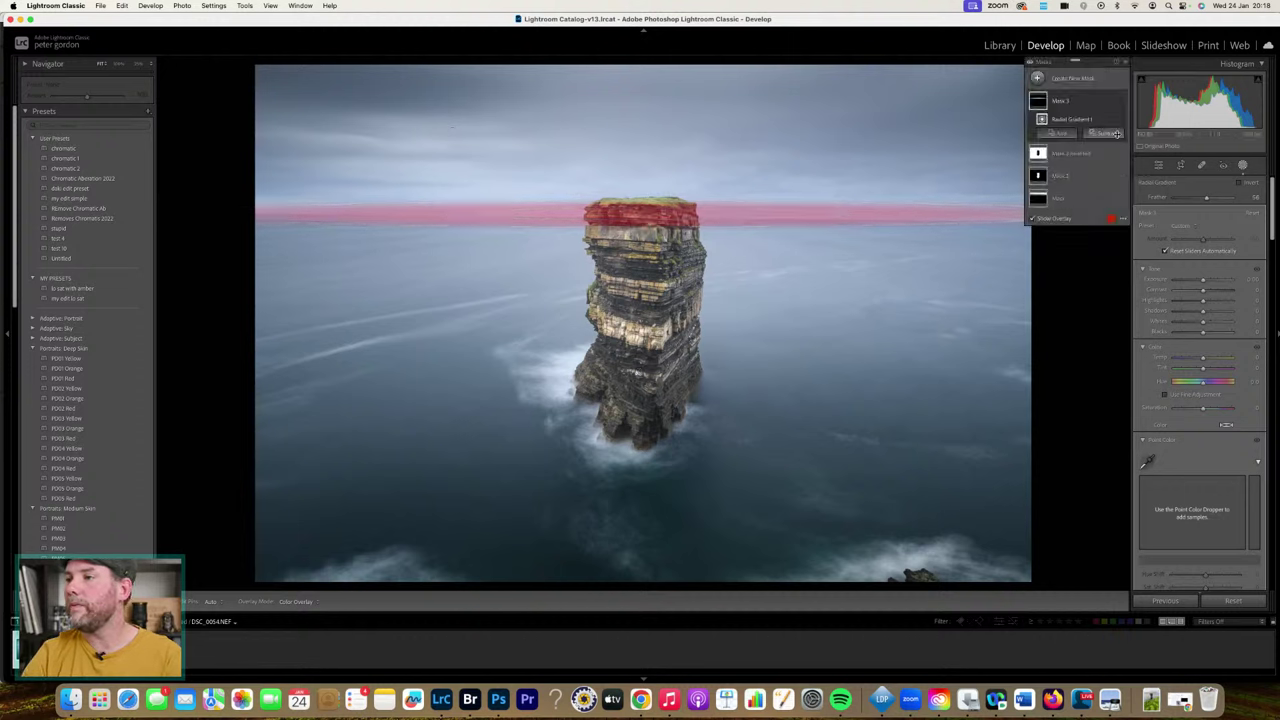
# - Hide the mask overlay and set both Texture and Clarity of the horizon mask to -100
pyautogui.scroll(-10, 1180, 215)
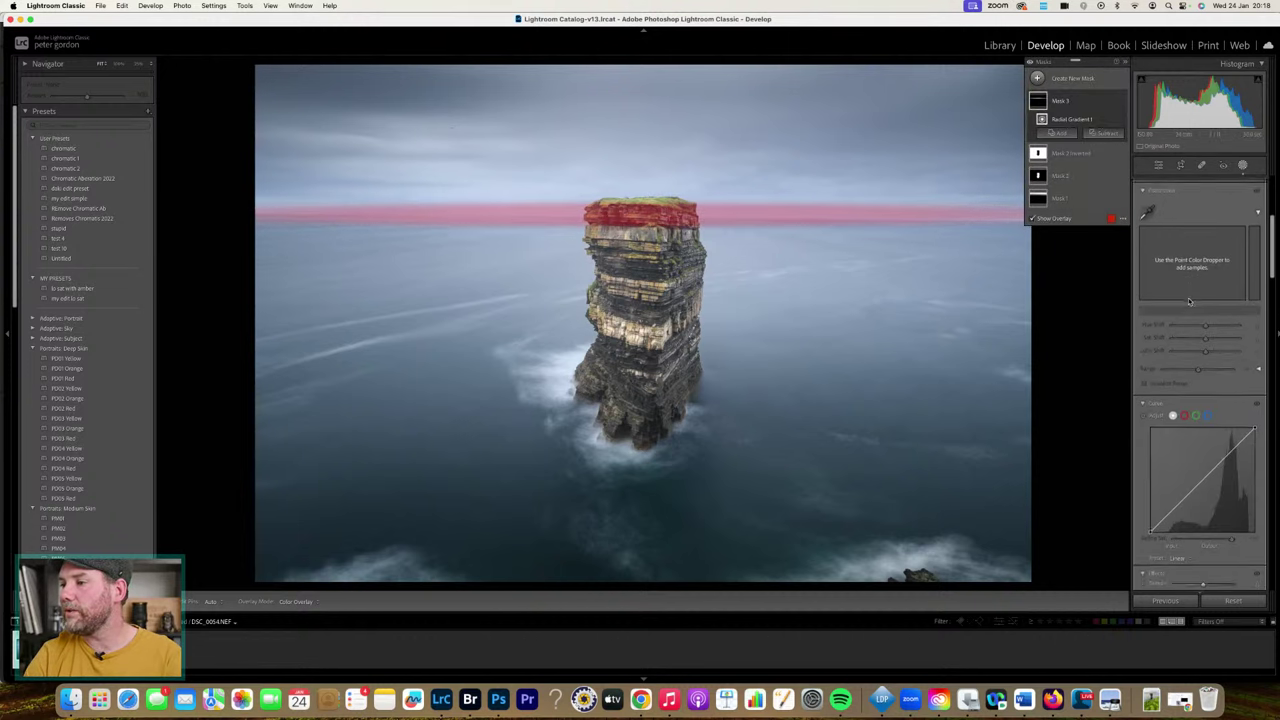
pyautogui.scroll(-4, 1189, 301)
pyautogui.press('o')
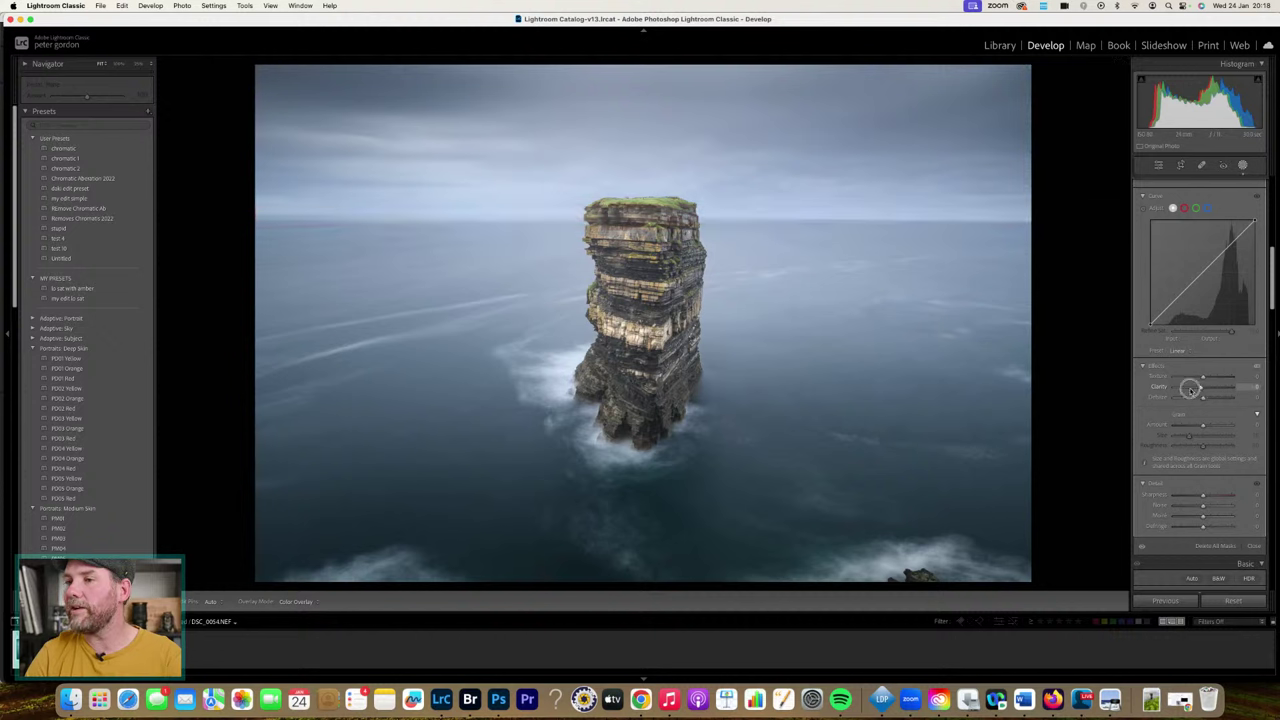
pyautogui.moveTo(1203, 377); pyautogui.dragTo(1146, 379)
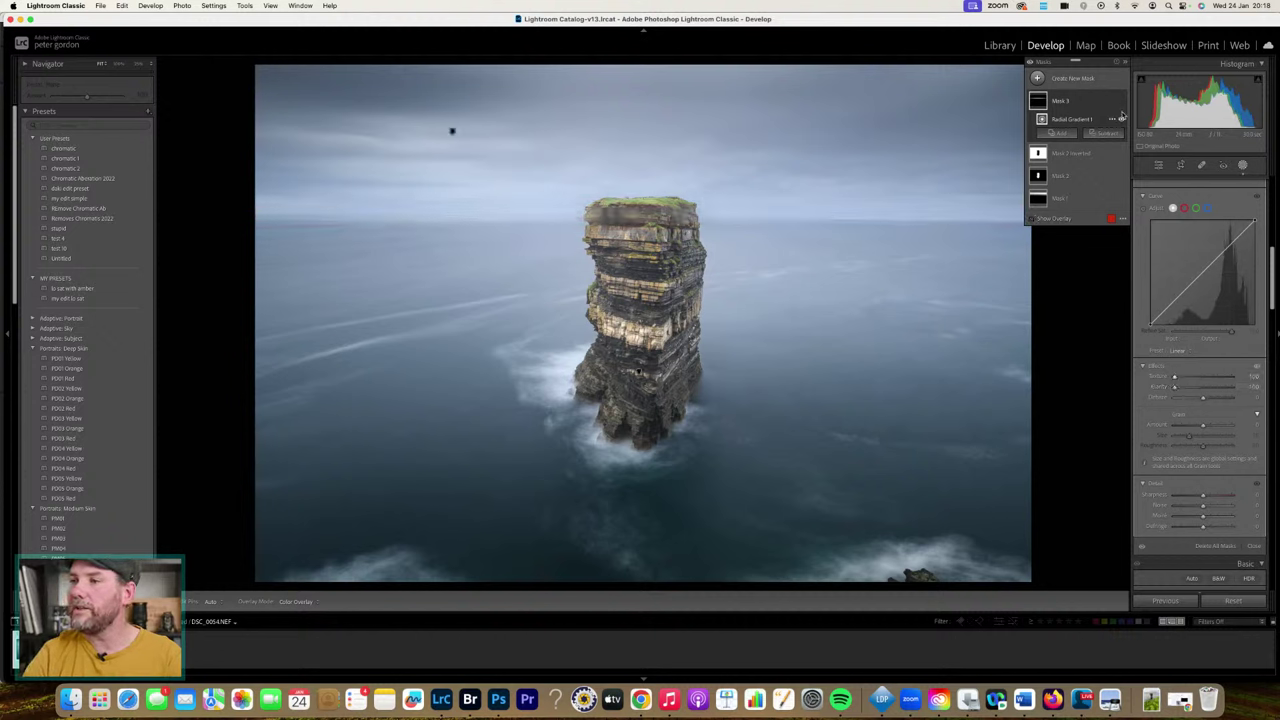
# - Compare the photo with and without the horizon mask to check its effect on the horizon and the rock
pyautogui.click(1121, 103)
pyautogui.click(1121, 103)
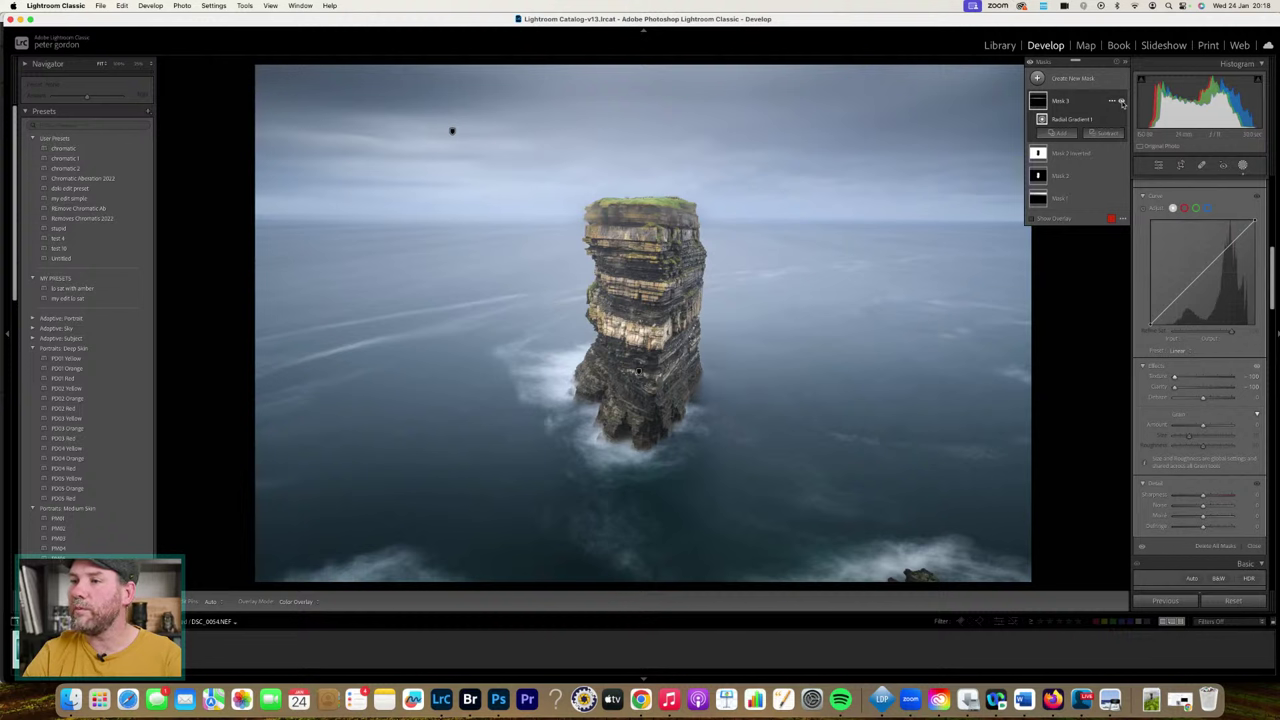
pyautogui.click(1121, 103)
pyautogui.click(1121, 103)
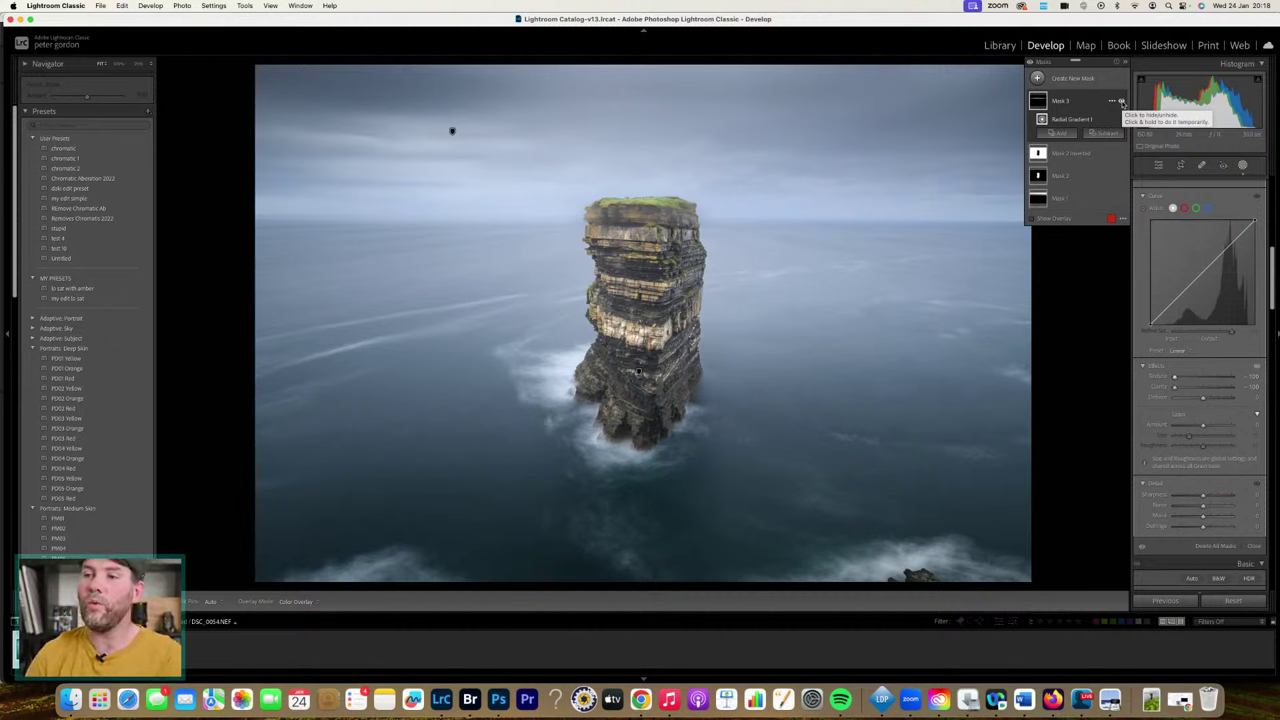
# - Subtract the sea stack subject from the horizon radial gradient mask, and duplicate the mask to strengthen the softening
pyautogui.click(1112, 118)
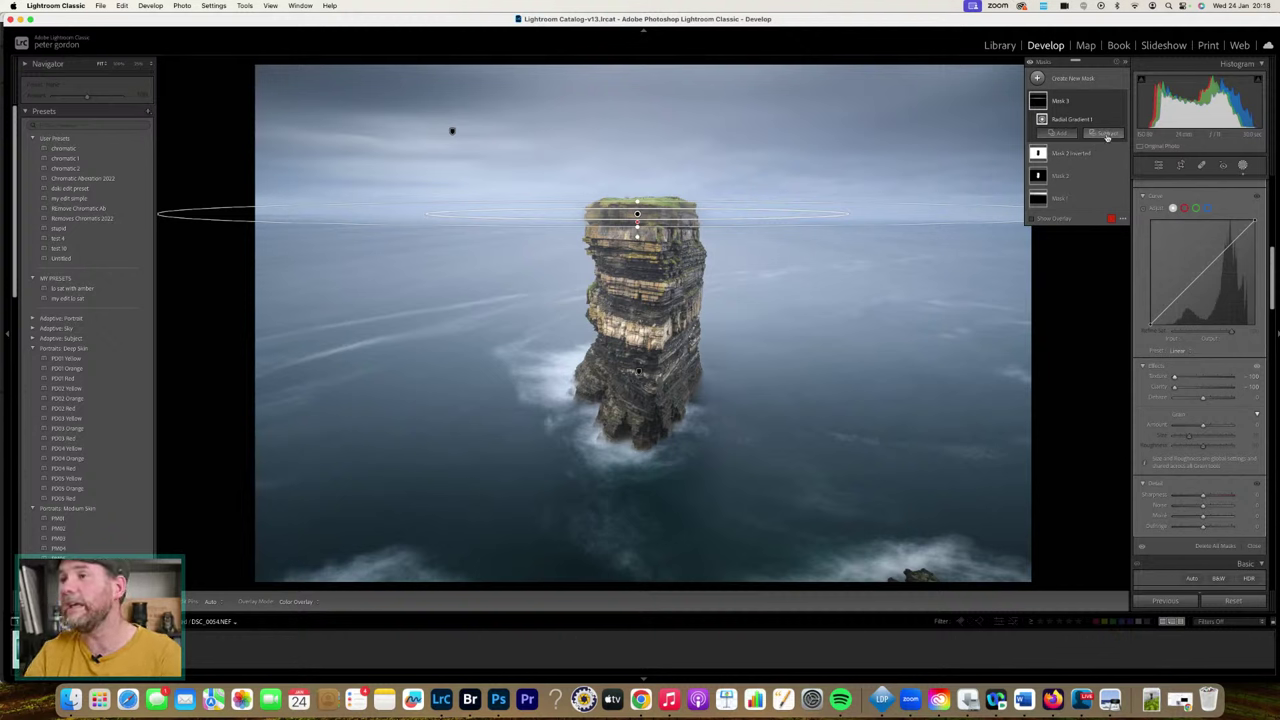
pyautogui.click(1107, 137)
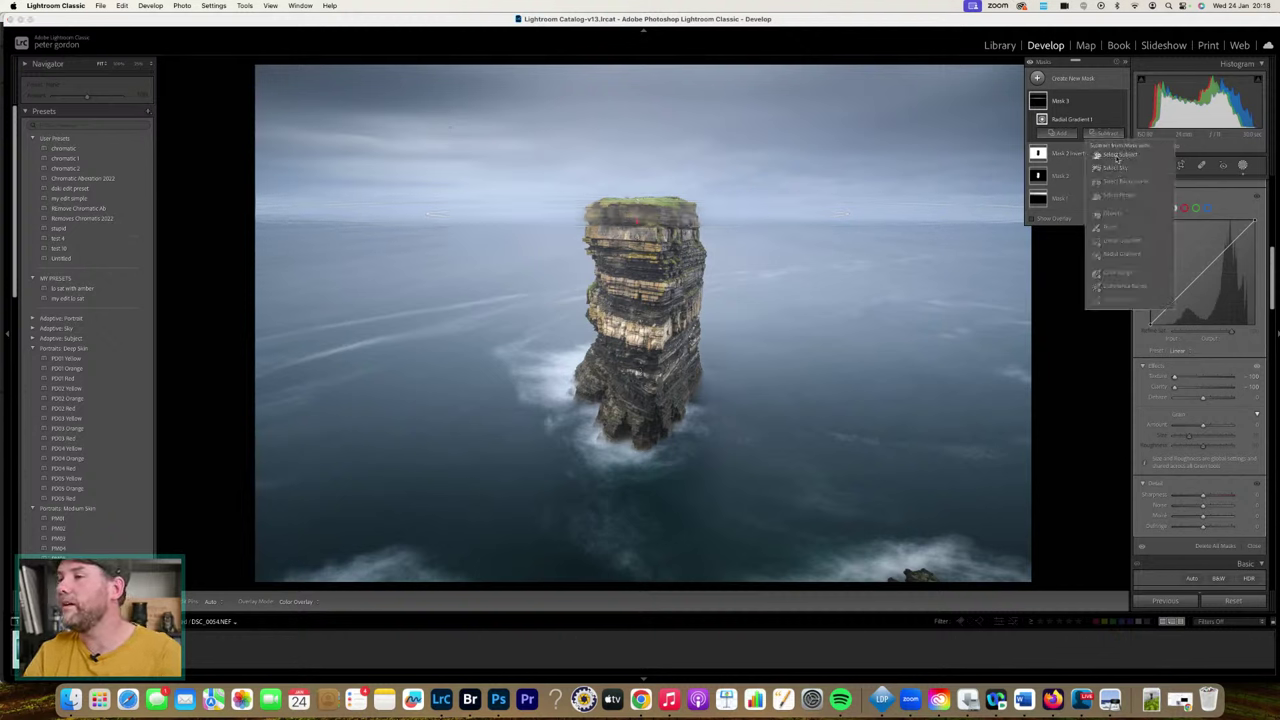
pyautogui.click(1116, 158)
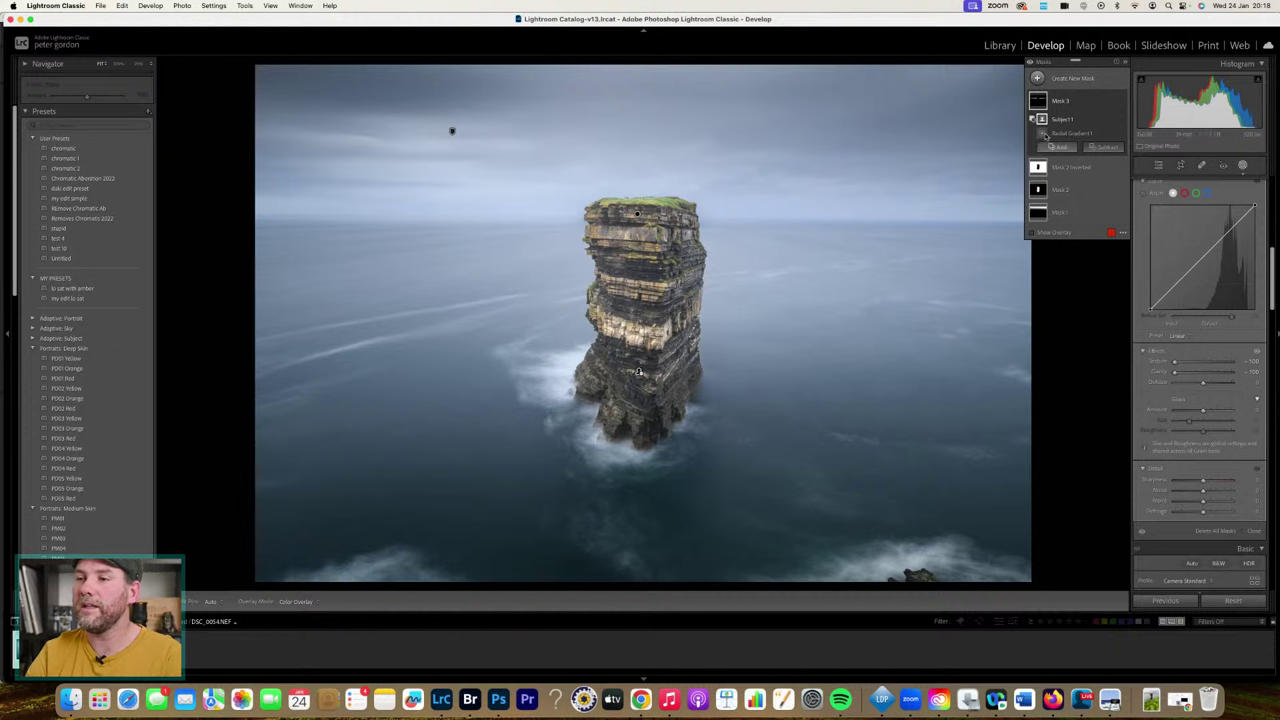
pyautogui.moveTo(1121, 102)
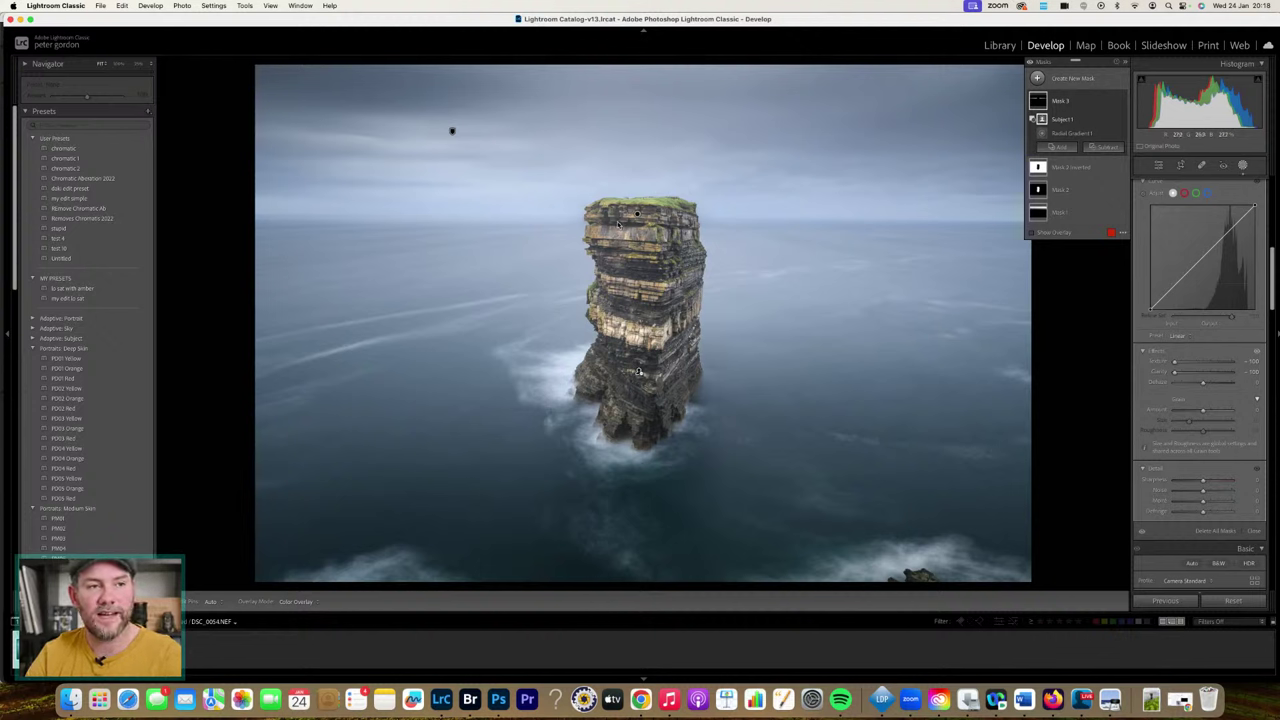
pyautogui.click(1113, 103)
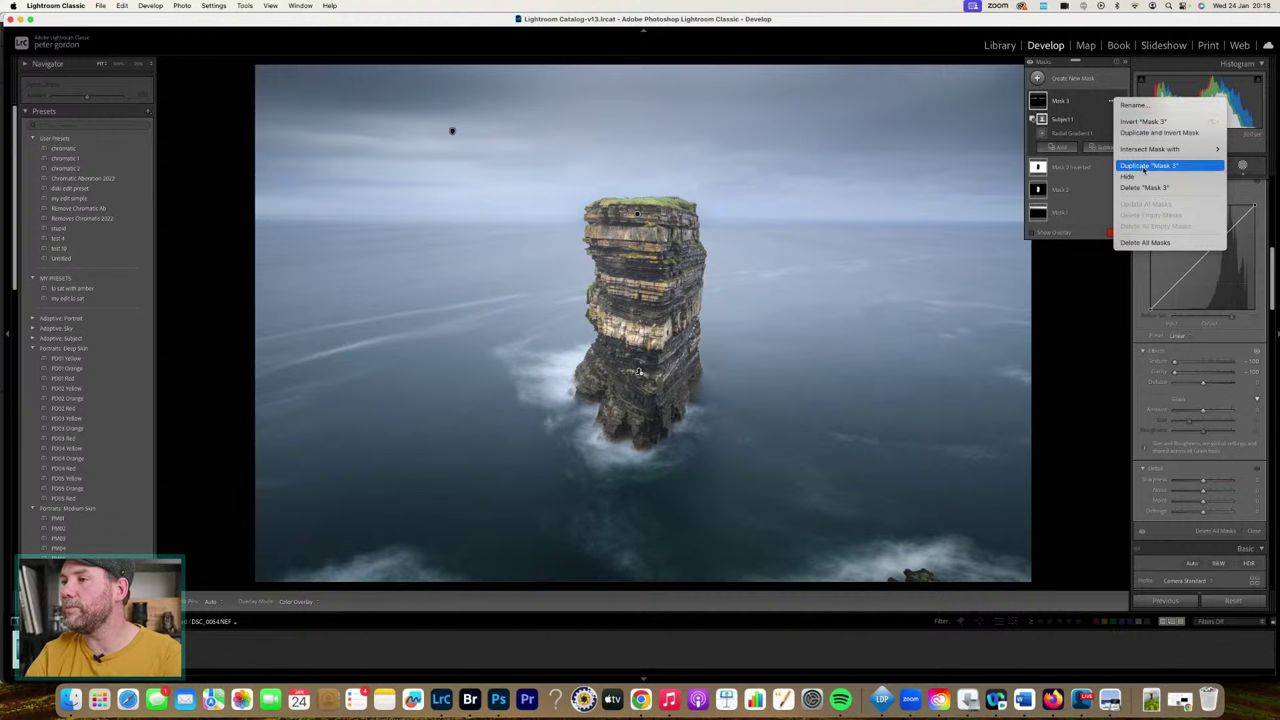
pyautogui.click(1147, 166)
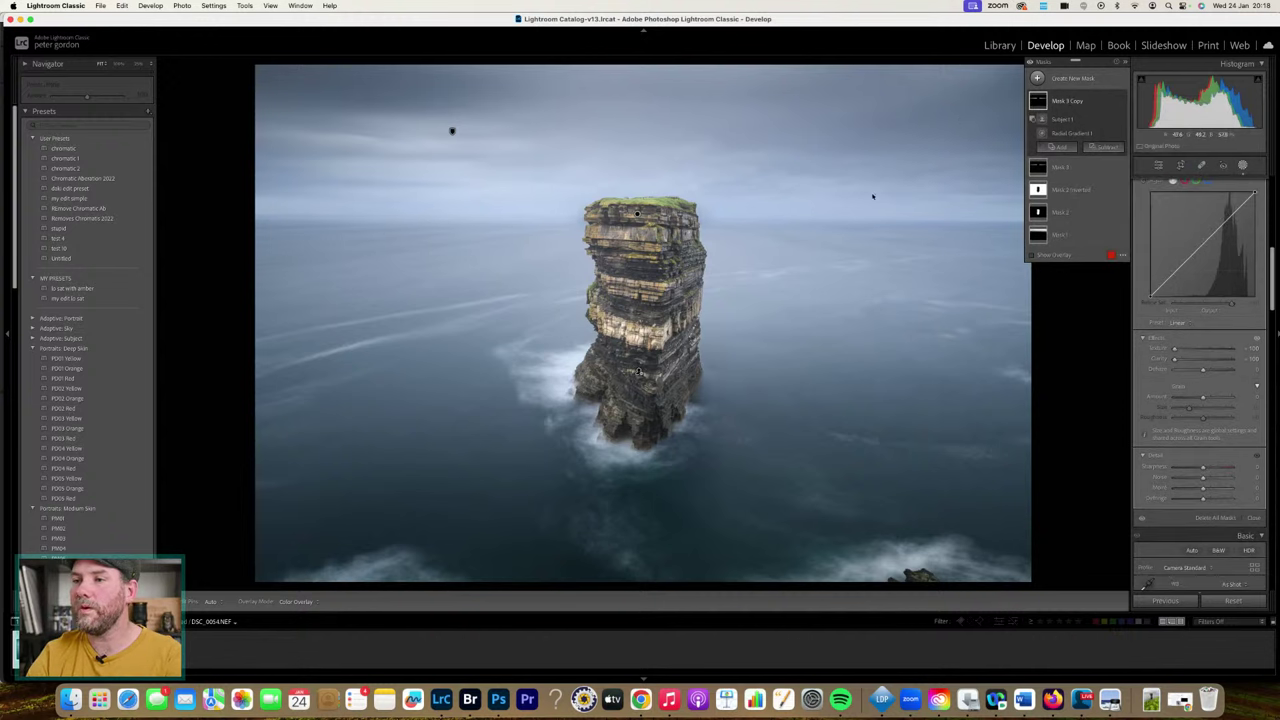
# - Leave masking for the general editing controls and switch to Adobe Bridge
pyautogui.click(1159, 167)
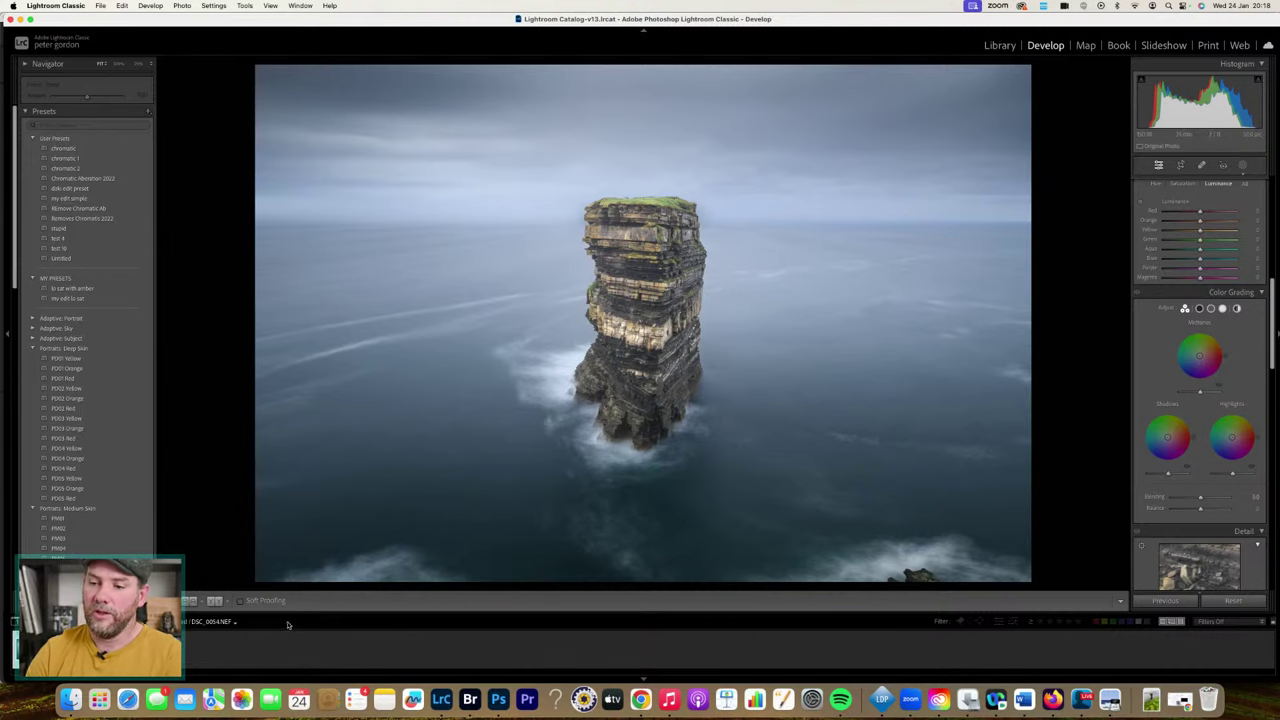
pyautogui.click(477, 711)
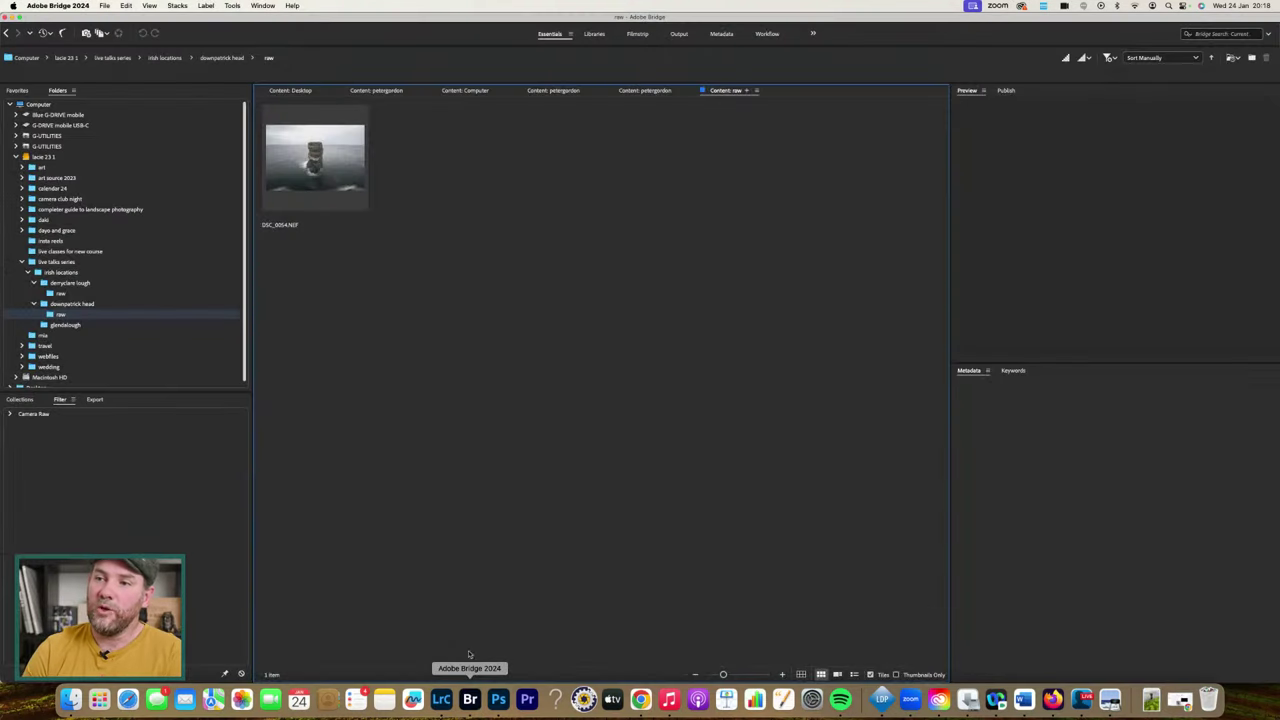
# - Open the downpatrick head folder and view the edited blue sea stack photo, 006DSC_0054 copy 2 copy 2_.jpg, full screen before returning to the thumbnails
pyautogui.click(82, 306)
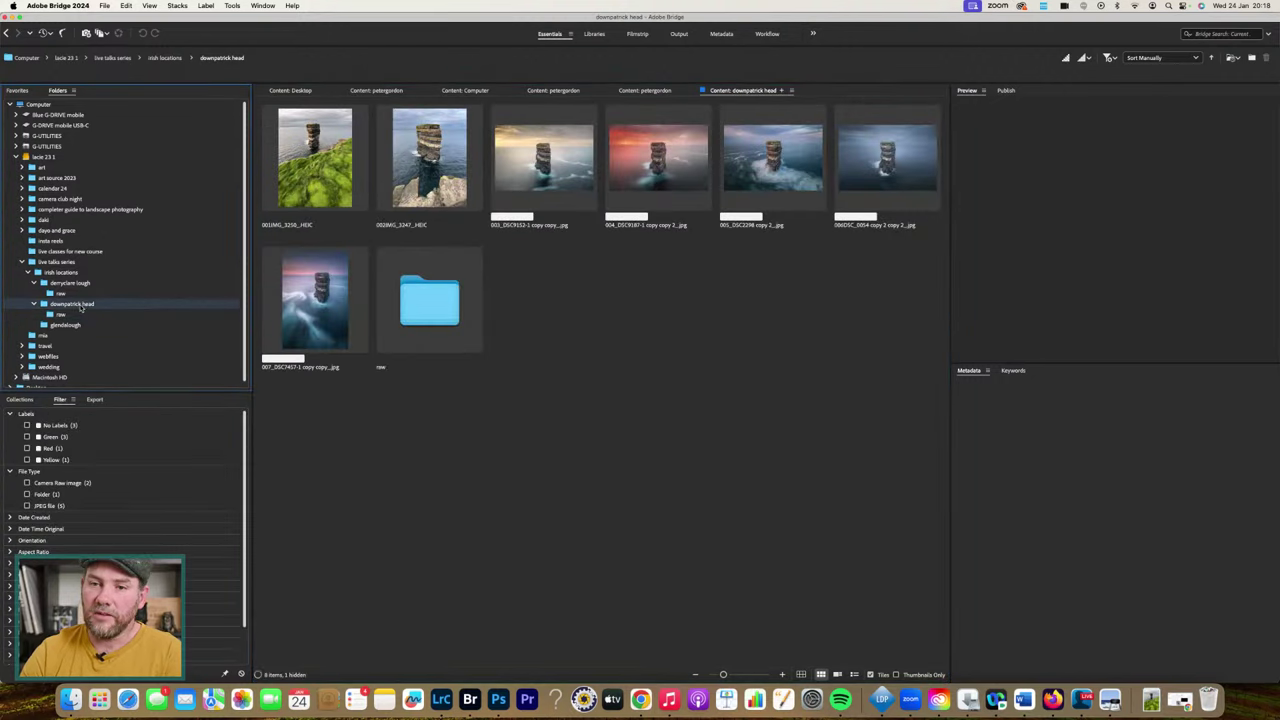
pyautogui.click(905, 160)
pyautogui.press('space')
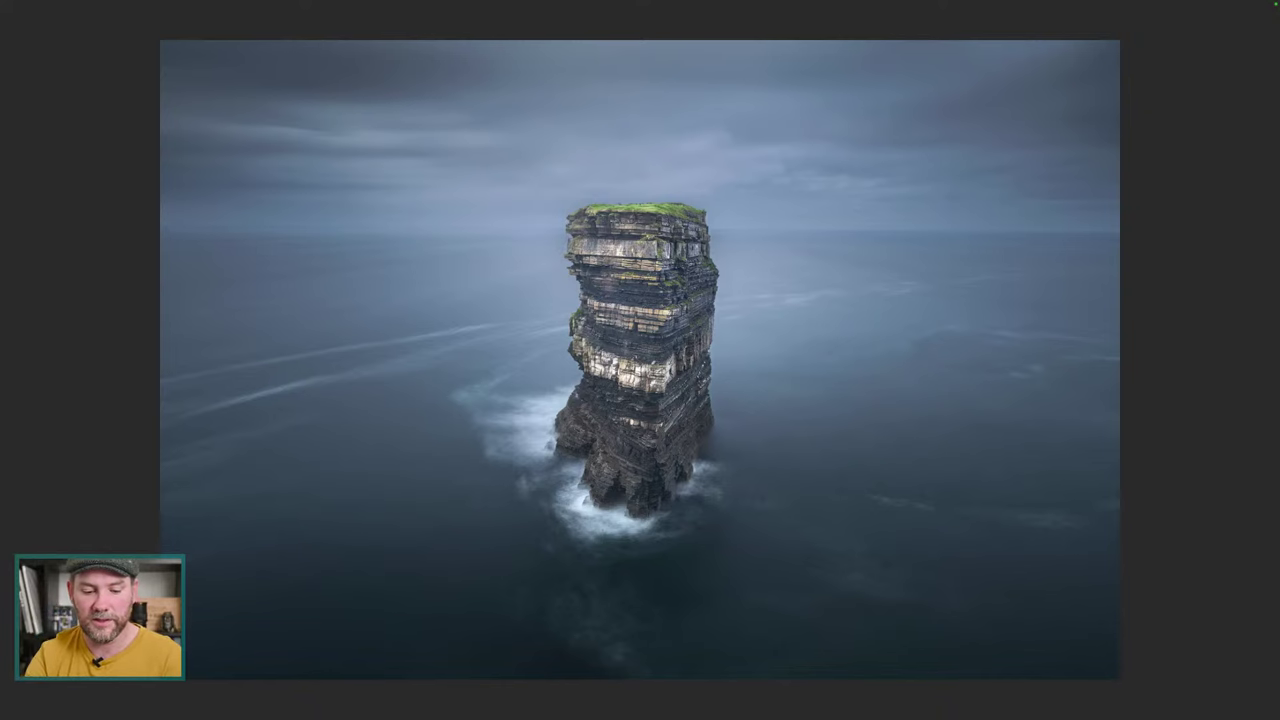
pyautogui.press('space')
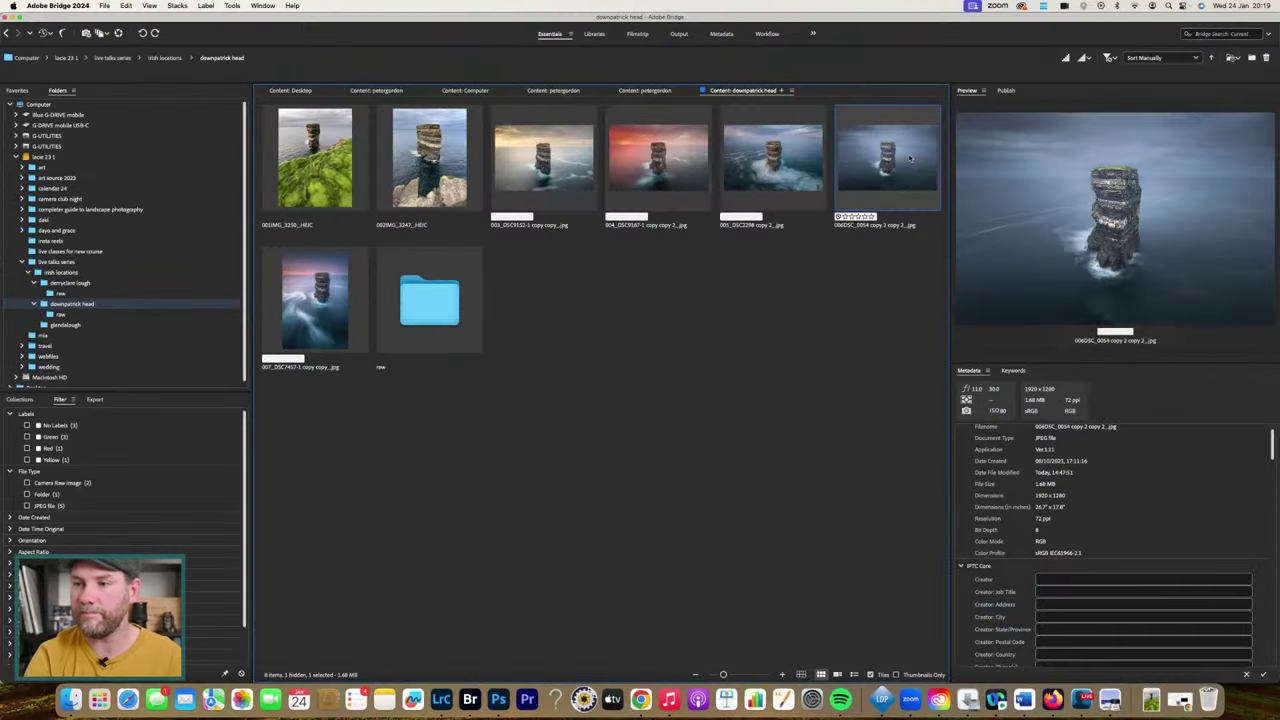
pyautogui.click(78, 327)
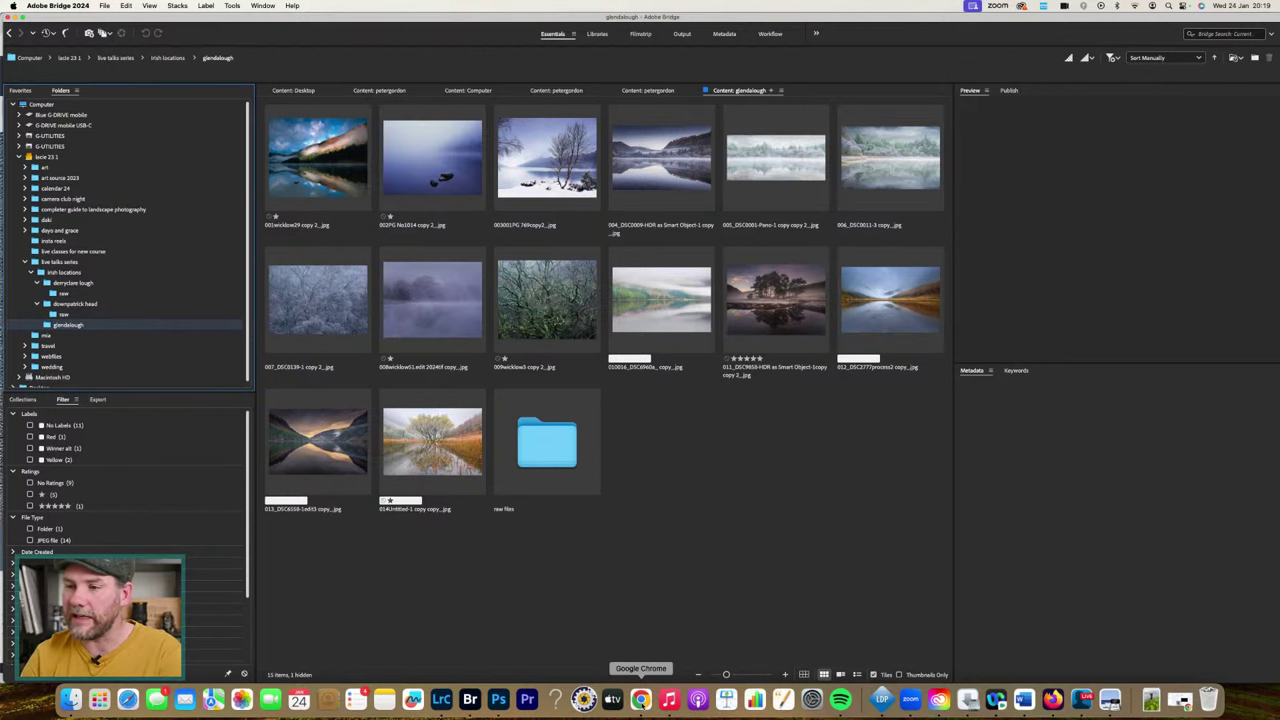
pyautogui.click(640, 699)
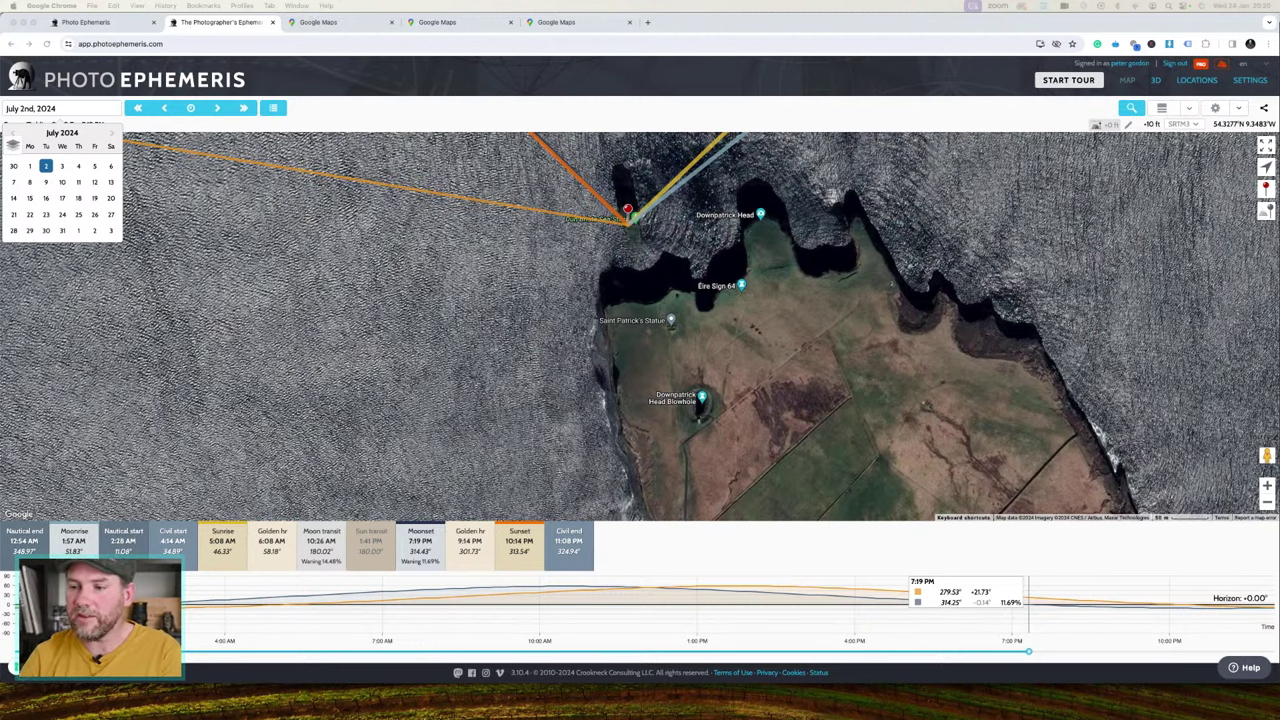
pyautogui.click(484, 698)
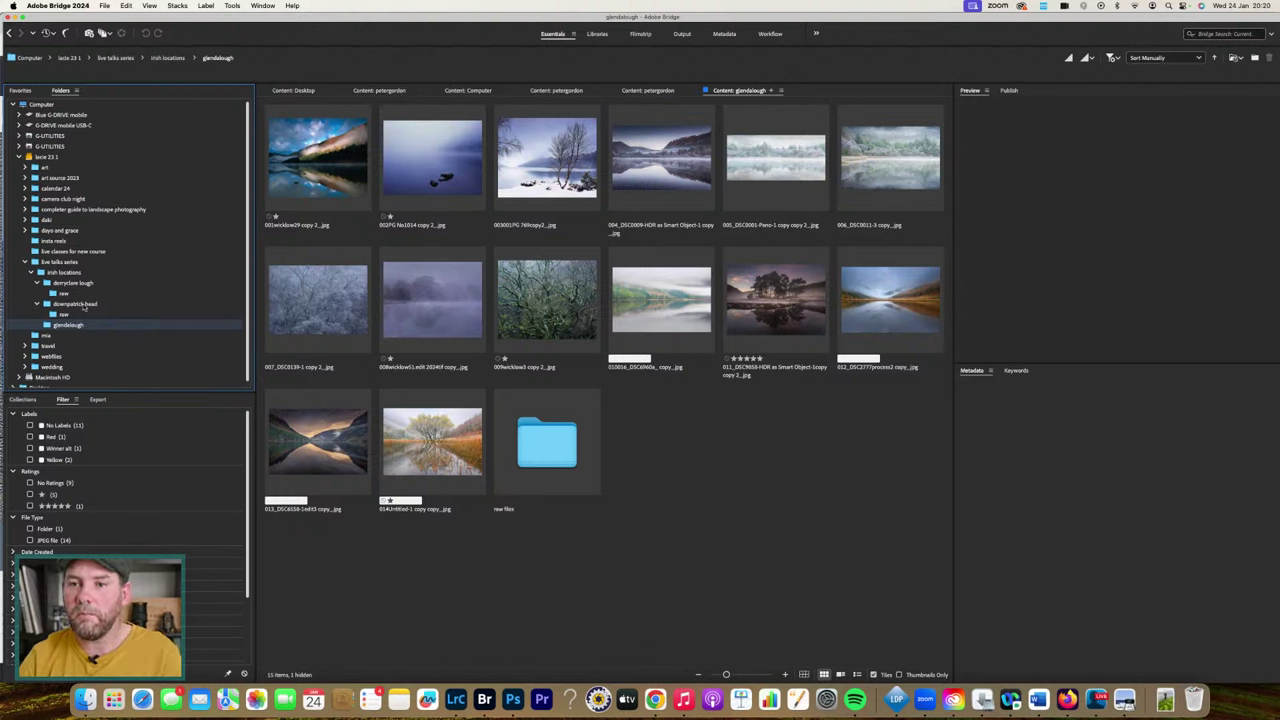
# - View the red sunset sea stack photo from the downpatrick head folder full screen and return to the thumbnails
pyautogui.click(80, 304)
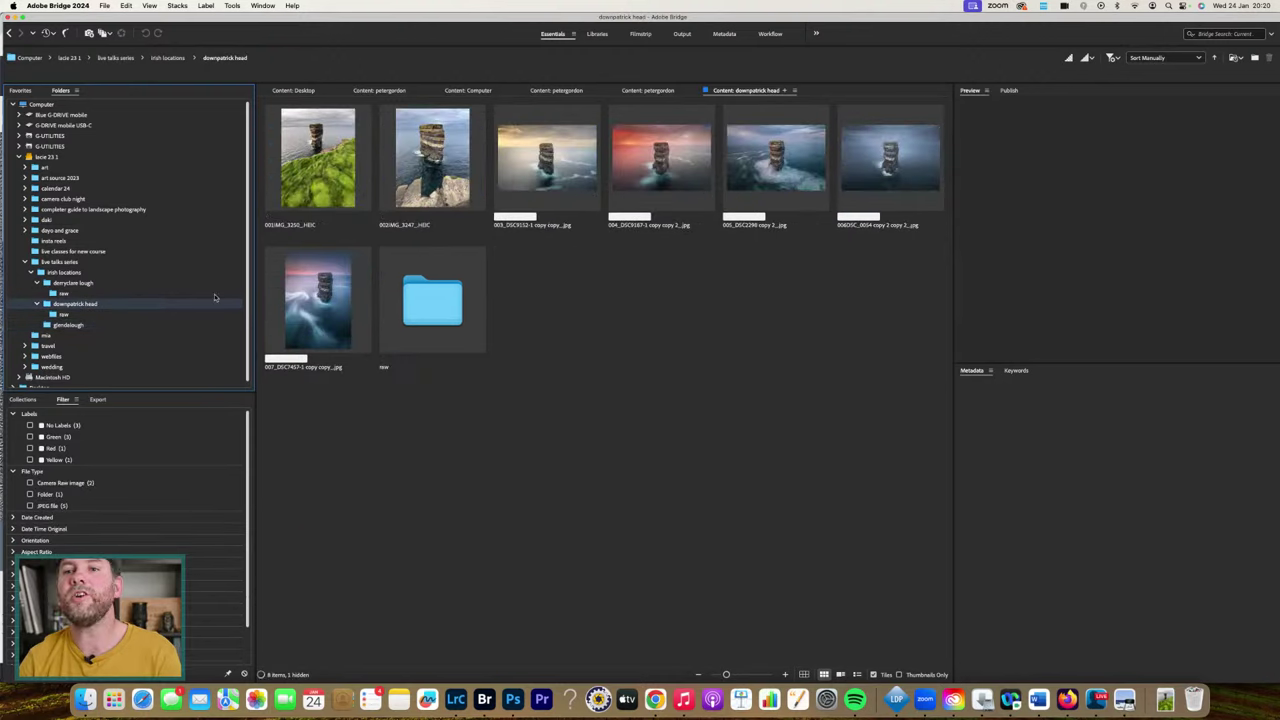
pyautogui.click(673, 181)
pyautogui.press('space')
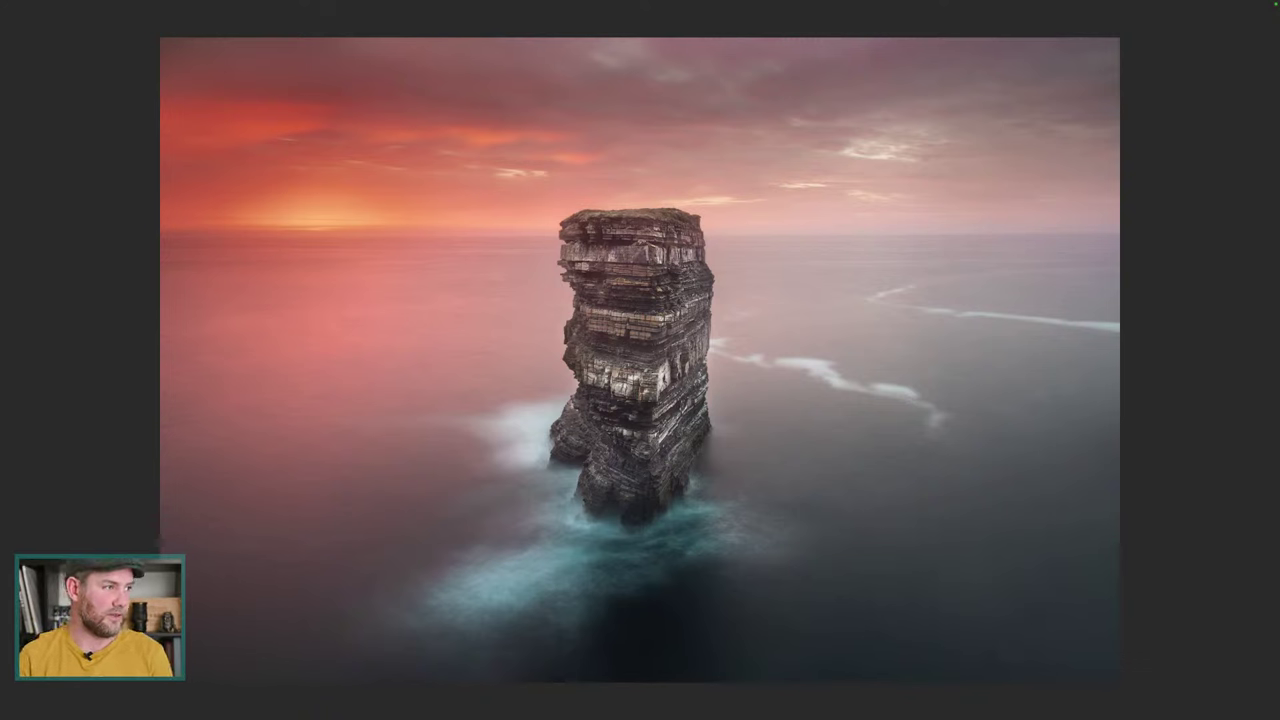
pyautogui.moveTo(640, 715)
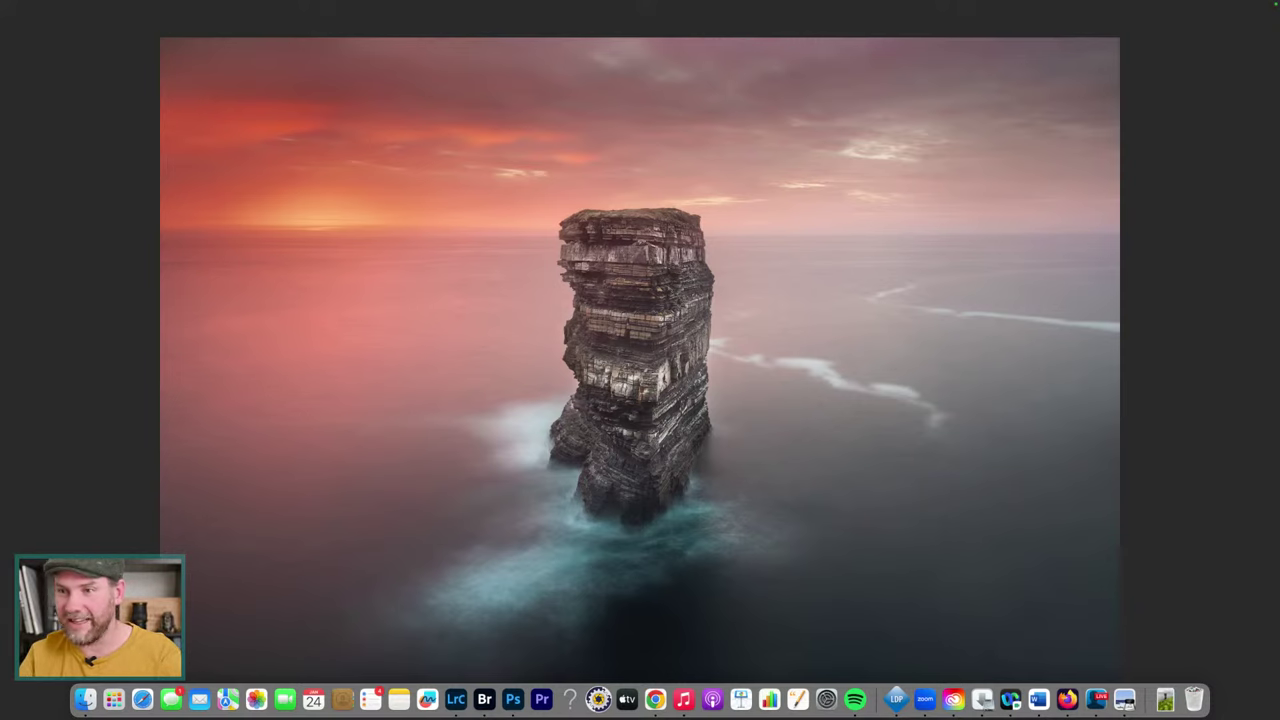
pyautogui.press('space')
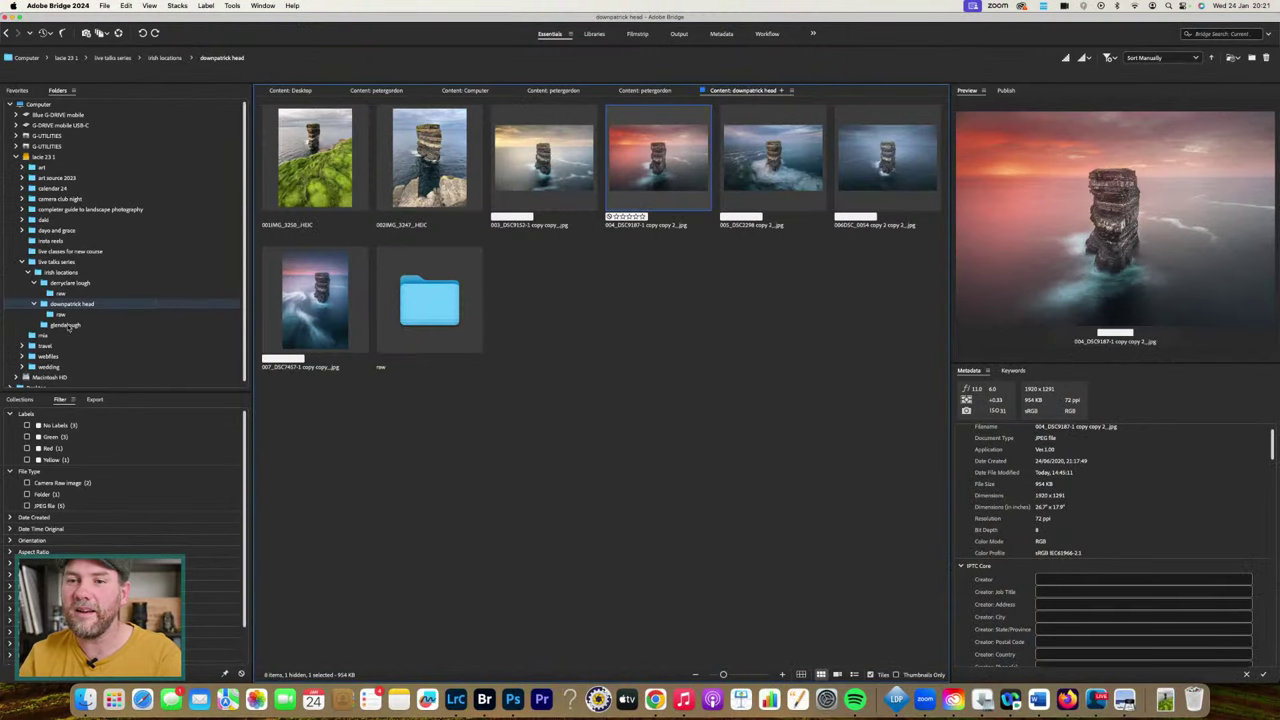
# - Open the glendalough folder, switch to Photo Ephemeris in Google Chrome, and widen the map from Downpatrick Head to the surrounding region
pyautogui.click(66, 326)
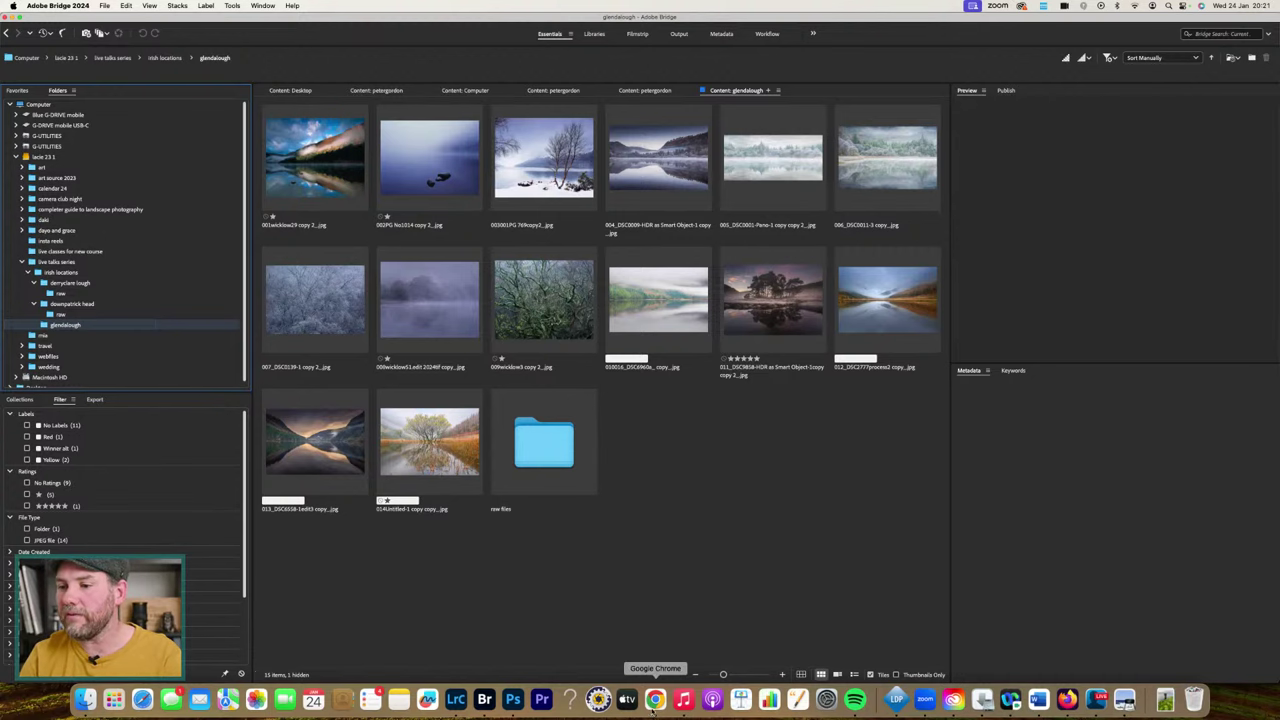
pyautogui.click(654, 700)
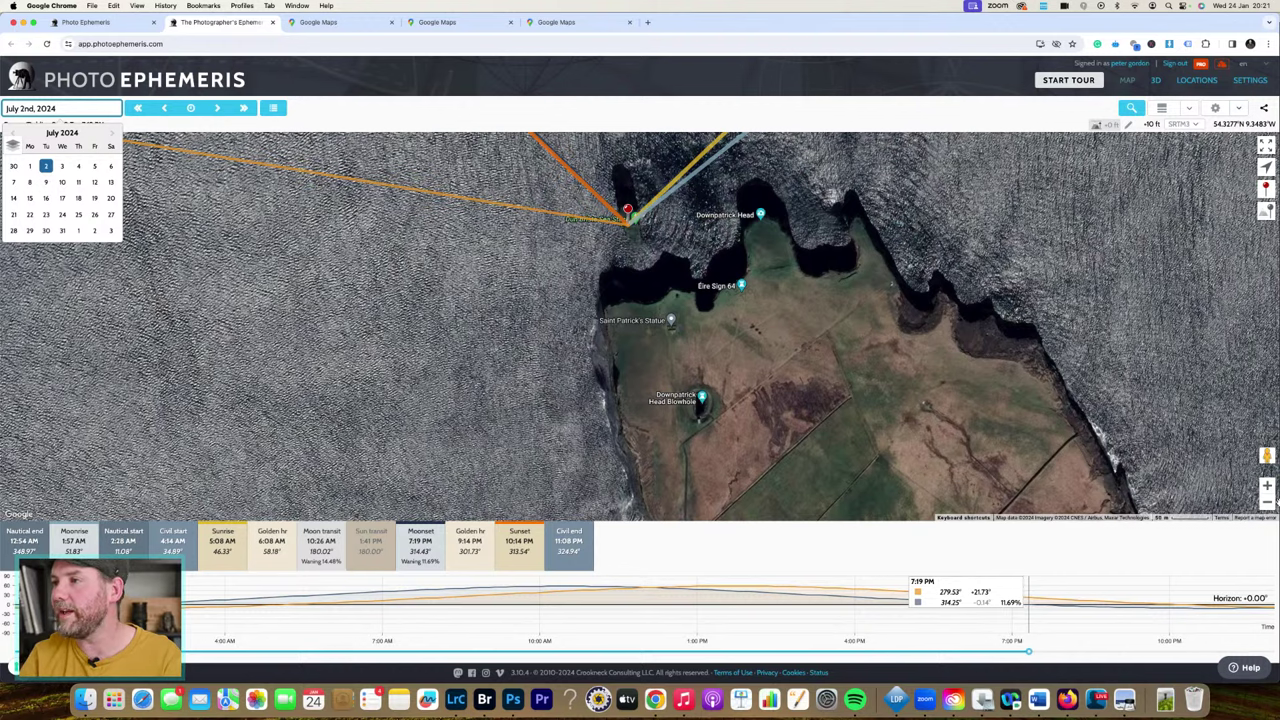
pyautogui.click(1267, 503)
pyautogui.click(1267, 503)
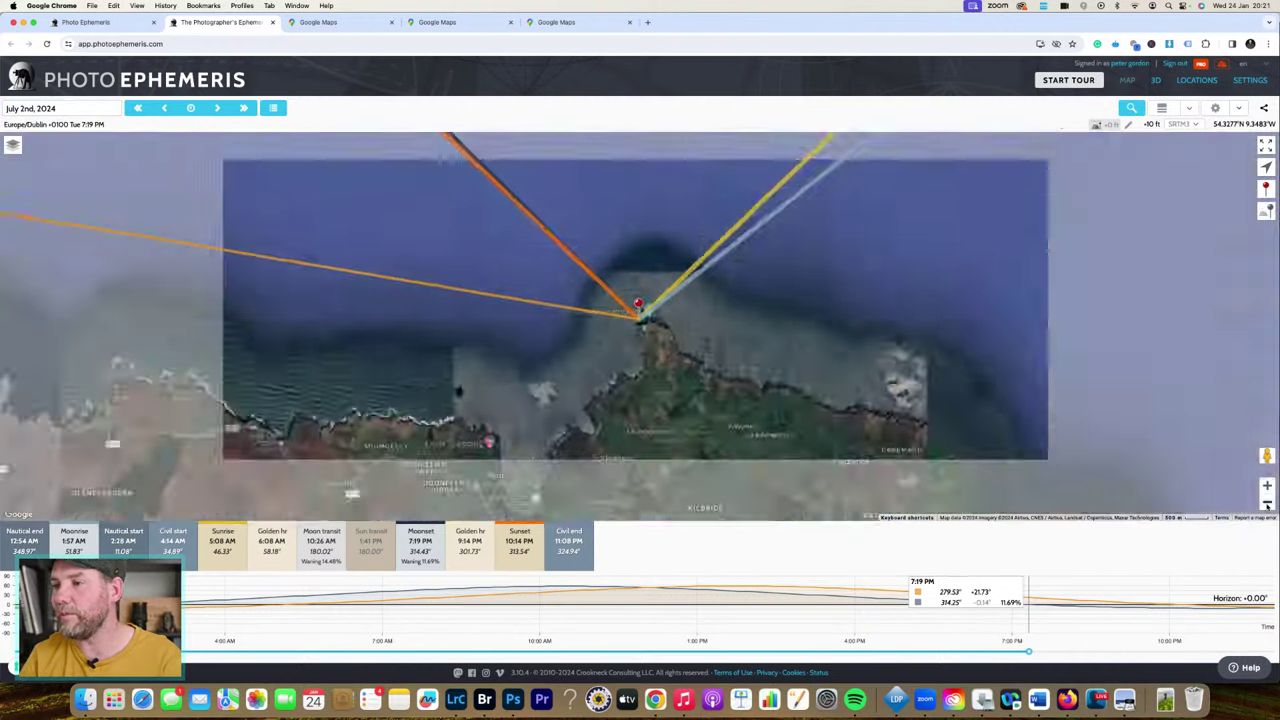
pyautogui.click(1267, 503)
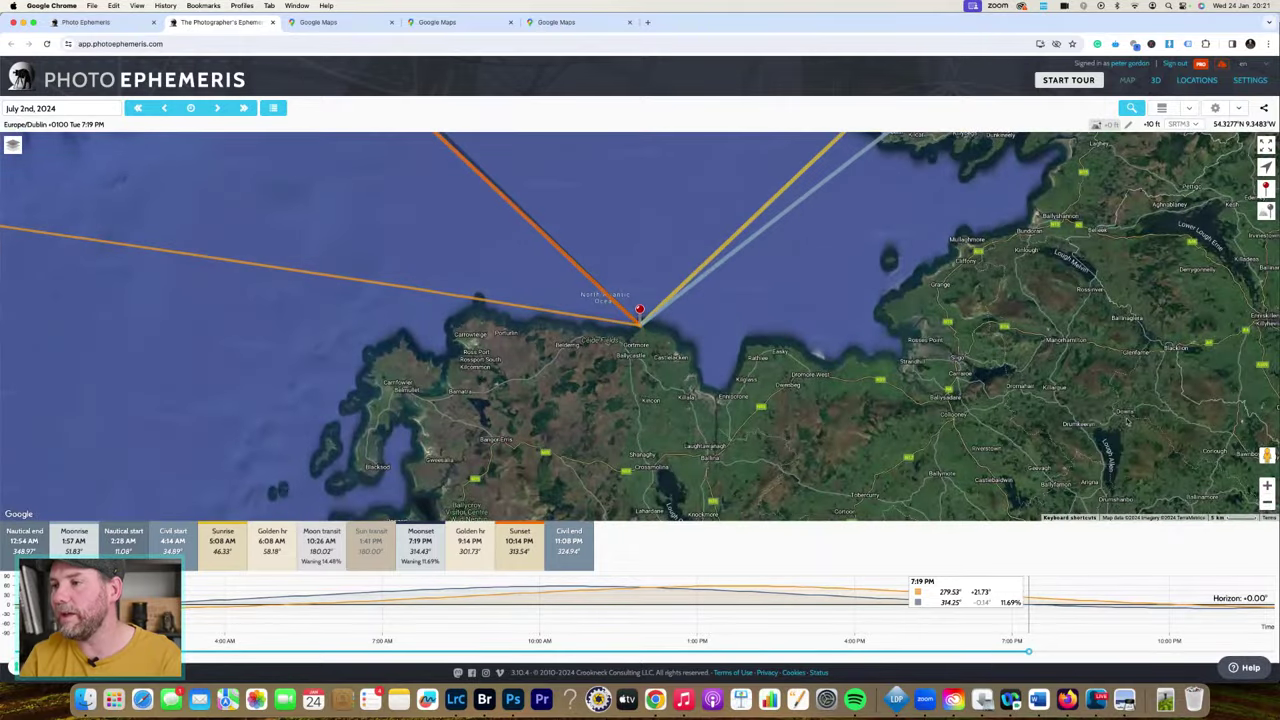
# - Locate the Wicklow Mountains on the satellite map, across Ireland on the east coast
pyautogui.moveTo(1000, 330); pyautogui.dragTo(792, 287)
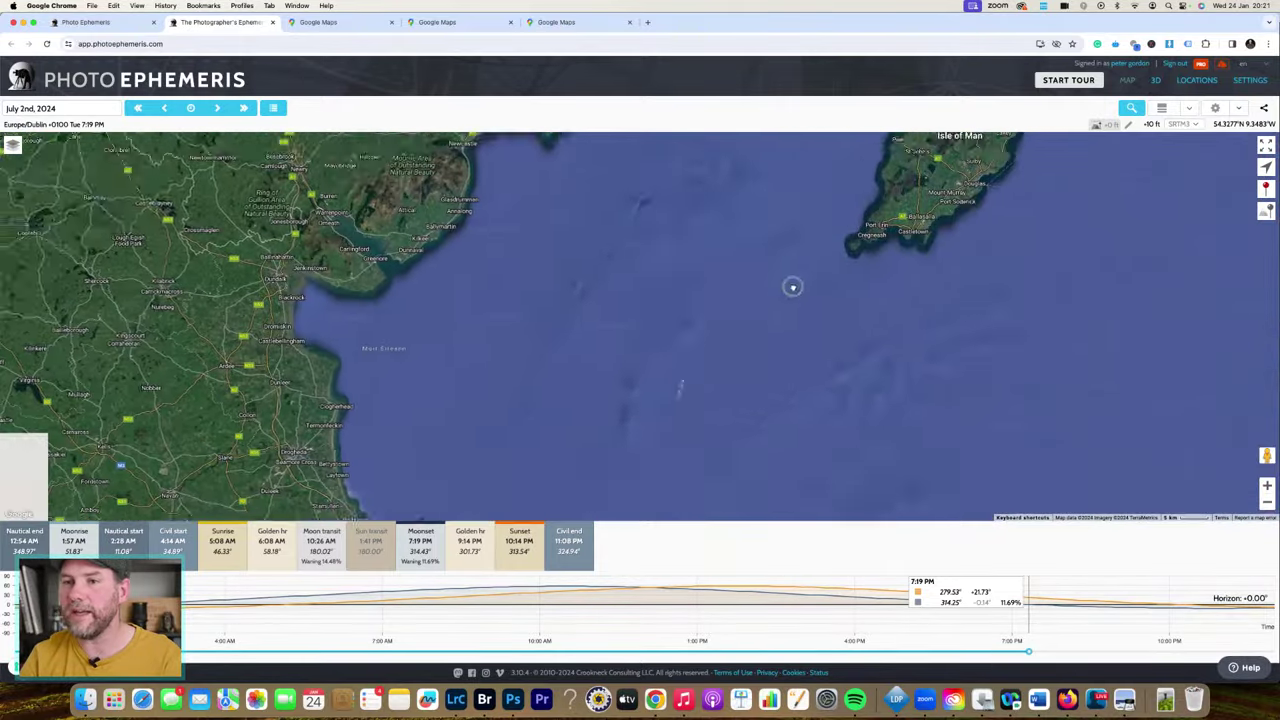
pyautogui.moveTo(540, 500); pyautogui.dragTo(803, 240)
pyautogui.moveTo(745, 495); pyautogui.dragTo(770, 320)
pyautogui.click(1266, 486)
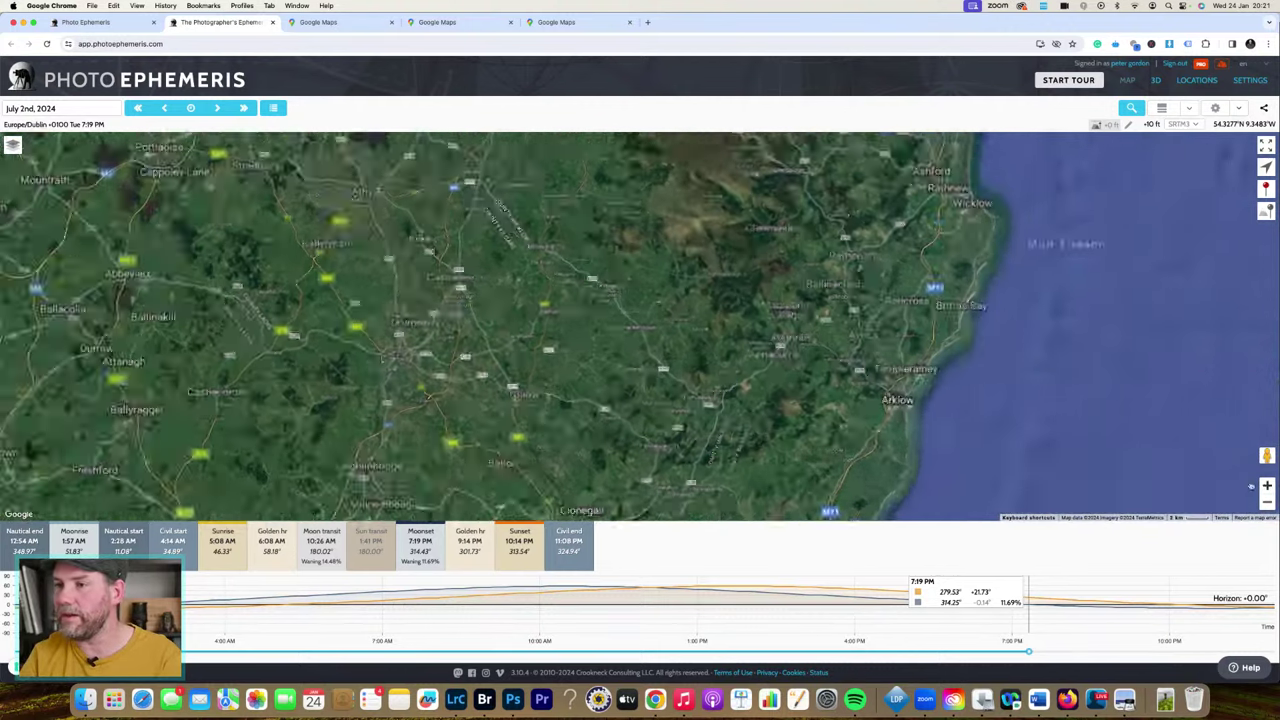
pyautogui.moveTo(805, 256); pyautogui.dragTo(794, 443)
pyautogui.moveTo(706, 340); pyautogui.dragTo(701, 349)
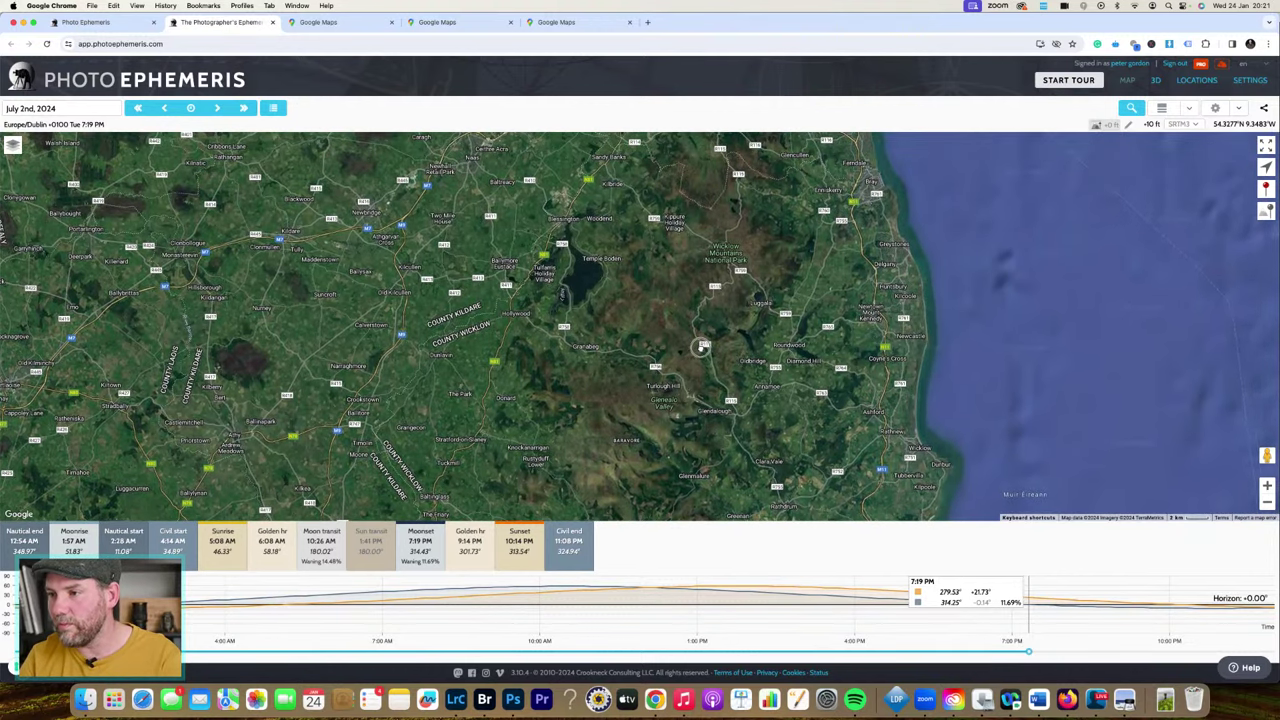
pyautogui.moveTo(701, 347); pyautogui.dragTo(729, 343)
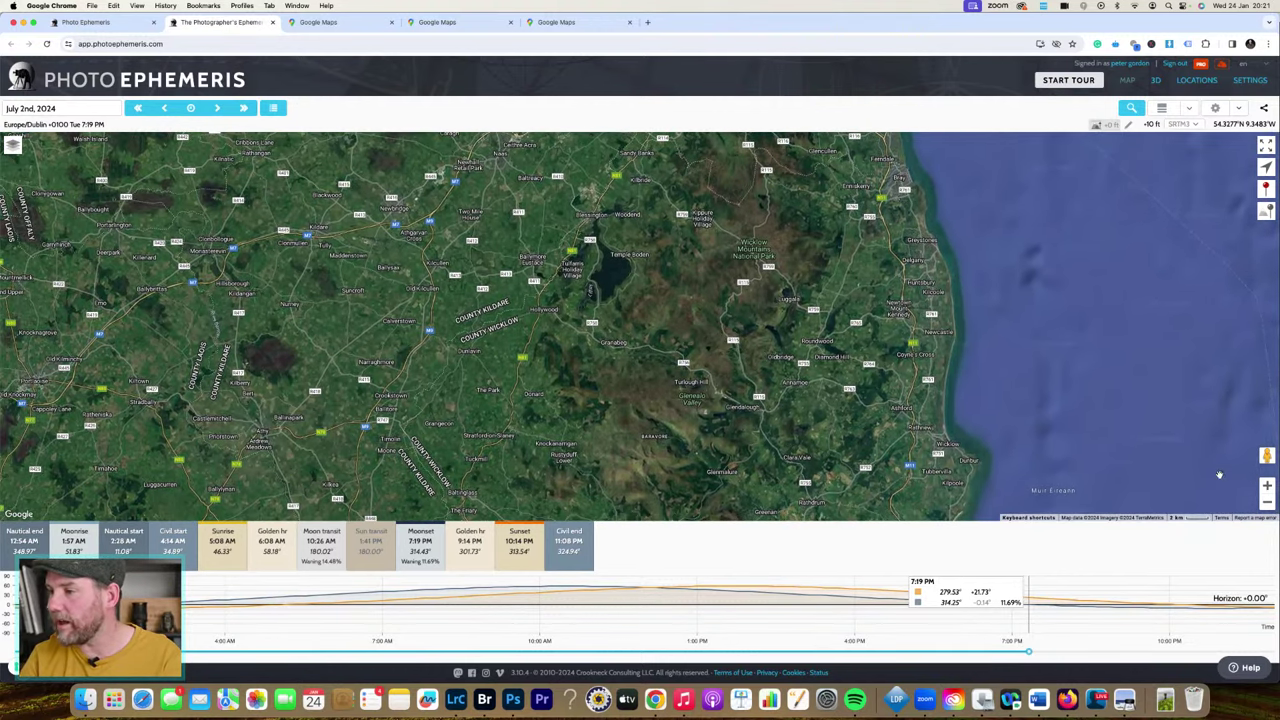
# - Examine Glendalough close up on the satellite map, framing the Upper Lake and the Lower Lake together
pyautogui.click(1267, 485)
pyautogui.click(1267, 485)
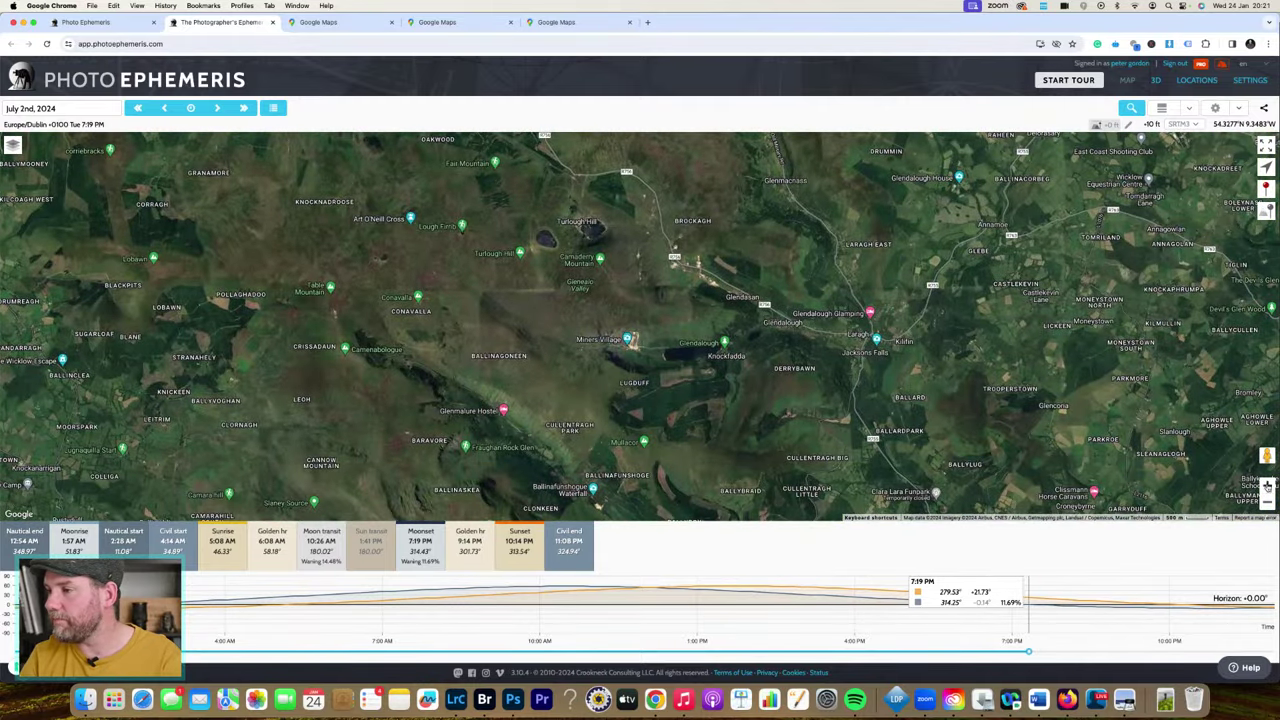
pyautogui.click(1267, 485)
pyautogui.moveTo(867, 438); pyautogui.dragTo(928, 431)
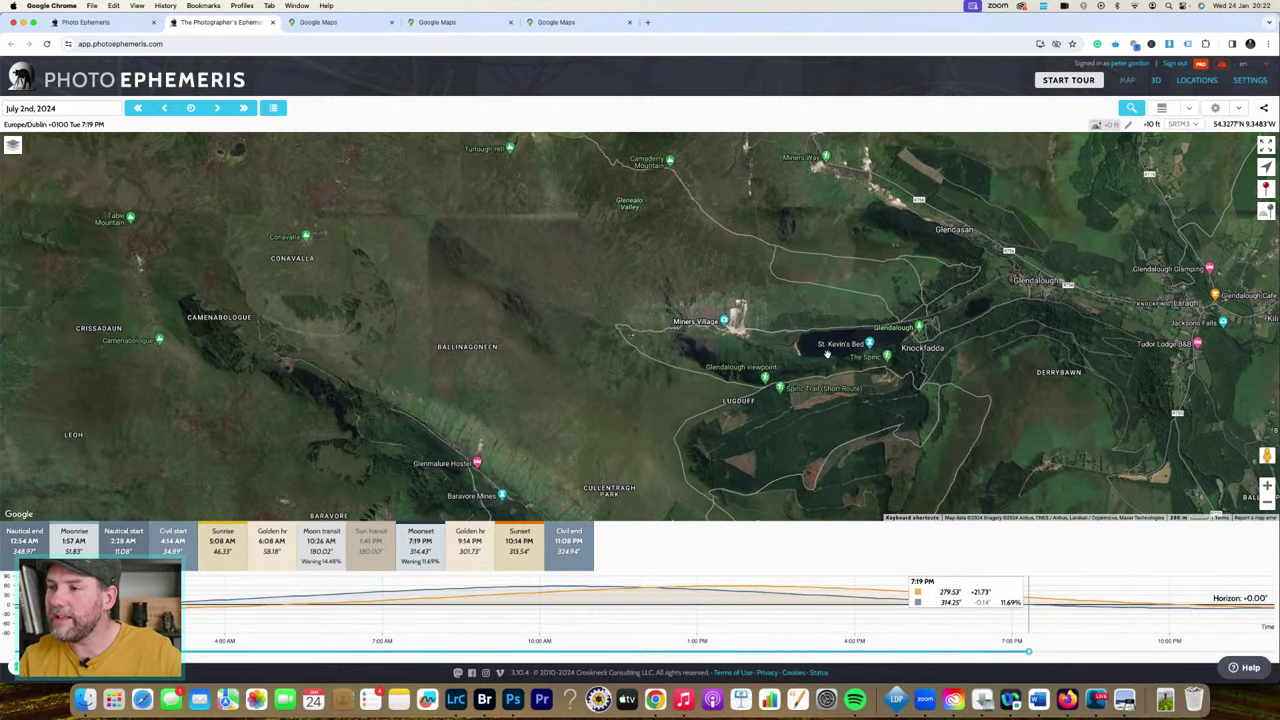
pyautogui.click(1266, 486)
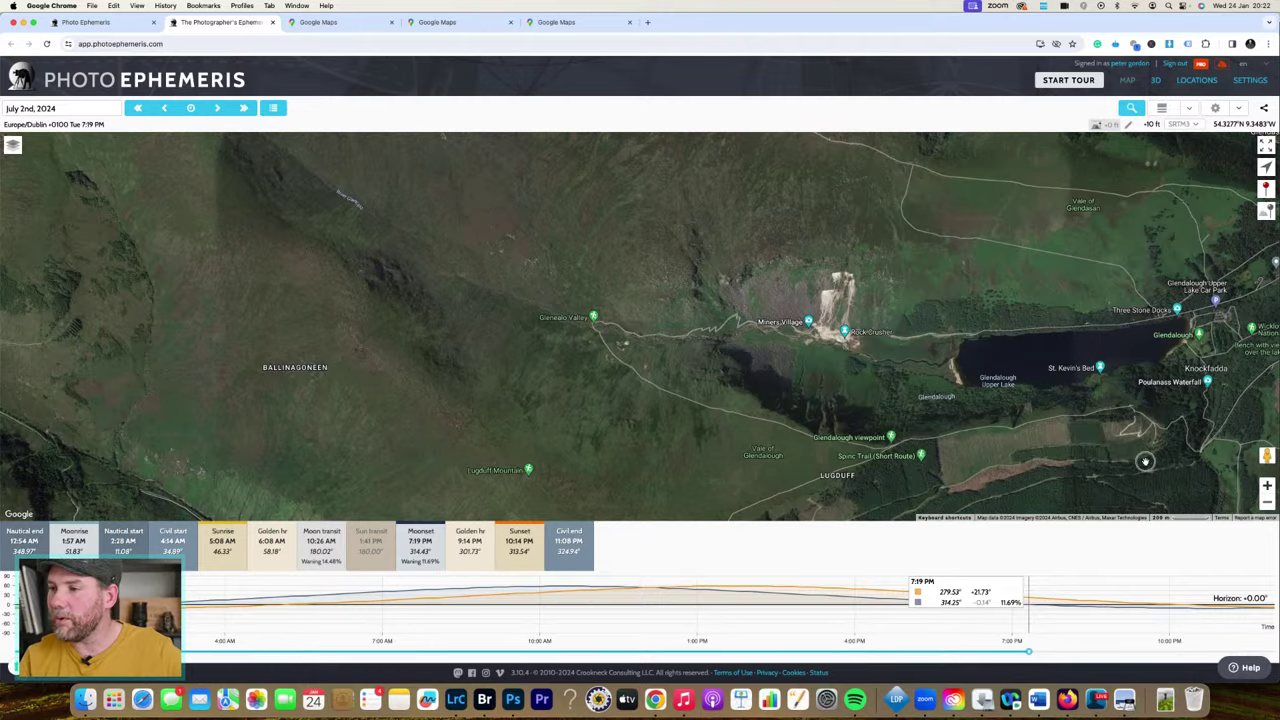
pyautogui.moveTo(1144, 458); pyautogui.dragTo(896, 471)
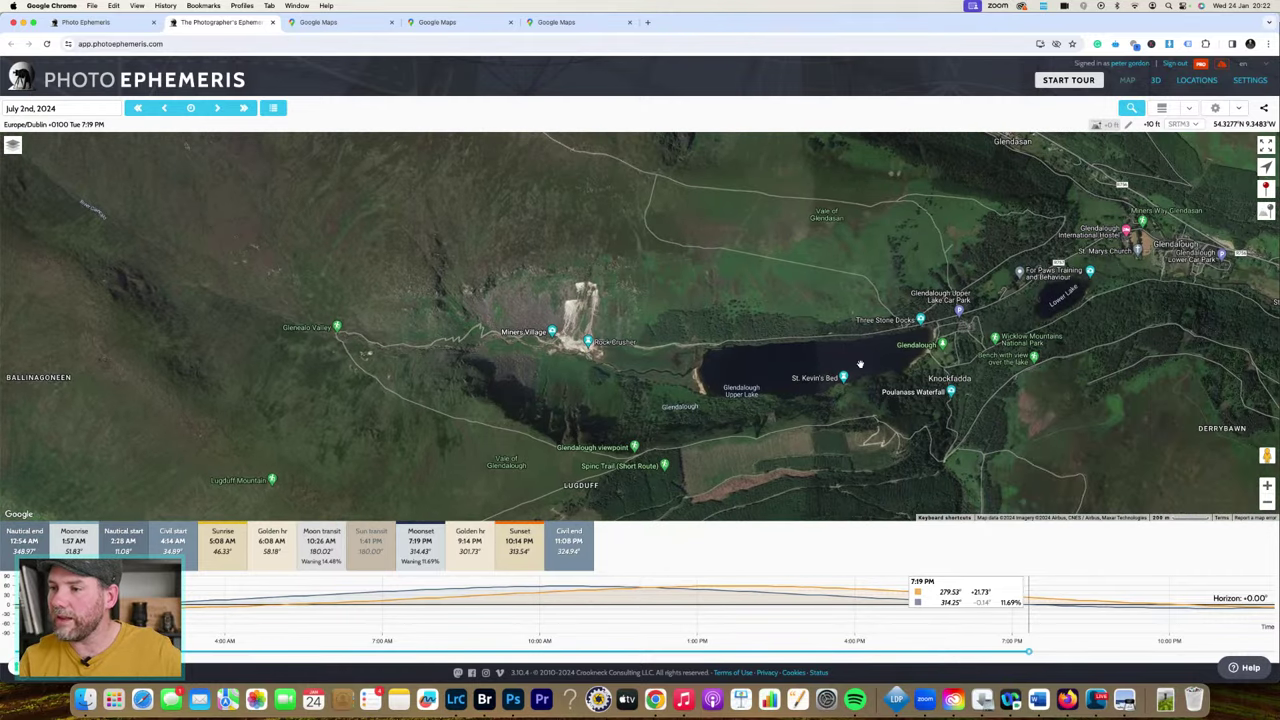
pyautogui.moveTo(1088, 360); pyautogui.dragTo(1011, 385)
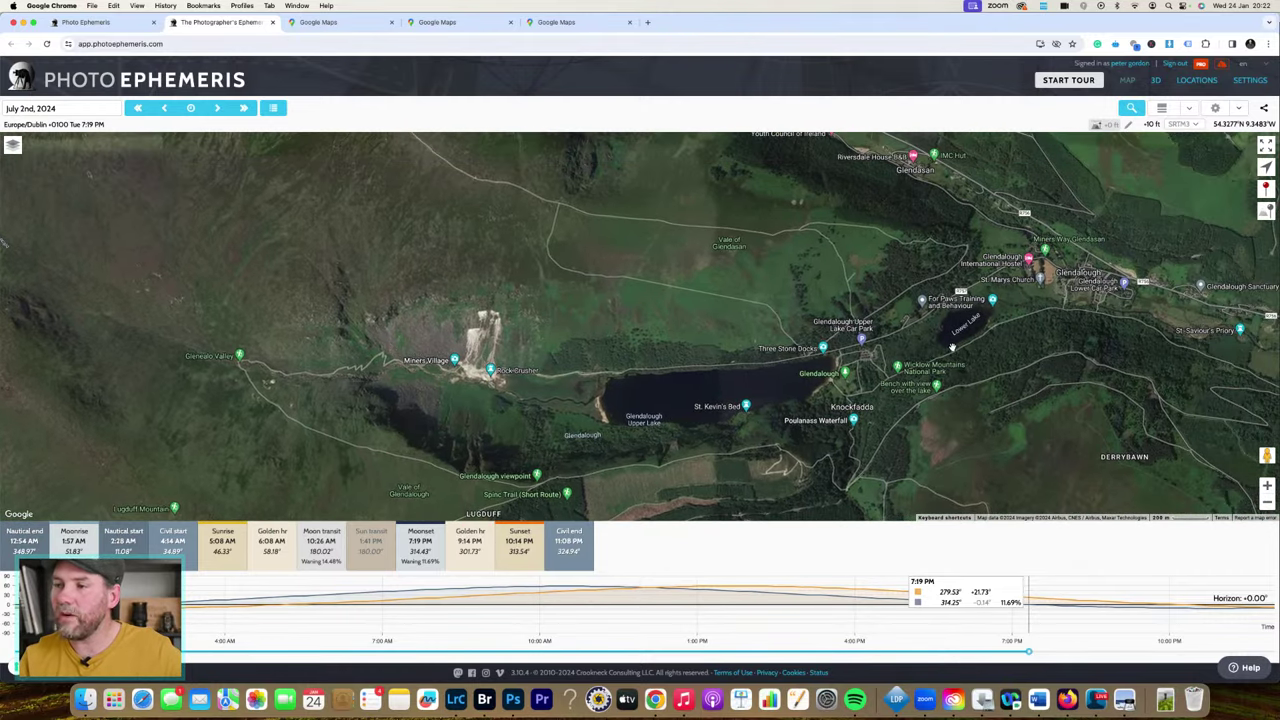